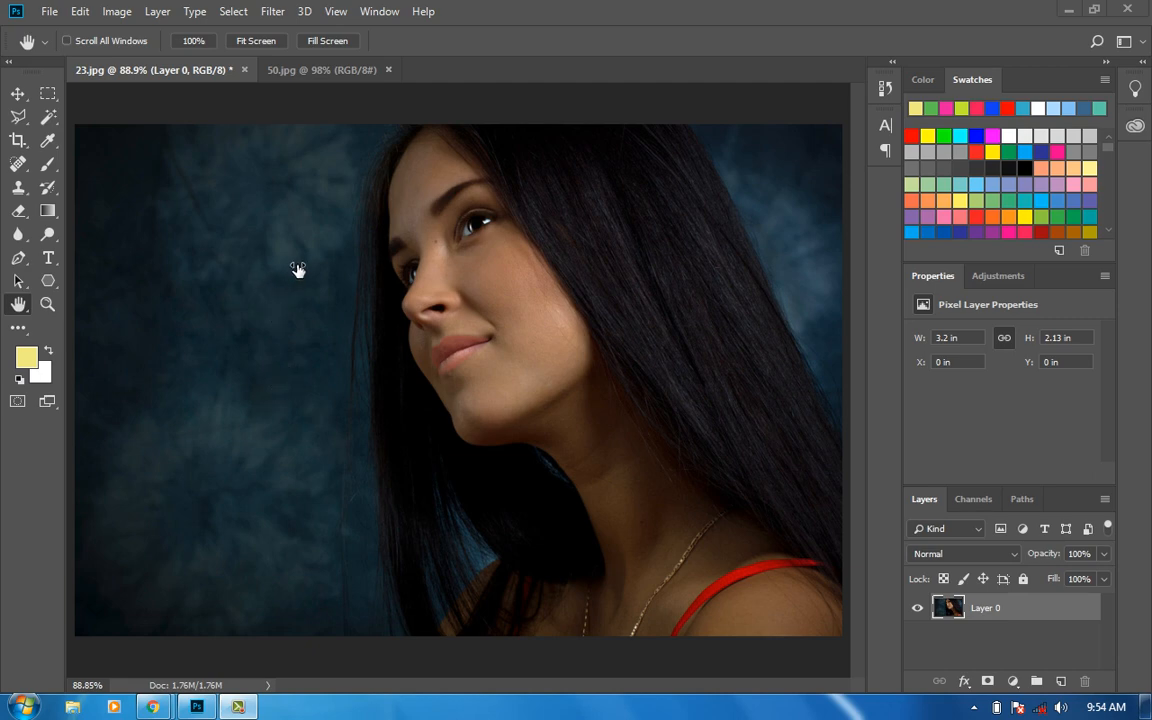
left_click(117, 12)
mouse_move(165, 70)
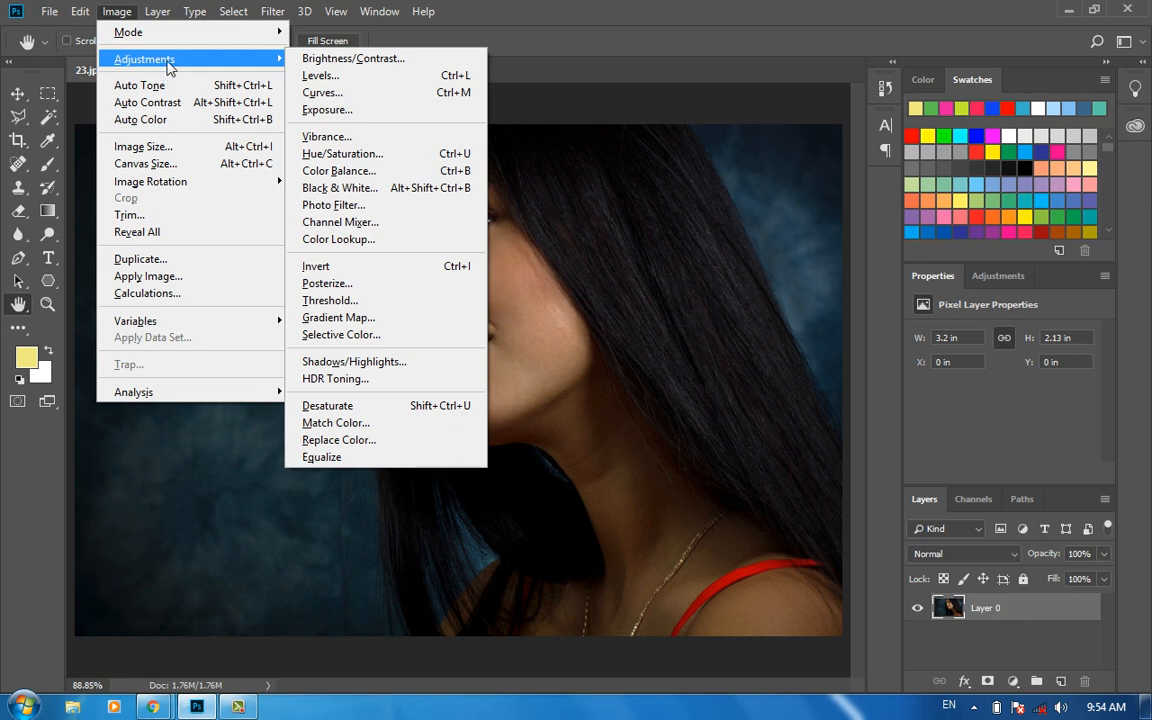
left_click(502, 69)
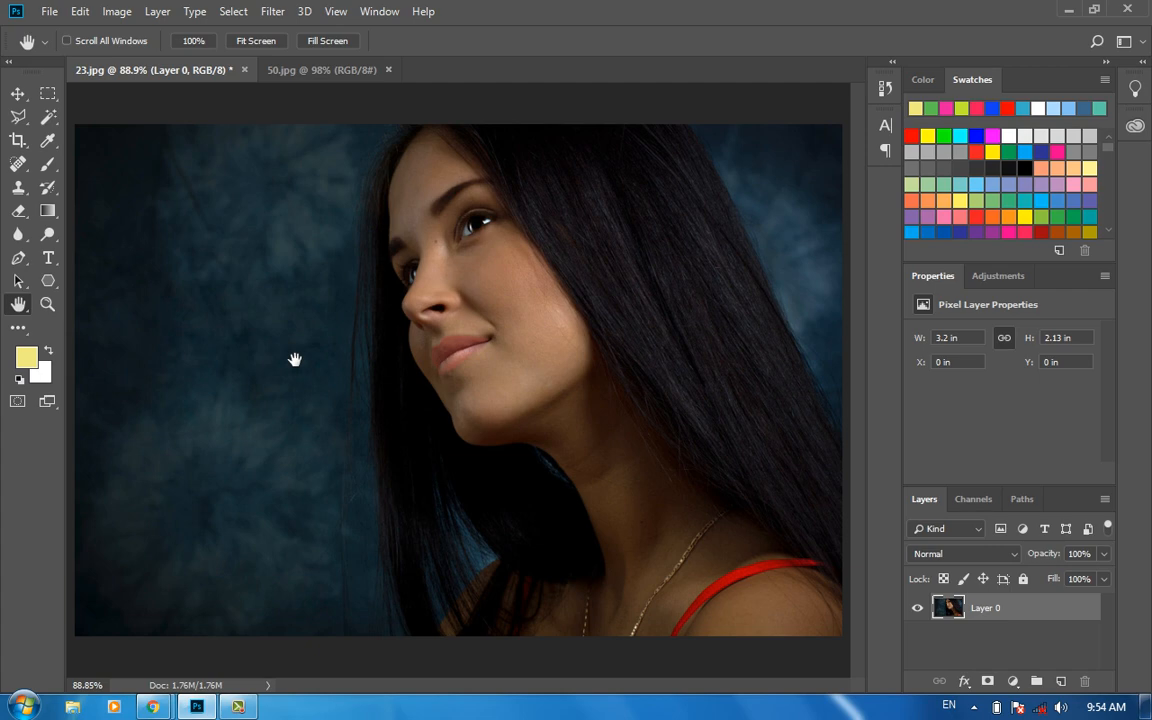
Keep the current Windows color scheme and stop the performance message from being shown again.
left_click(116, 18)
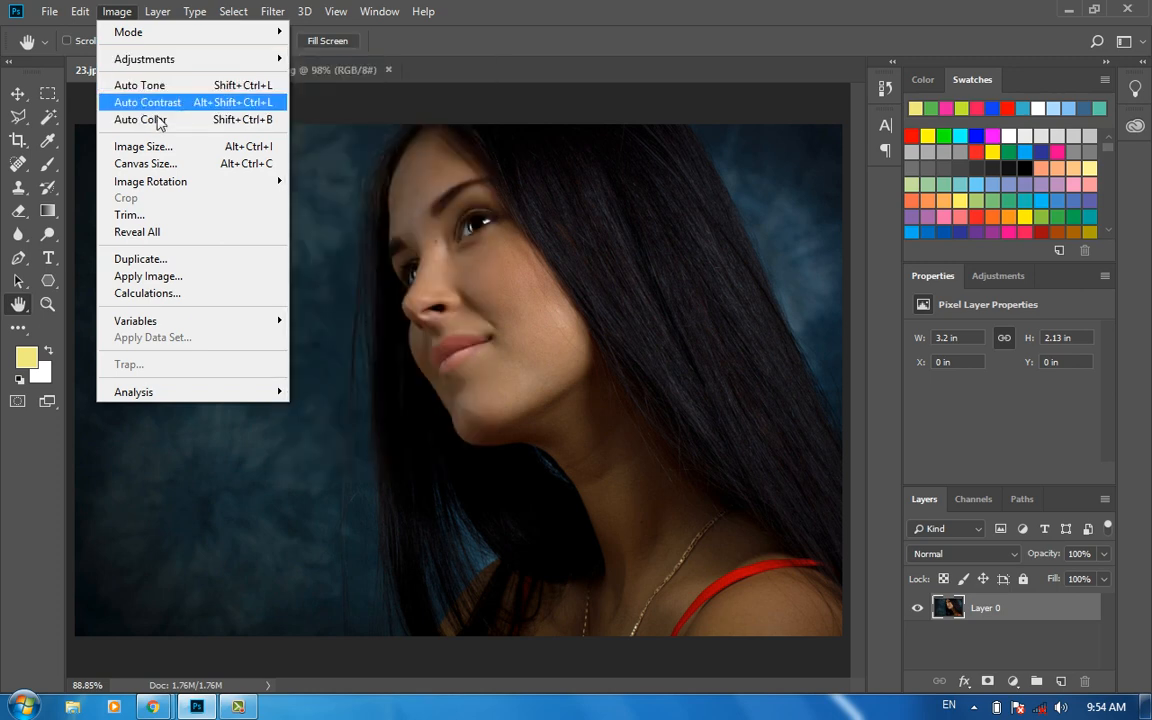
left_click(178, 88)
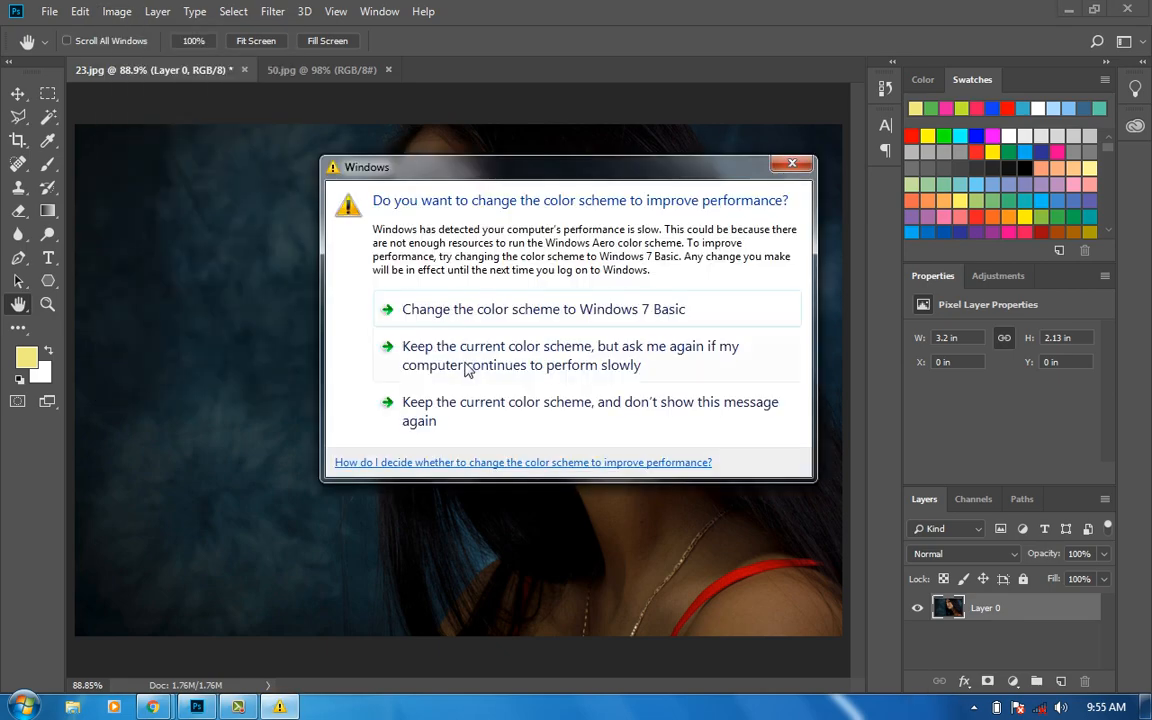
left_click(468, 405)
Try Auto Tone on the 23.jpg portrait and undo it.
left_click(117, 11)
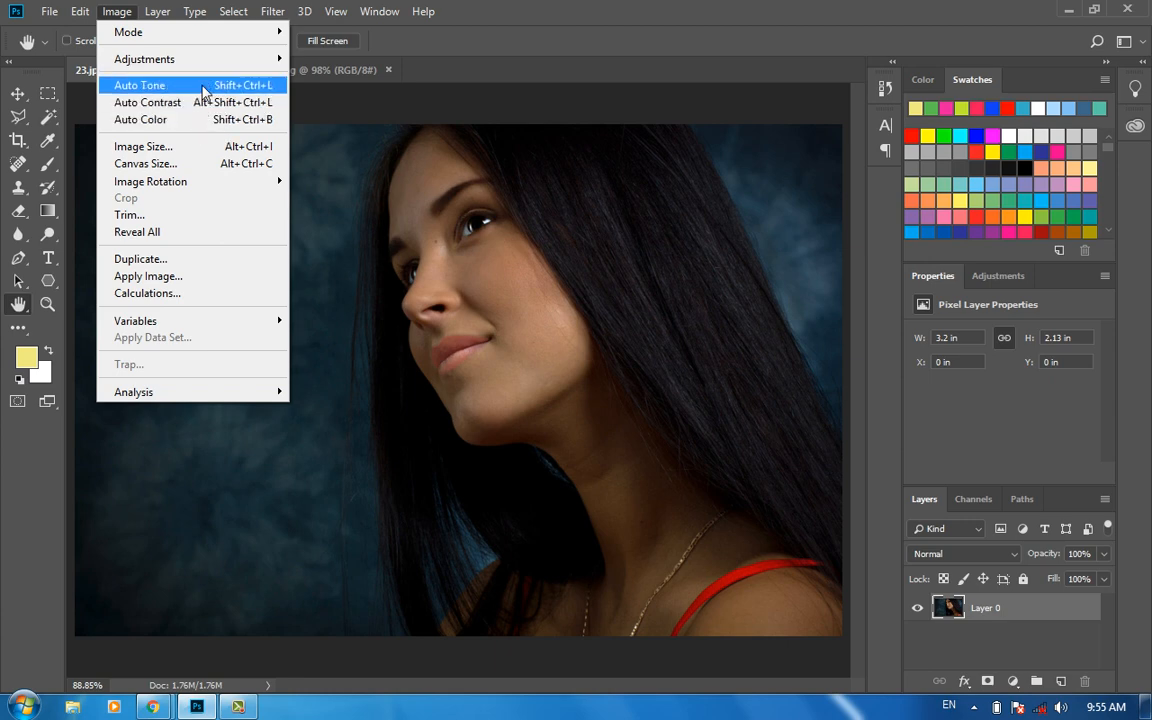
left_click(204, 87)
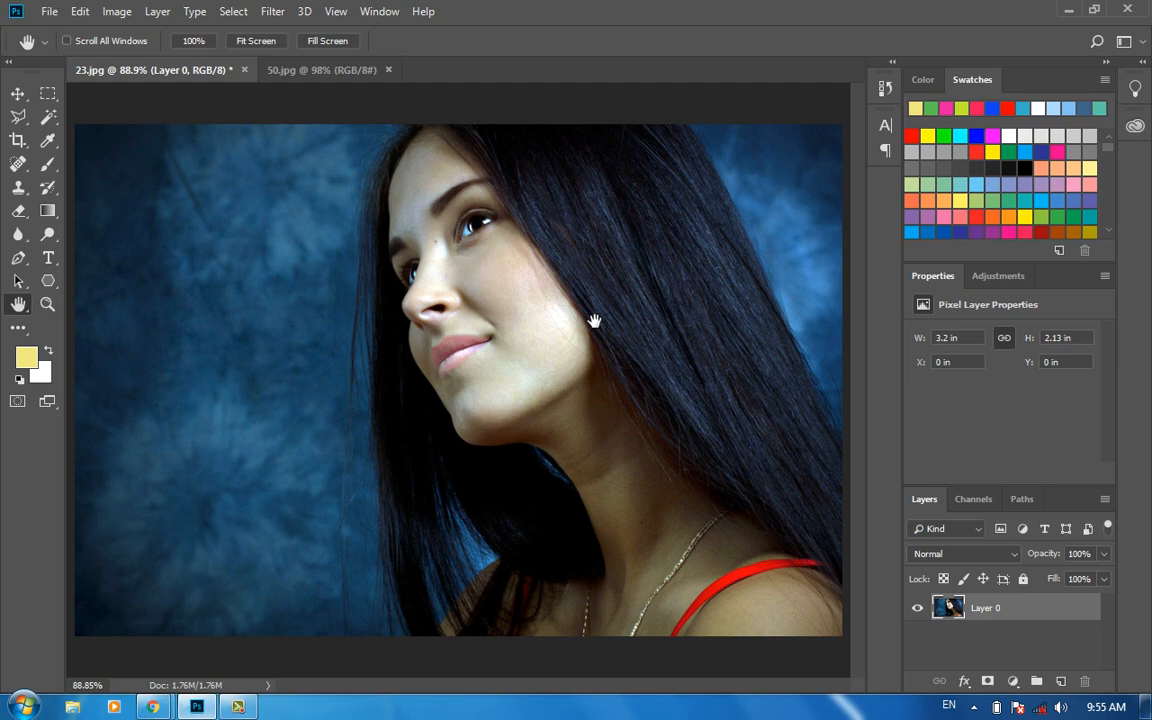
key("ctrl+z")
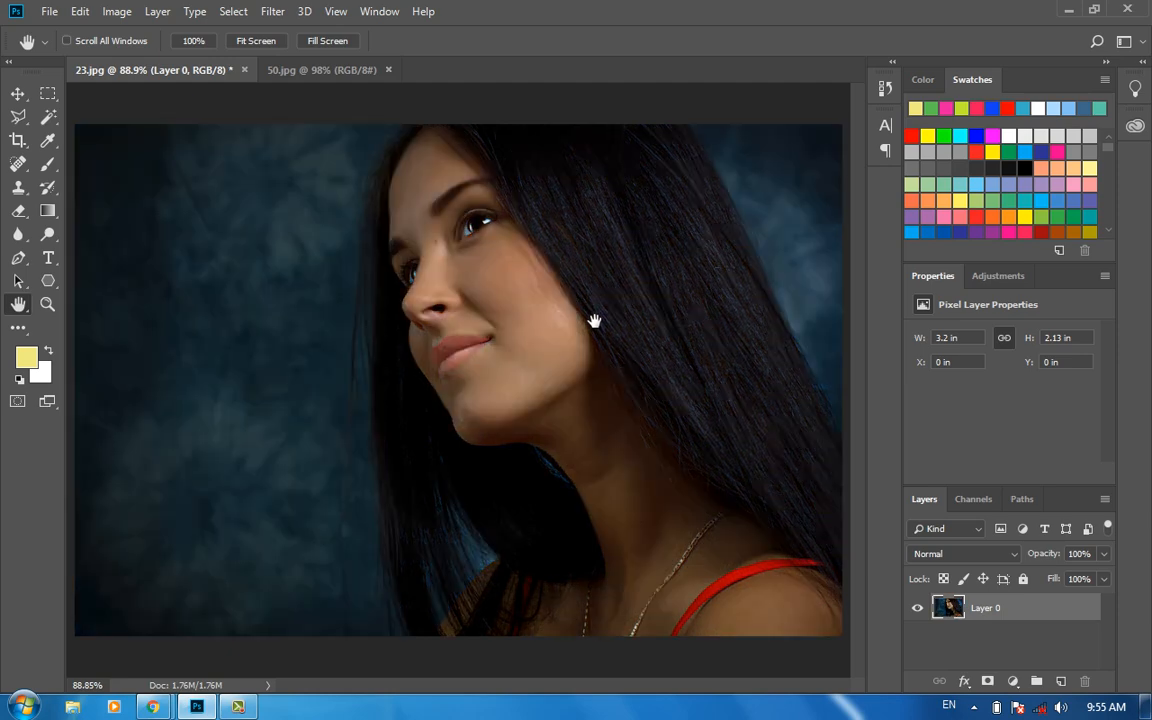
Try Auto Contrast on the portrait and undo it.
left_click(117, 12)
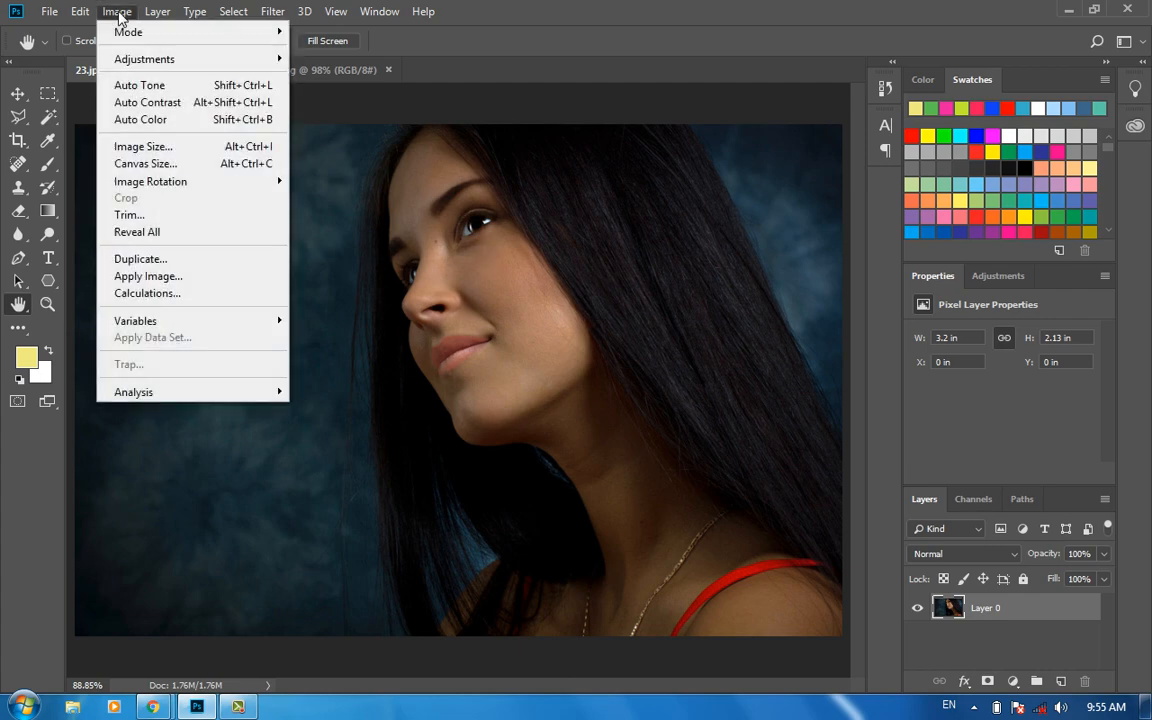
left_click(150, 102)
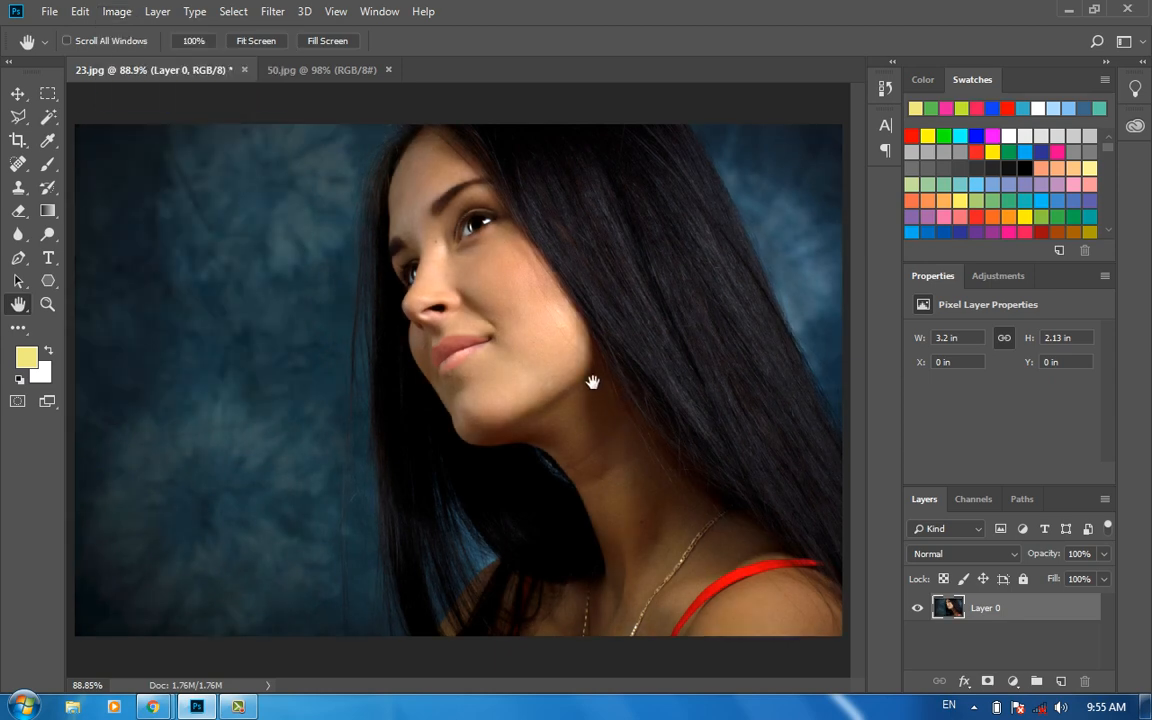
key("ctrl+z")
key("ctrl+z")
key("ctrl+z")
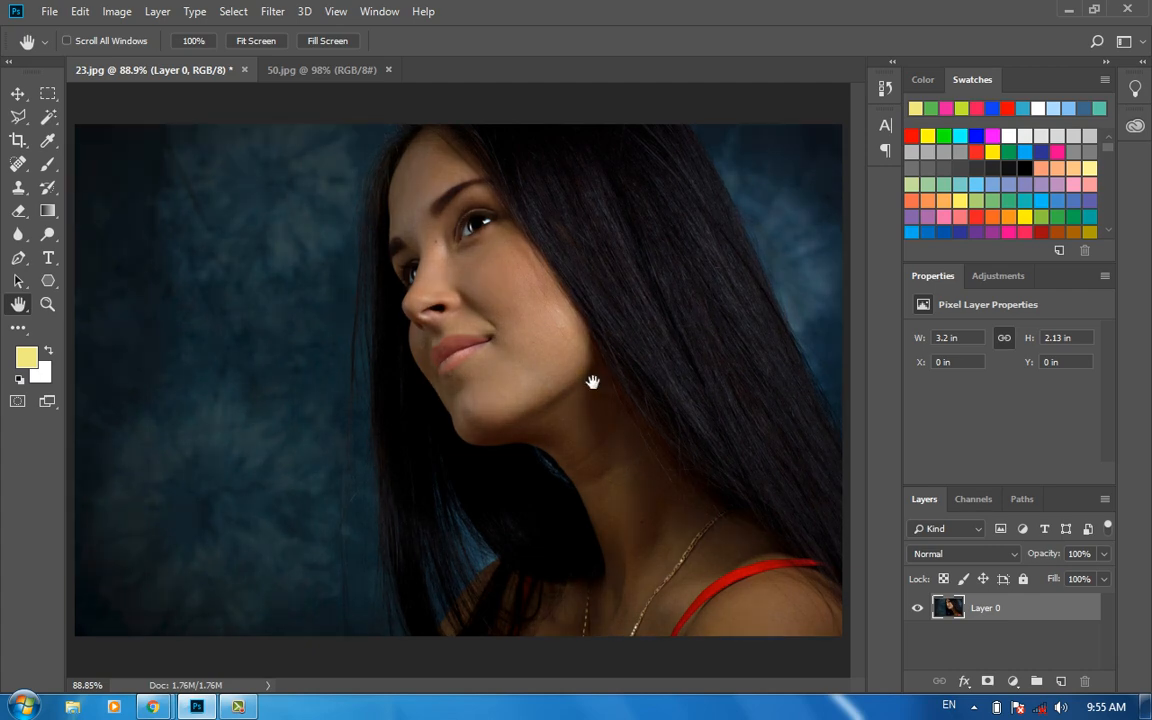
Try Auto Color on the portrait and undo it.
left_click(112, 12)
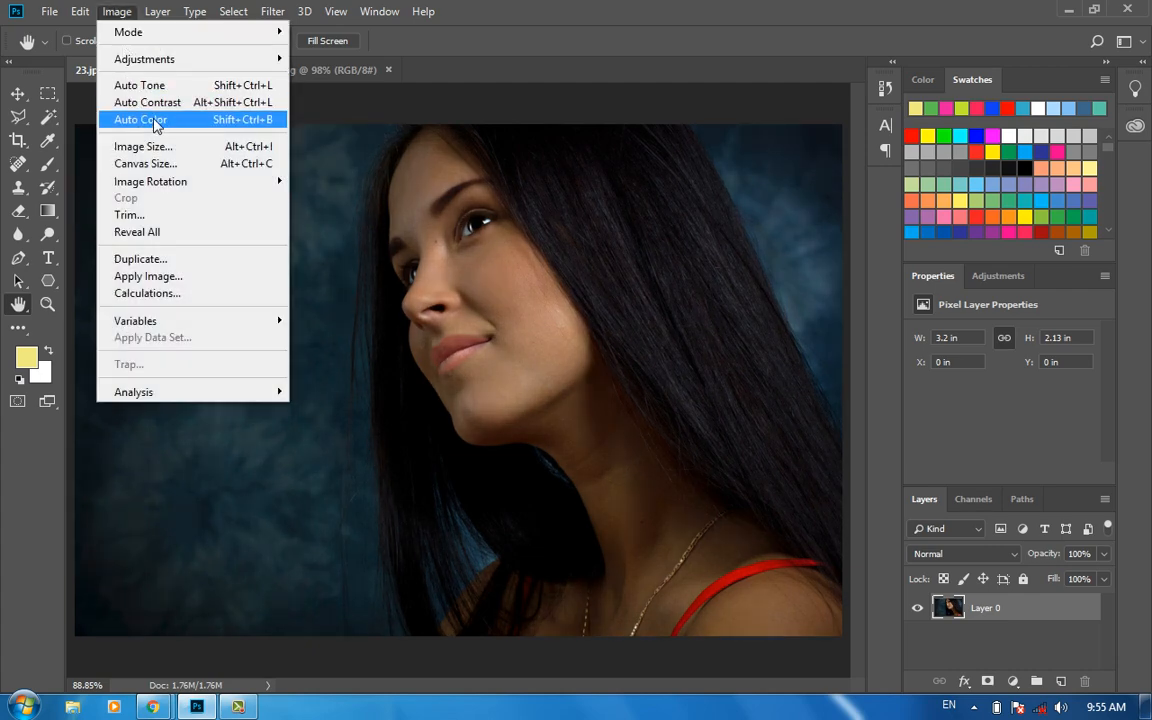
left_click(155, 122)
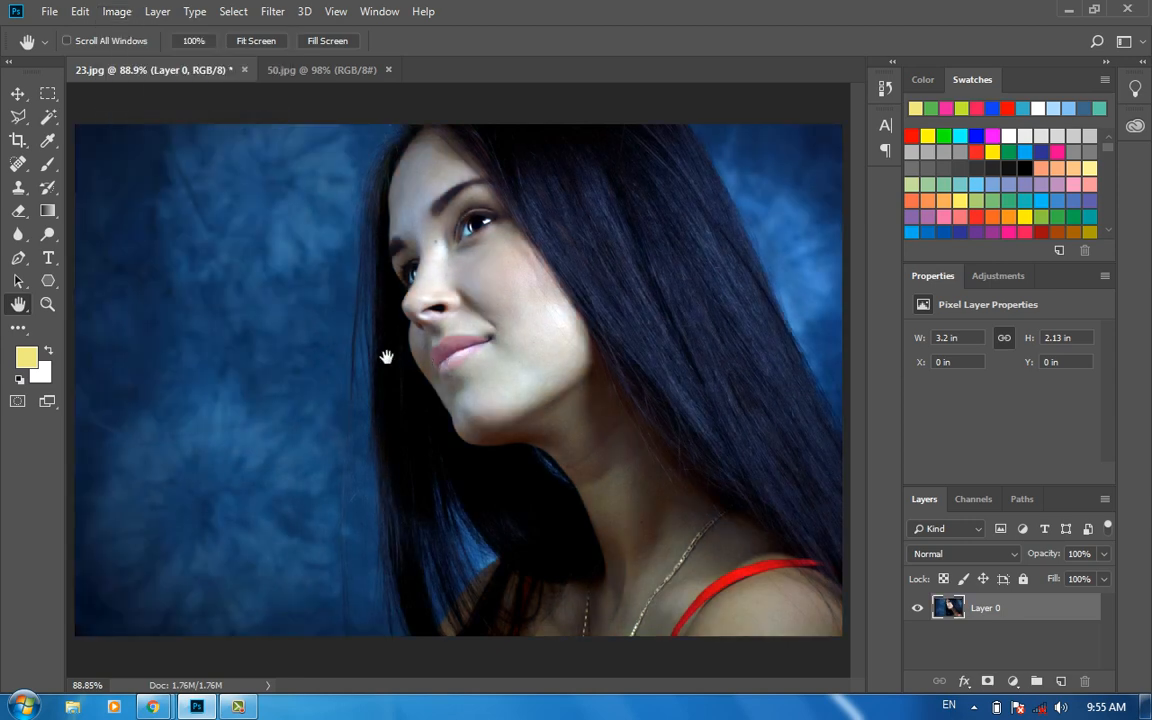
key("ctrl+z")
Set the brightness to 61 with Brightness/Contrast, testing the contrast at 43 and resetting it to 0.
left_click(123, 11)
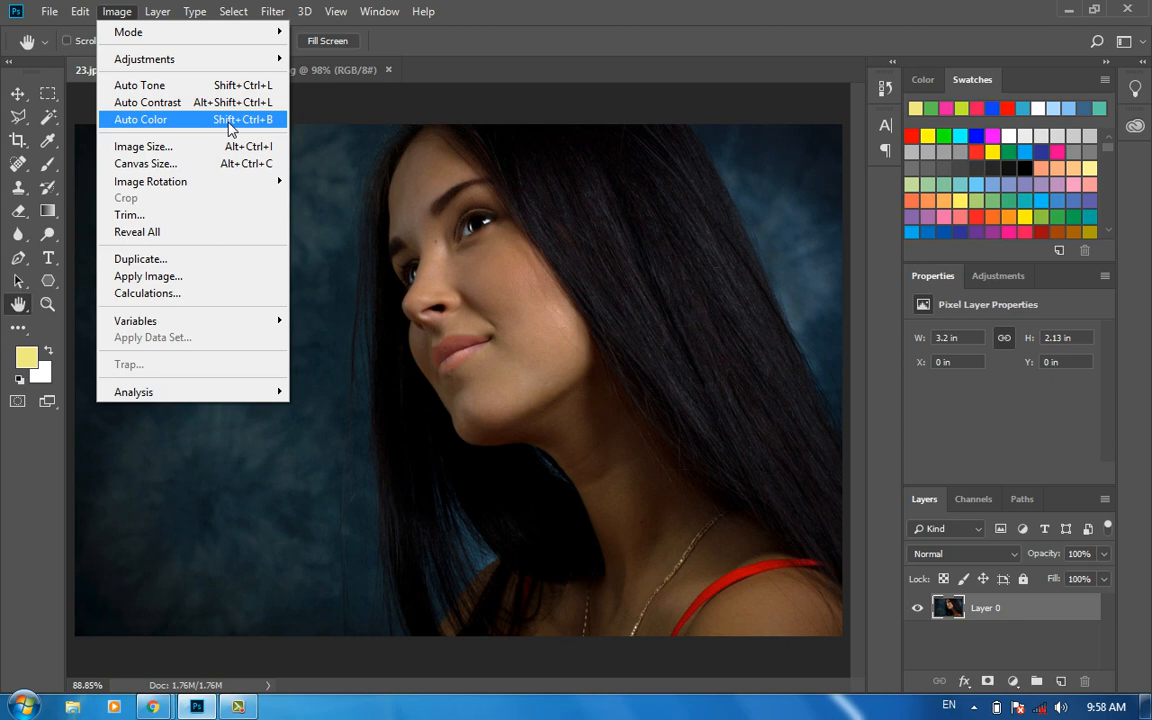
mouse_move(224, 66)
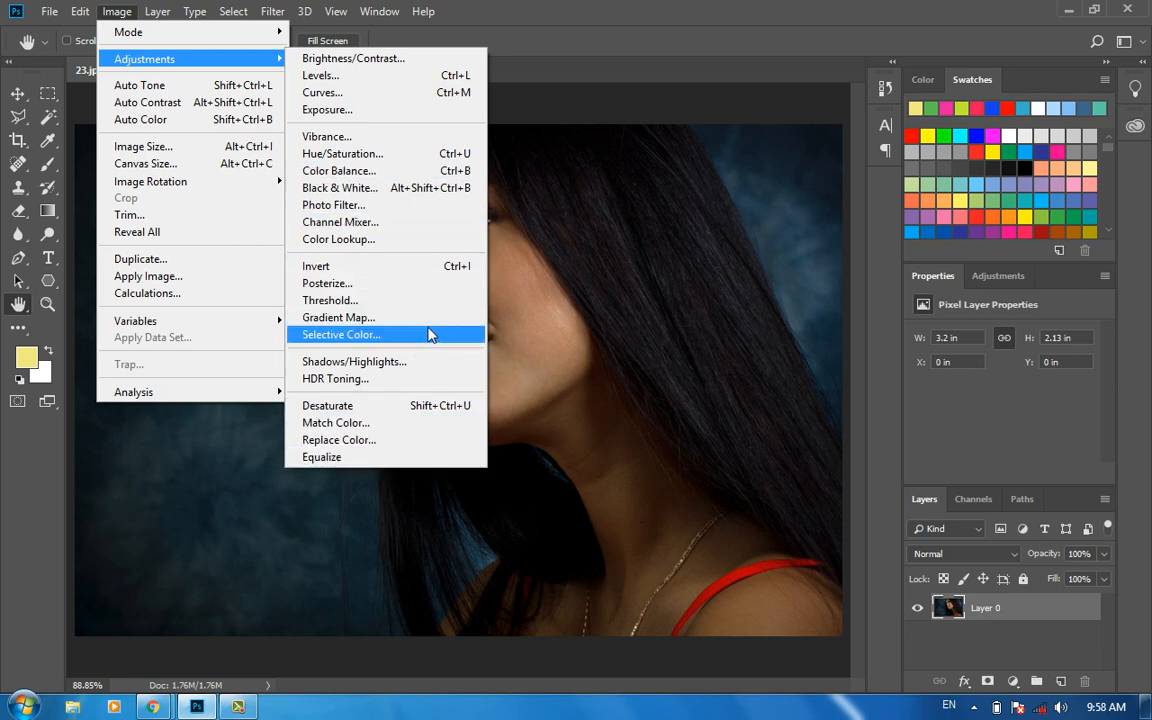
left_click(424, 62)
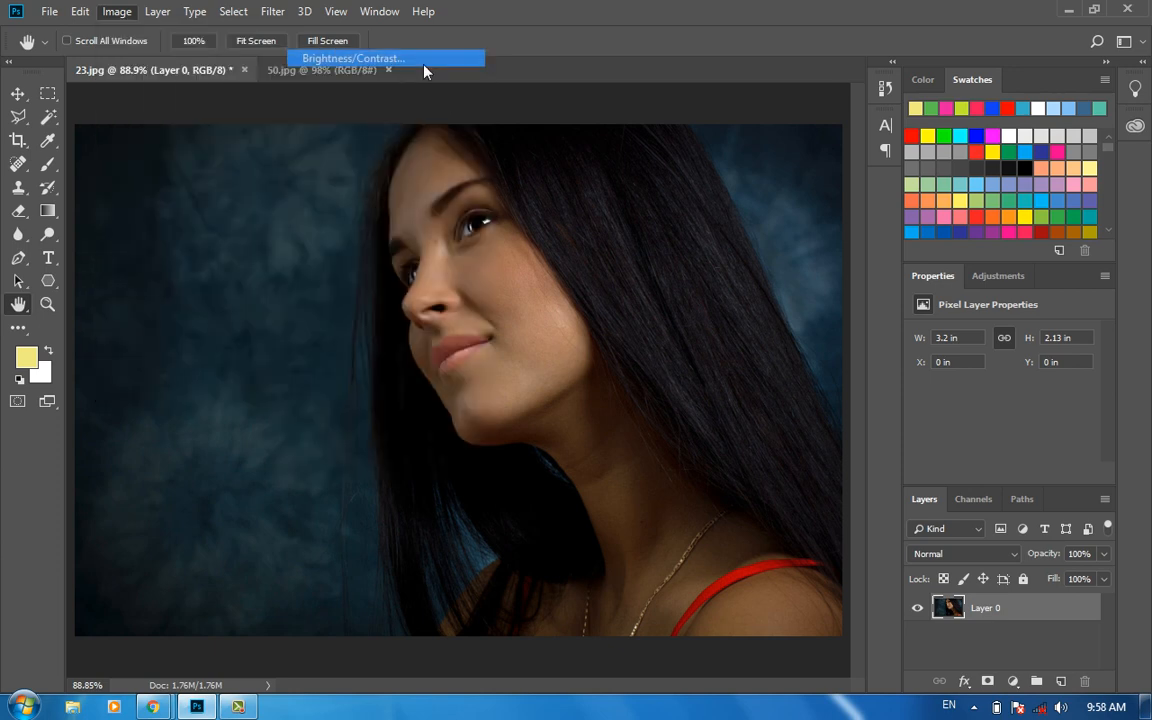
left_click_drag(805, 246, 793, 290)
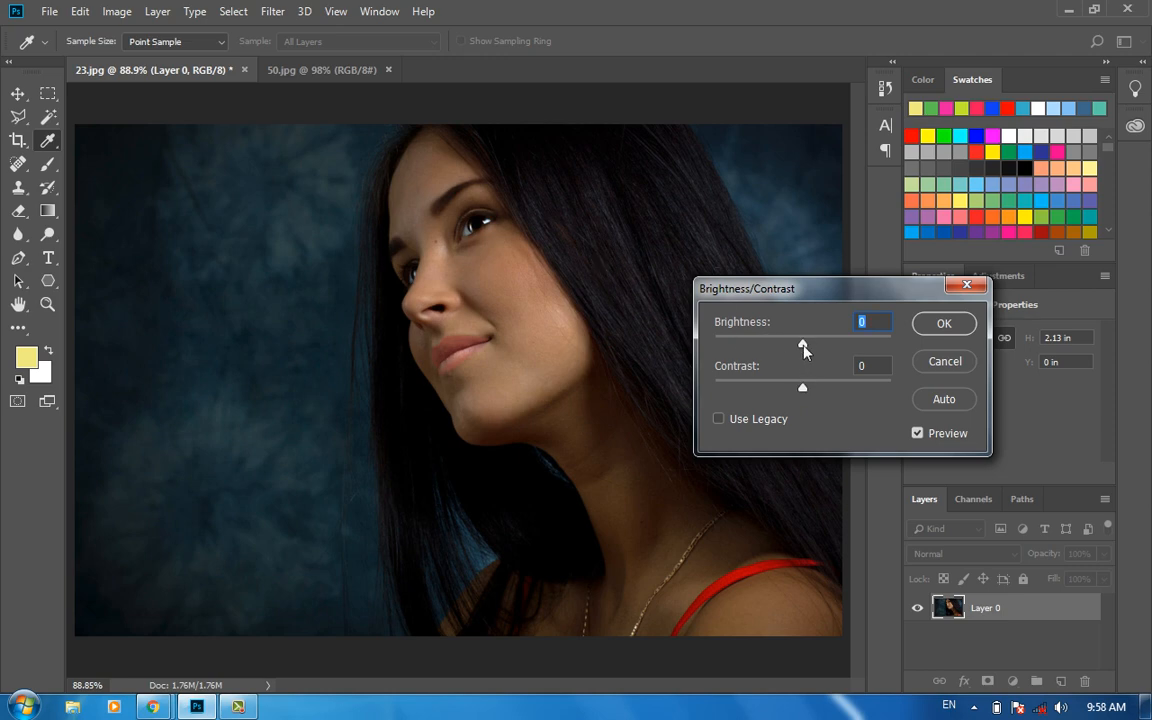
left_click_drag(803, 346, 840, 344)
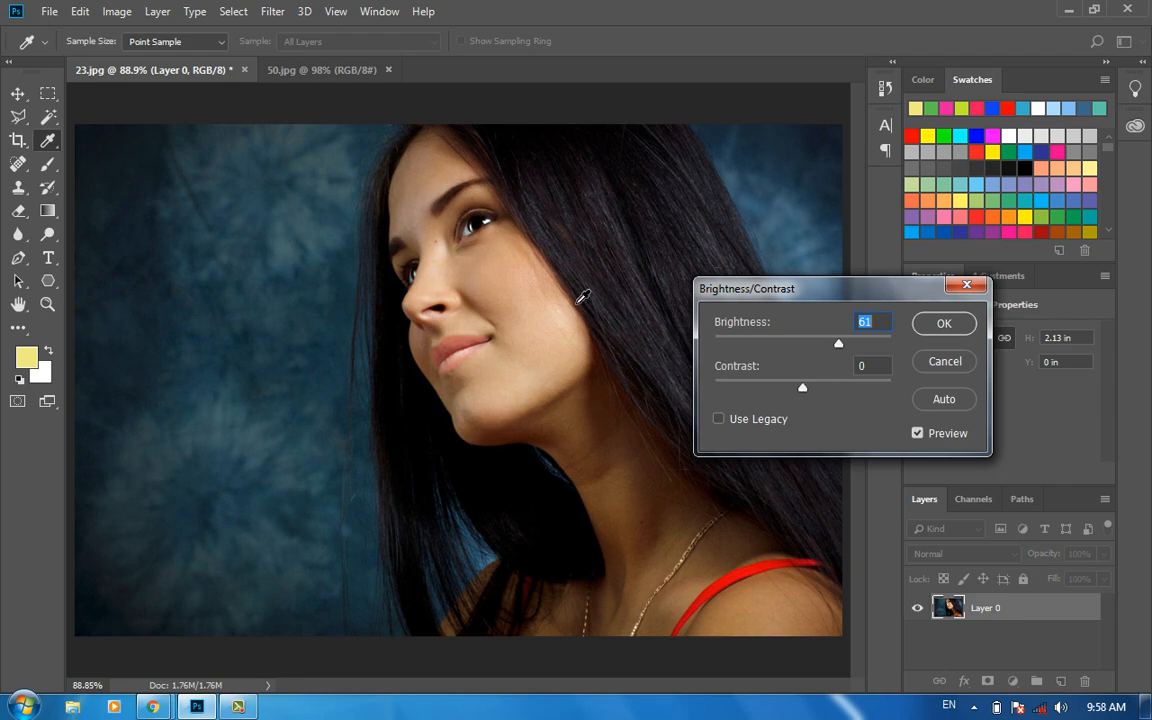
left_click_drag(803, 388, 828, 392)
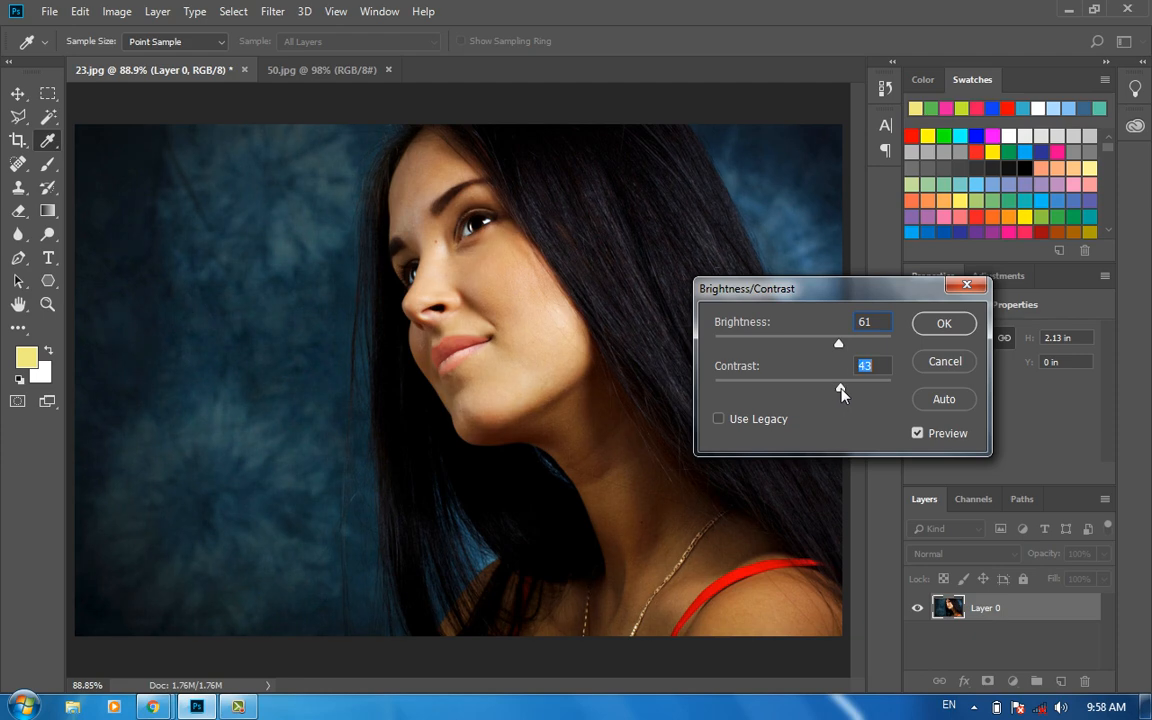
left_click_drag(841, 394, 802, 388)
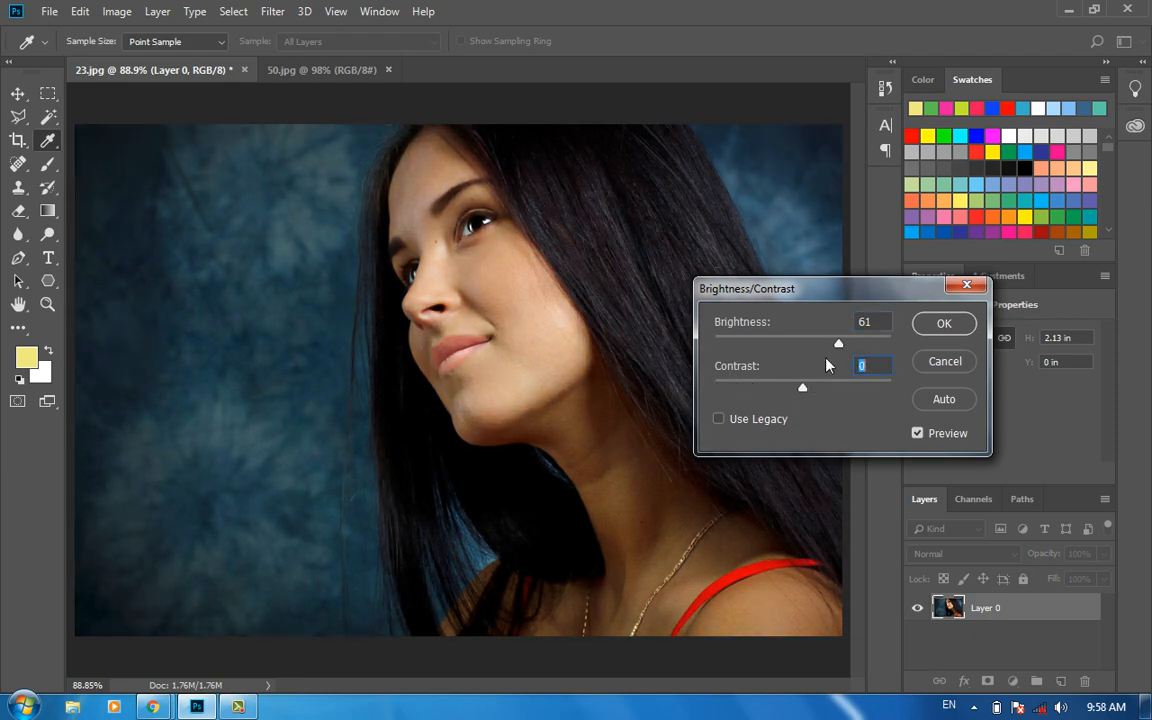
Apply a brightness of 84 with a raised contrast to the portrait and undo the adjustment.
mouse_move(840, 346)
left_mouse_down()
mouse_move(743, 345)
mouse_move(857, 343)
left_mouse_up()
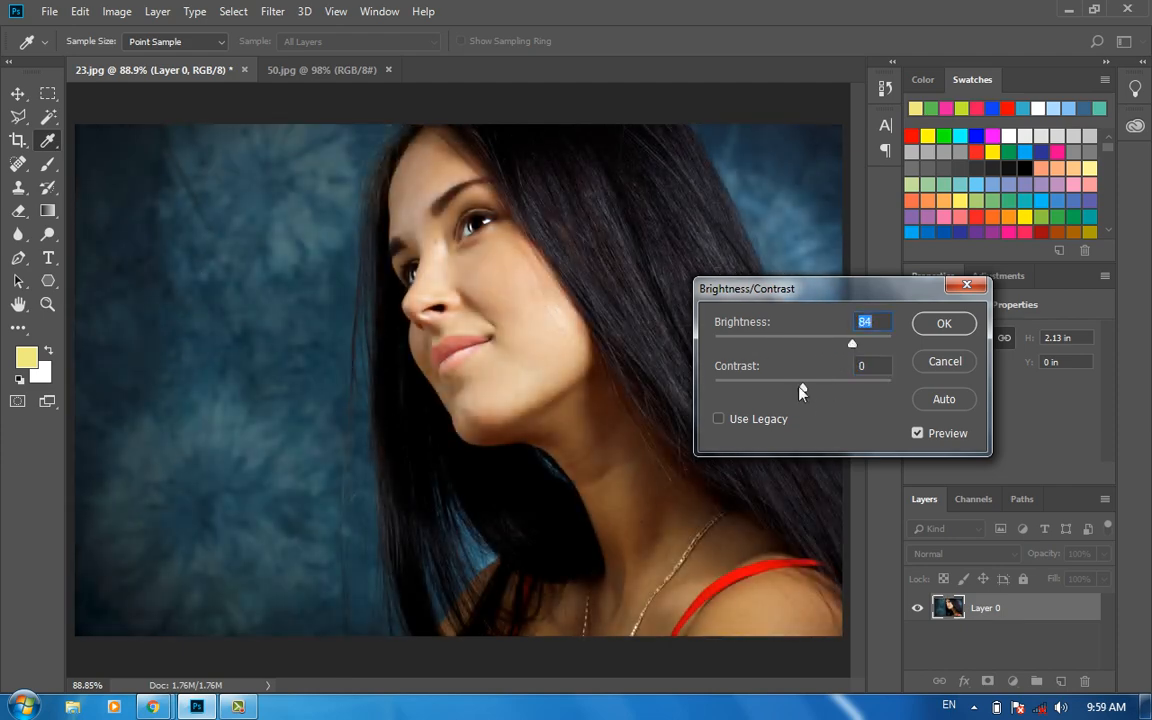
left_click_drag(802, 389, 828, 397)
left_click(944, 323)
key("h")
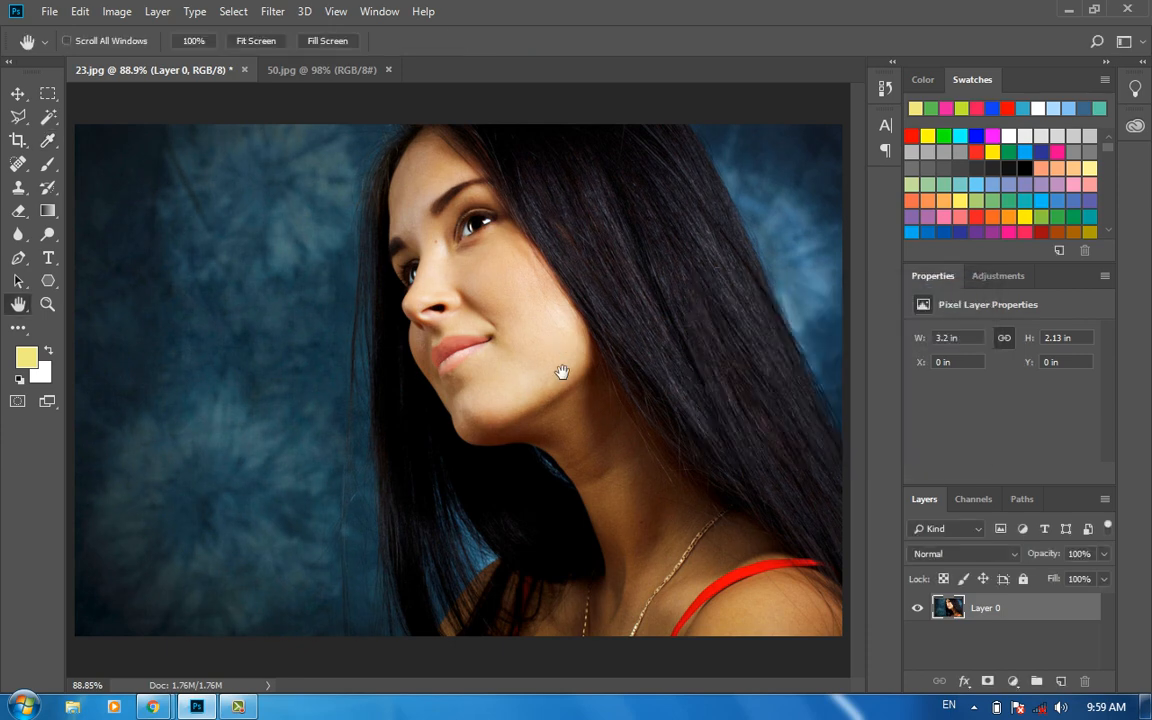
key("ctrl+z")
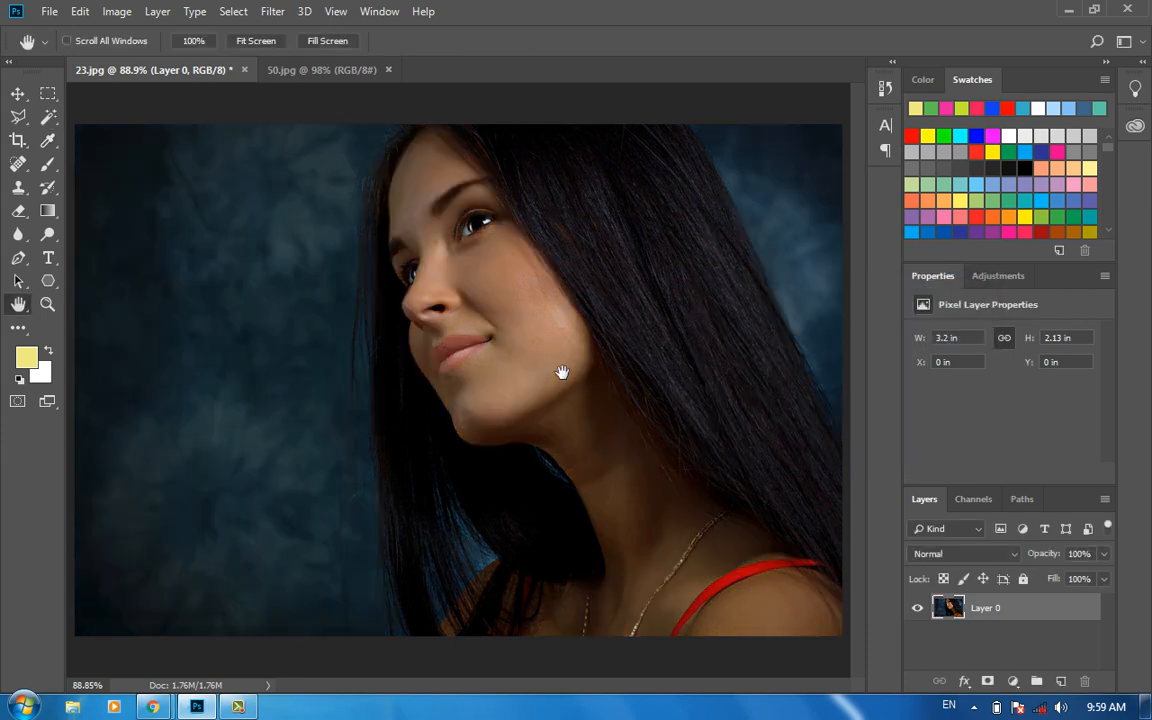
key("ctrl+z")
key("ctrl+z")
Start a Levels adjustment on the portrait and test the shadow input level, returning it to 0 with highlights at 255.
left_click(115, 13)
mouse_move(158, 58)
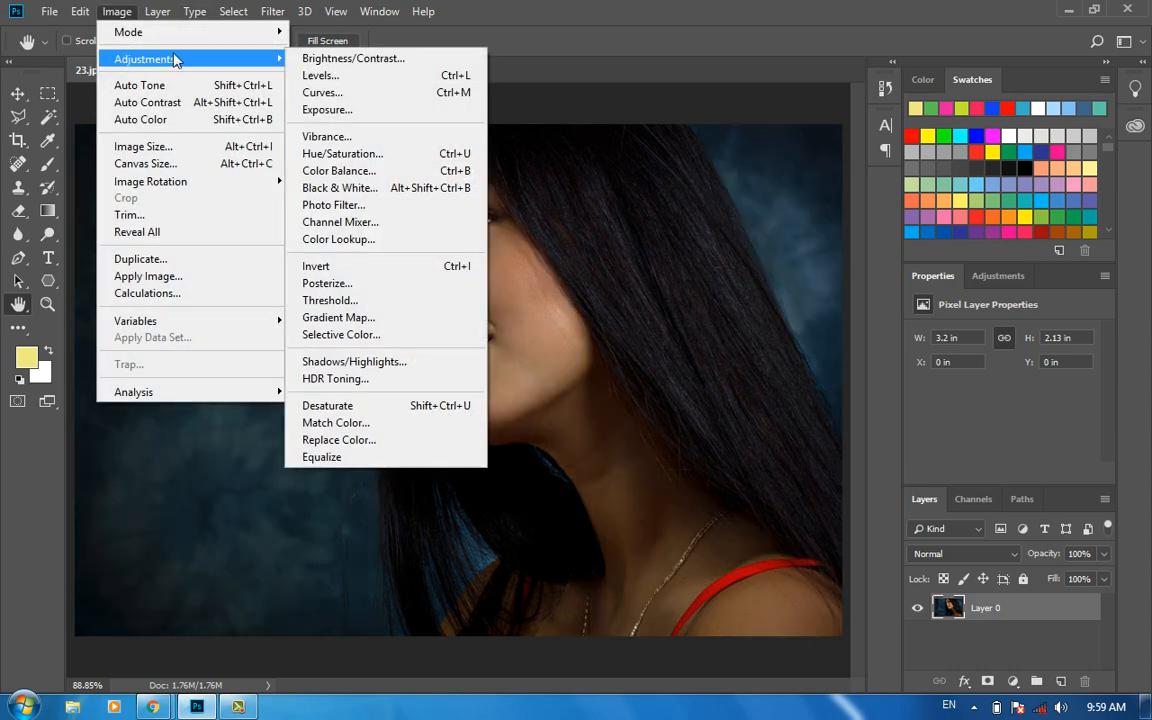
left_click(320, 75)
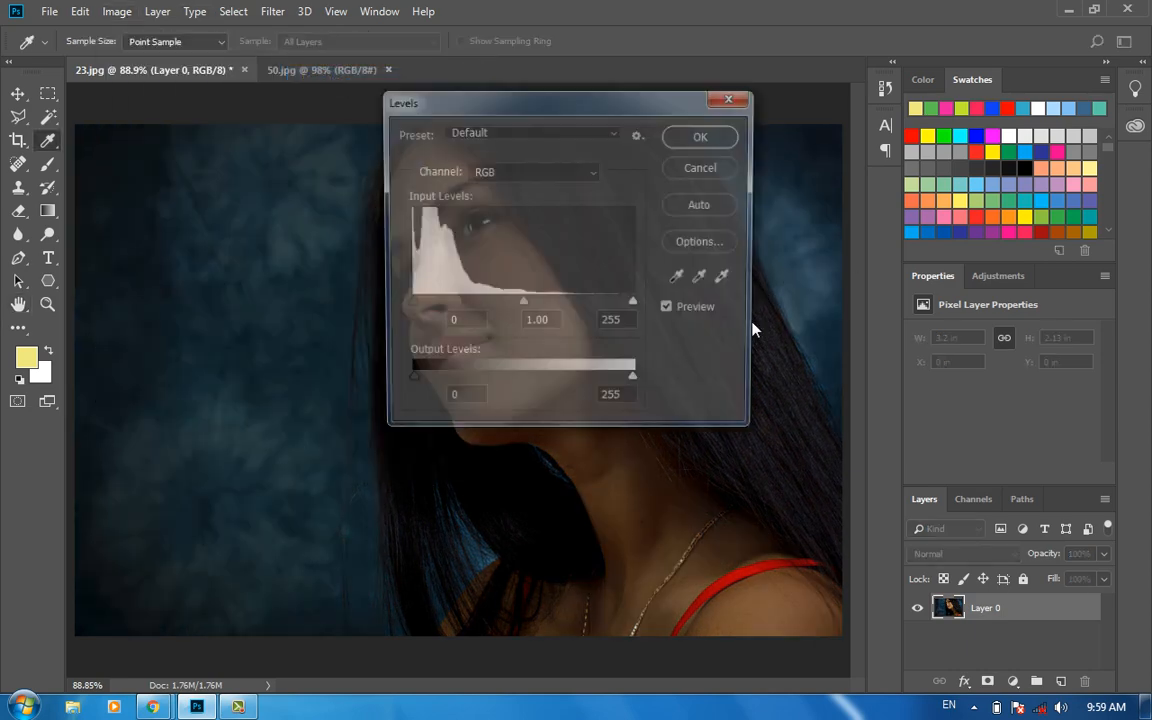
left_click_drag(609, 105, 933, 157)
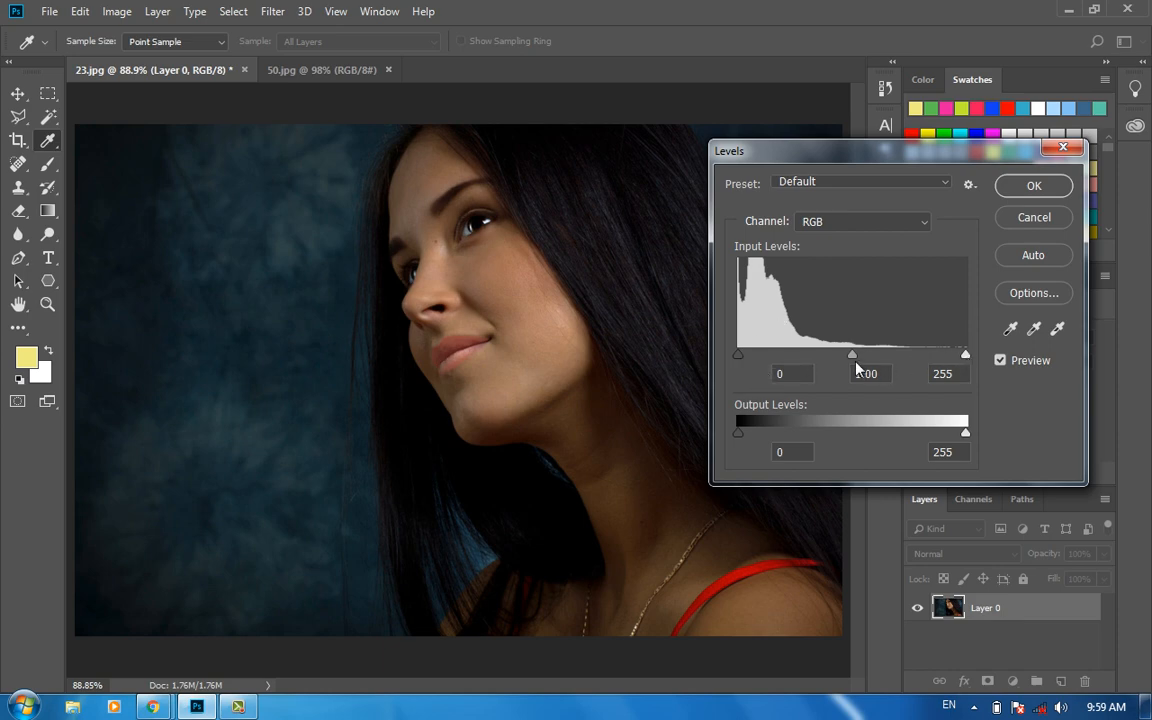
left_click_drag(742, 357, 657, 320)
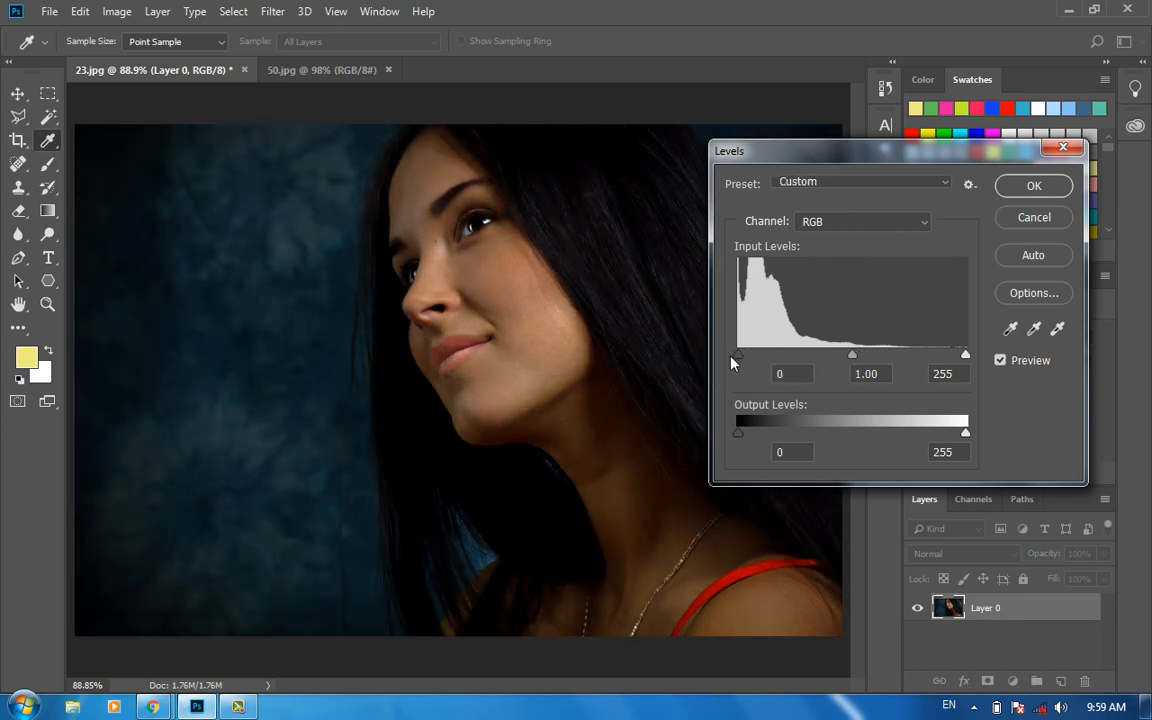
mouse_move(965, 356)
left_mouse_down()
mouse_move(918, 356)
mouse_move(966, 356)
left_mouse_up()
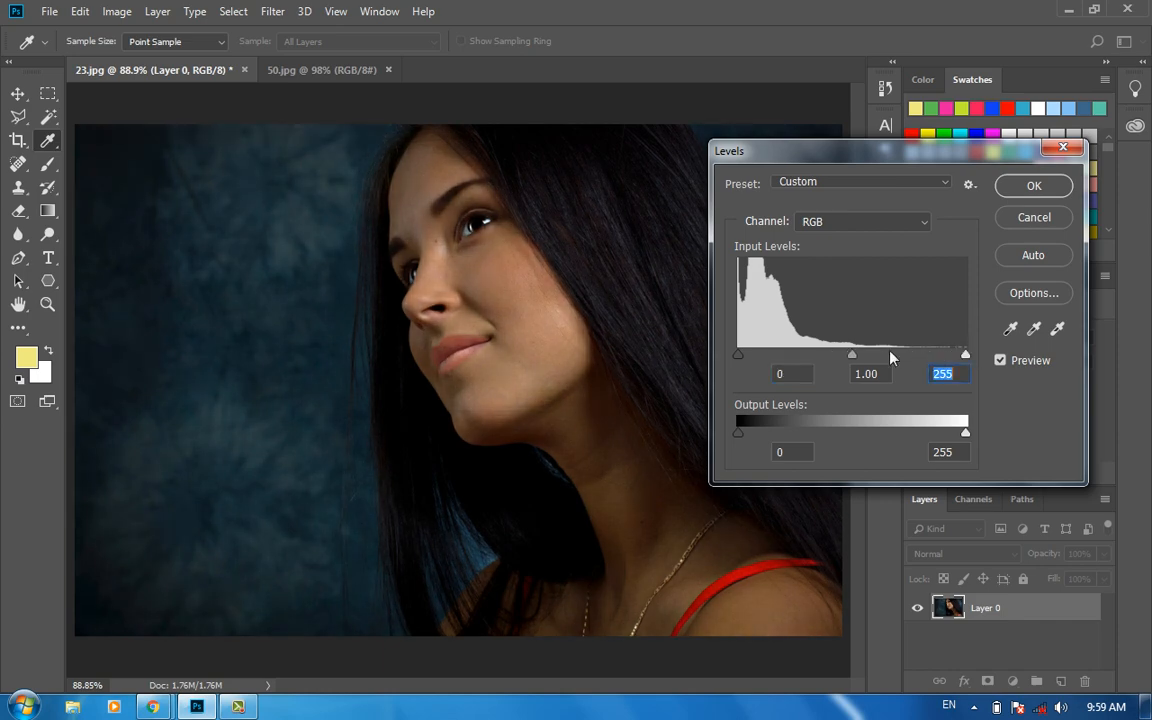
Set the Levels highlight input to 180 and the midtone input to 0.74, and apply the adjustment.
mouse_move(853, 358)
left_mouse_down()
mouse_move(874, 357)
mouse_move(825, 360)
mouse_move(866, 360)
left_mouse_up()
left_click_drag(756, 357, 738, 357)
left_click_drag(964, 356, 835, 356)
left_click(835, 356)
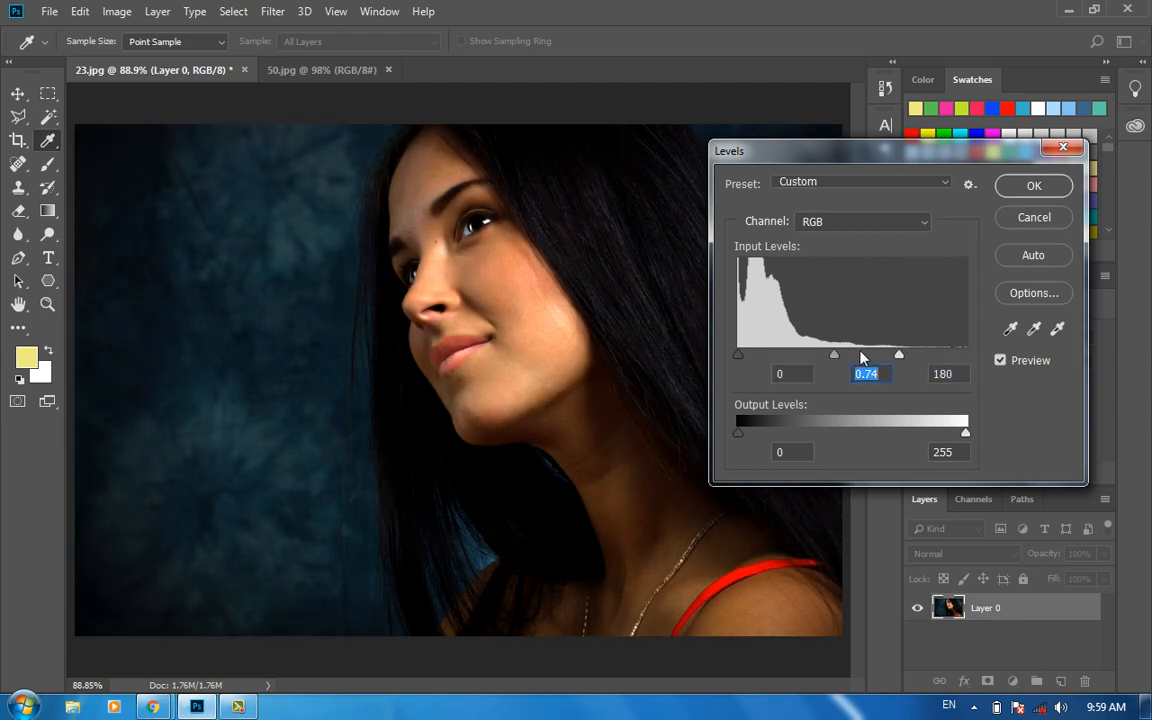
left_click(1034, 196)
key("h")
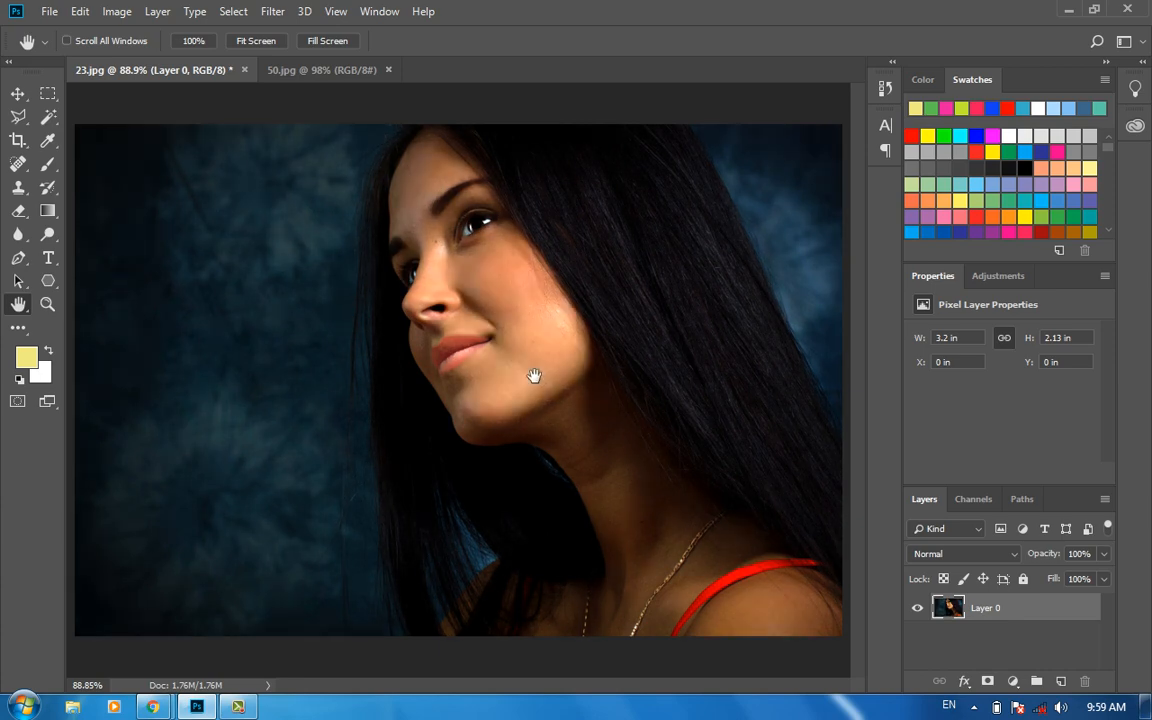
Start a fresh Levels adjustment and set the white point by sampling the woman's eye.
left_click(115, 12)
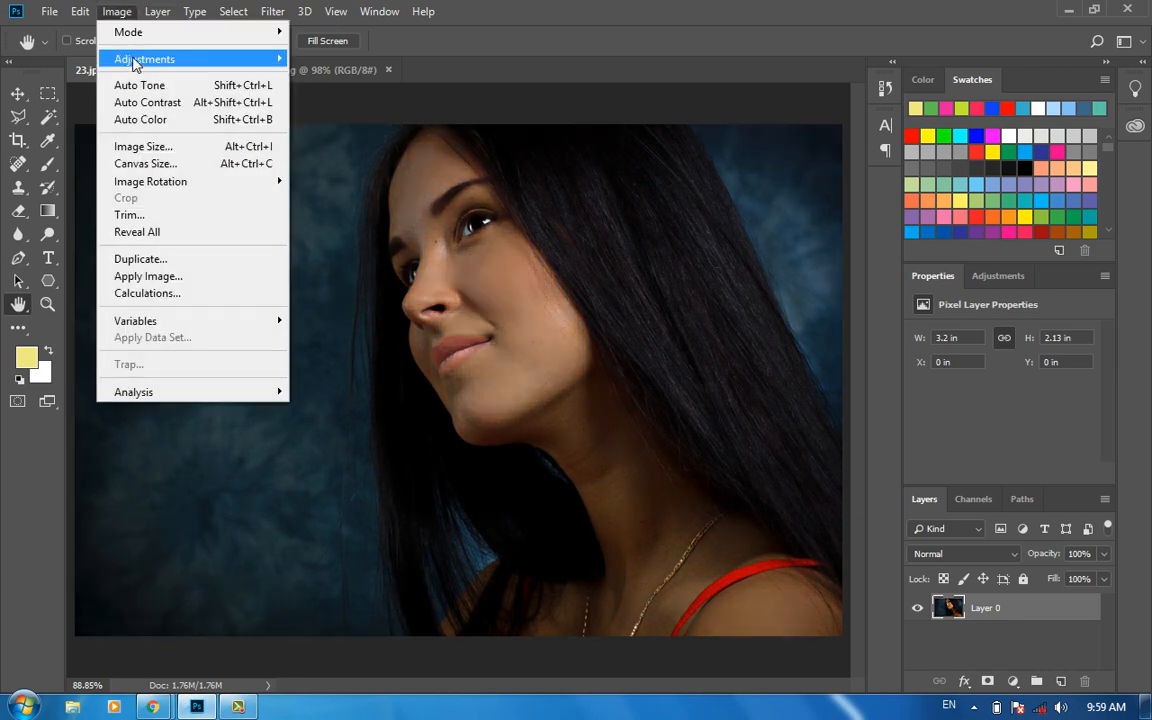
mouse_move(135, 63)
left_click(330, 147)
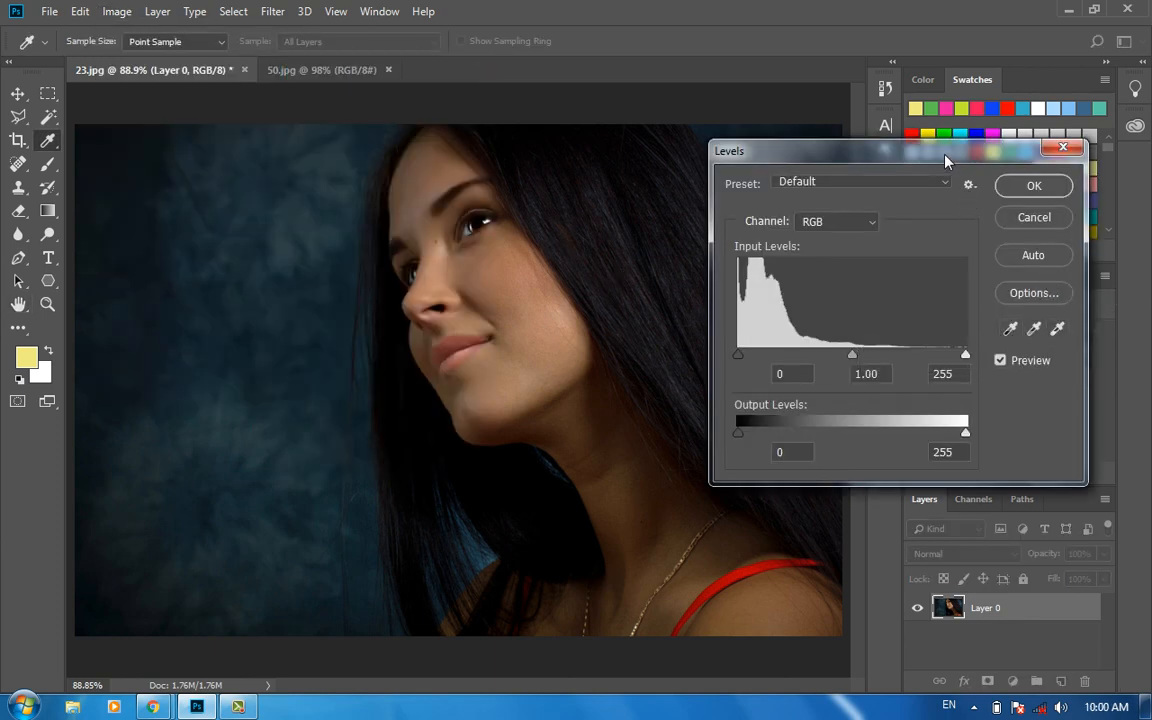
left_click_drag(948, 160, 966, 136)
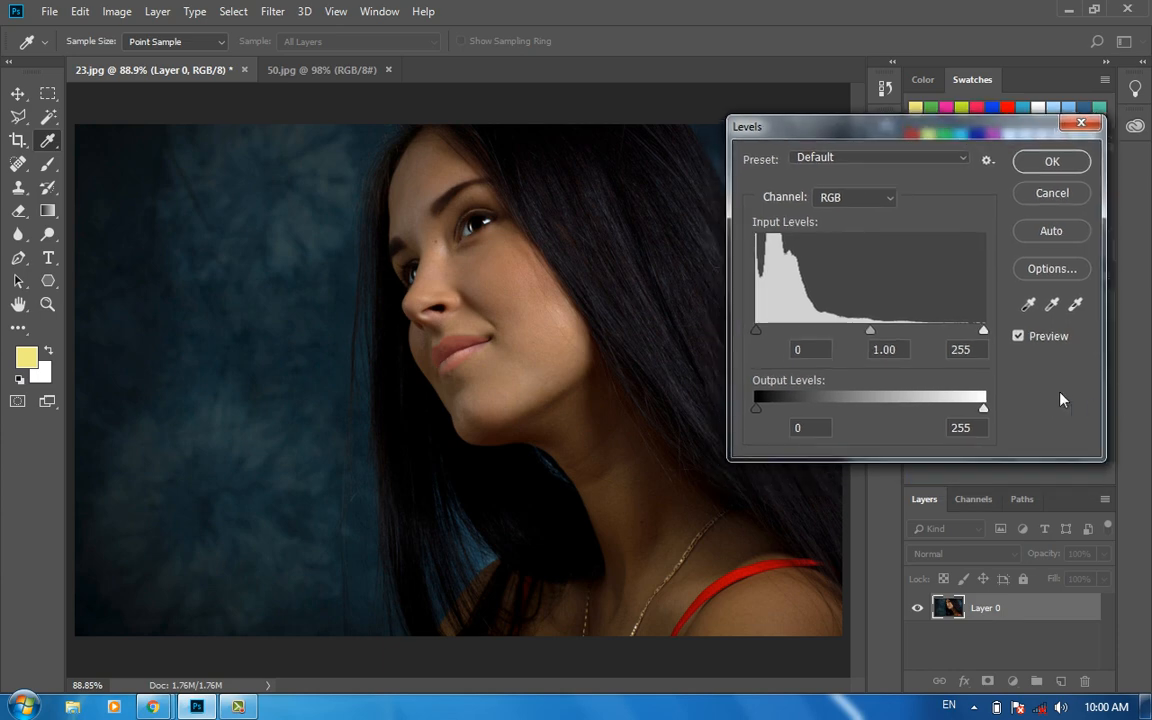
left_click(1076, 306)
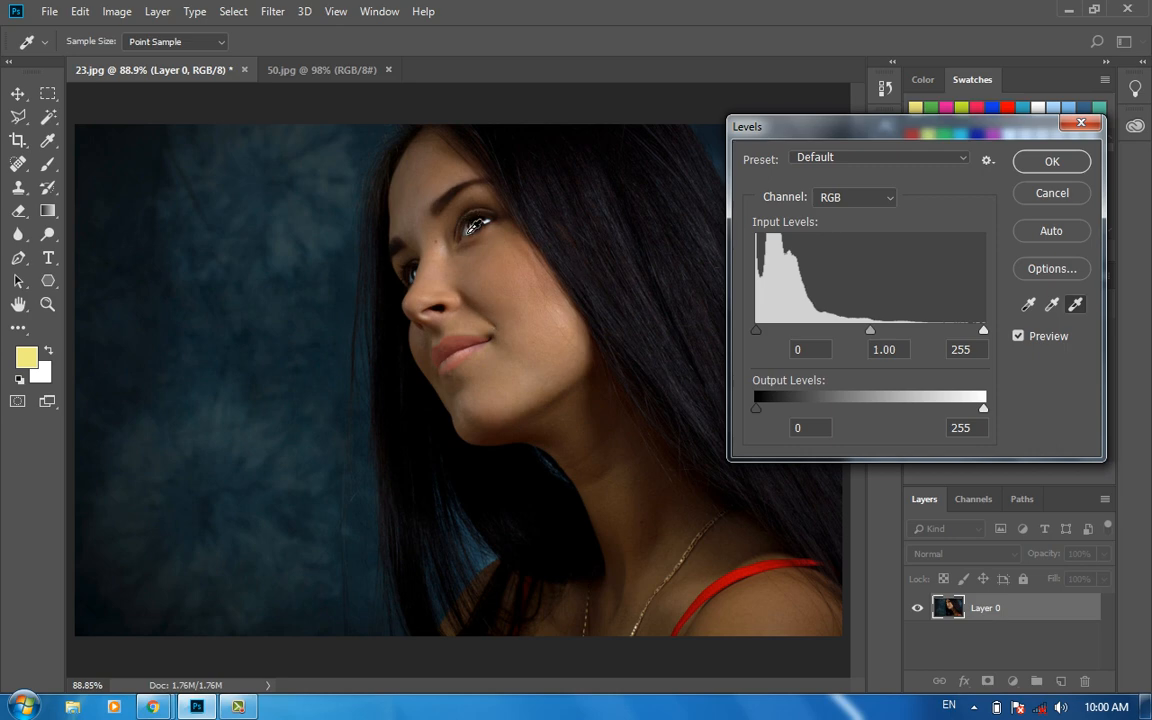
left_click(471, 228)
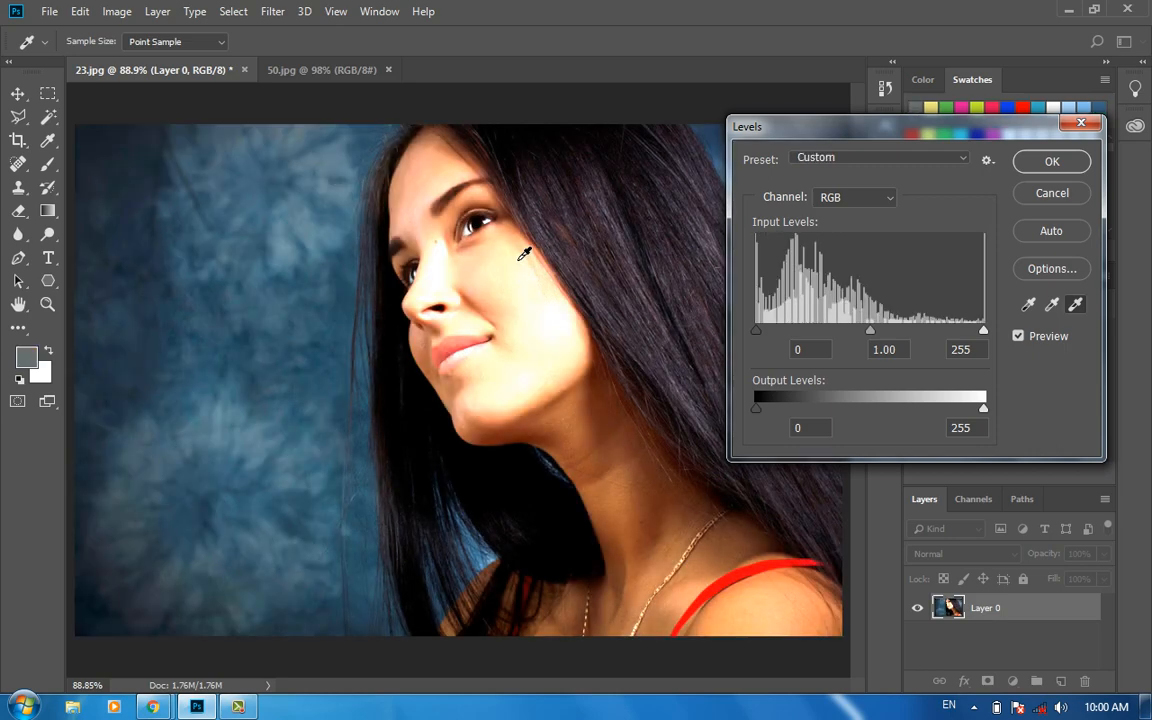
Set the Levels gray point from the blue backdrop's upper corner and the black point from the woman's eyebrow.
left_click(1052, 305)
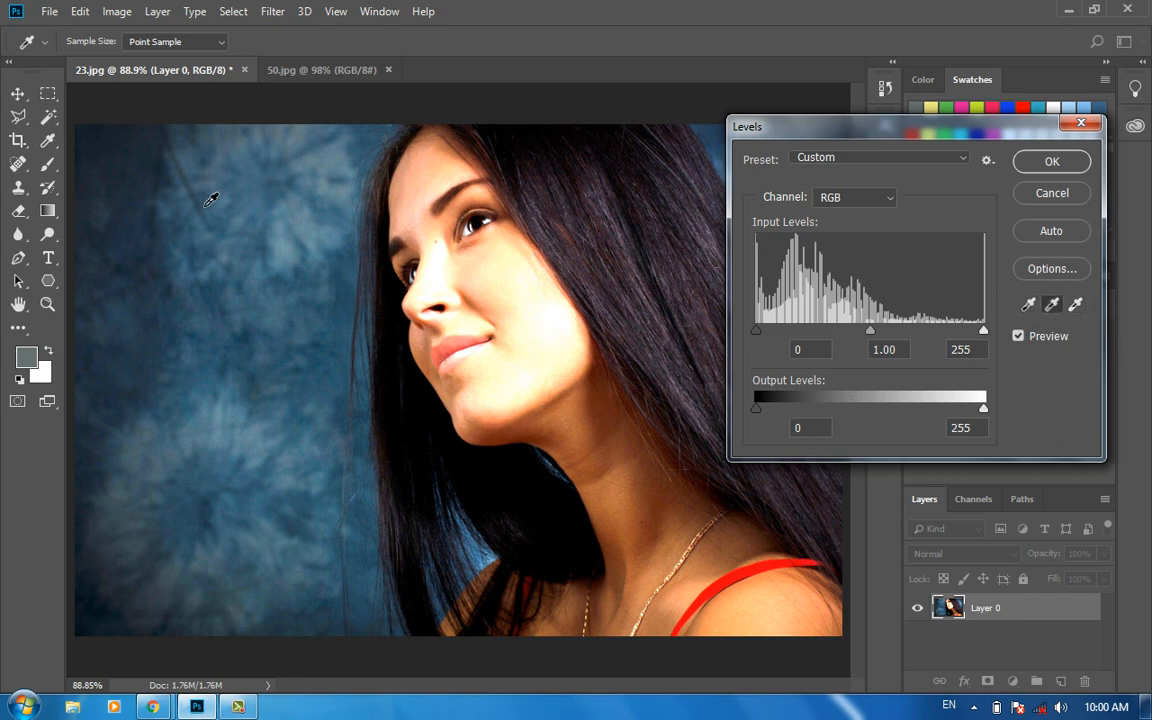
left_click(106, 142)
left_click(1030, 306)
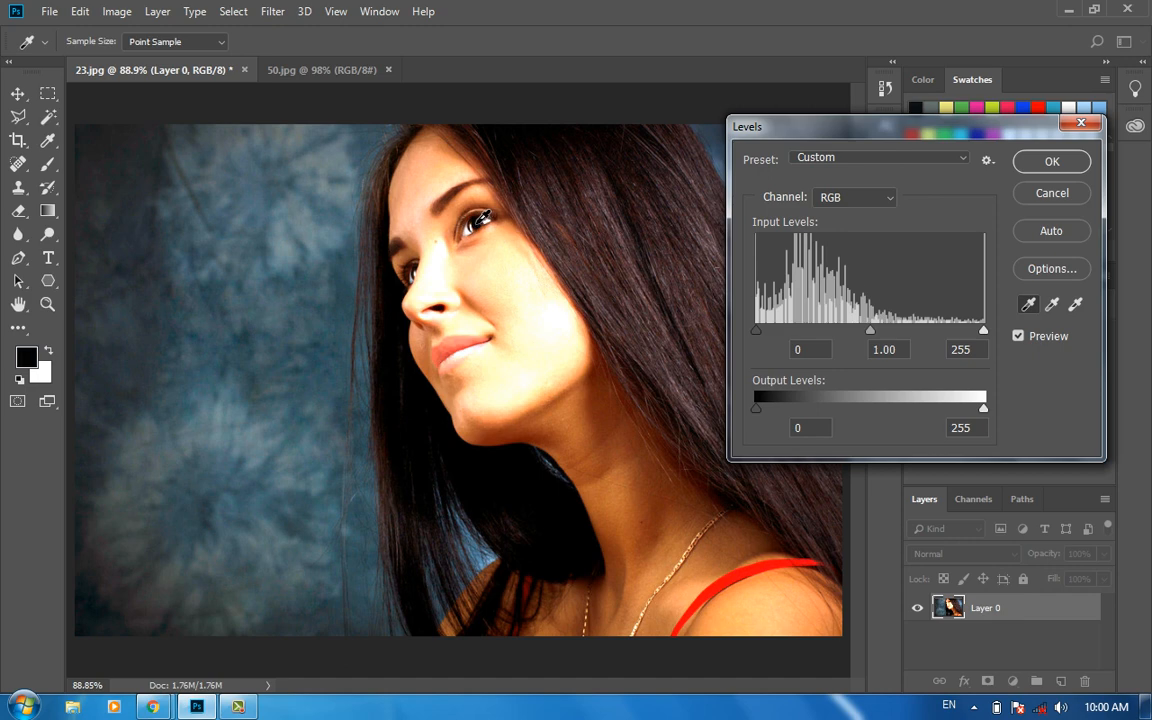
left_click(432, 200)
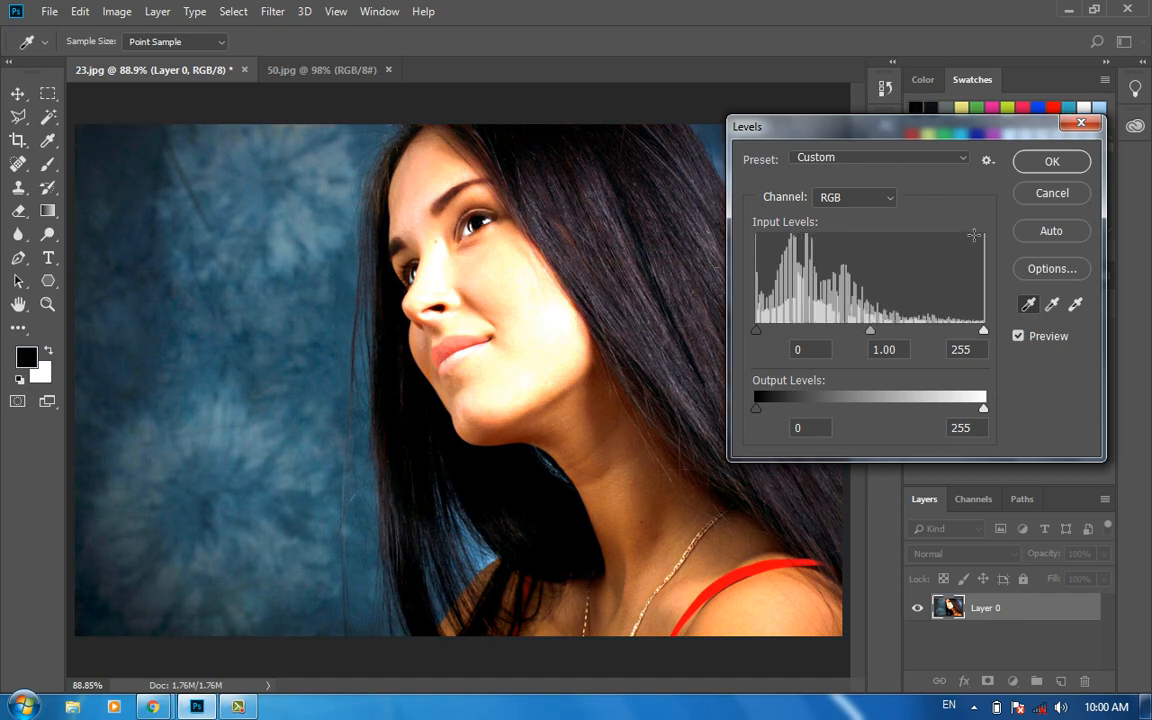
Apply the Levels adjustment, compare the portrait with and without it, and undo it.
left_click(1052, 161)
key("ctrl+z")
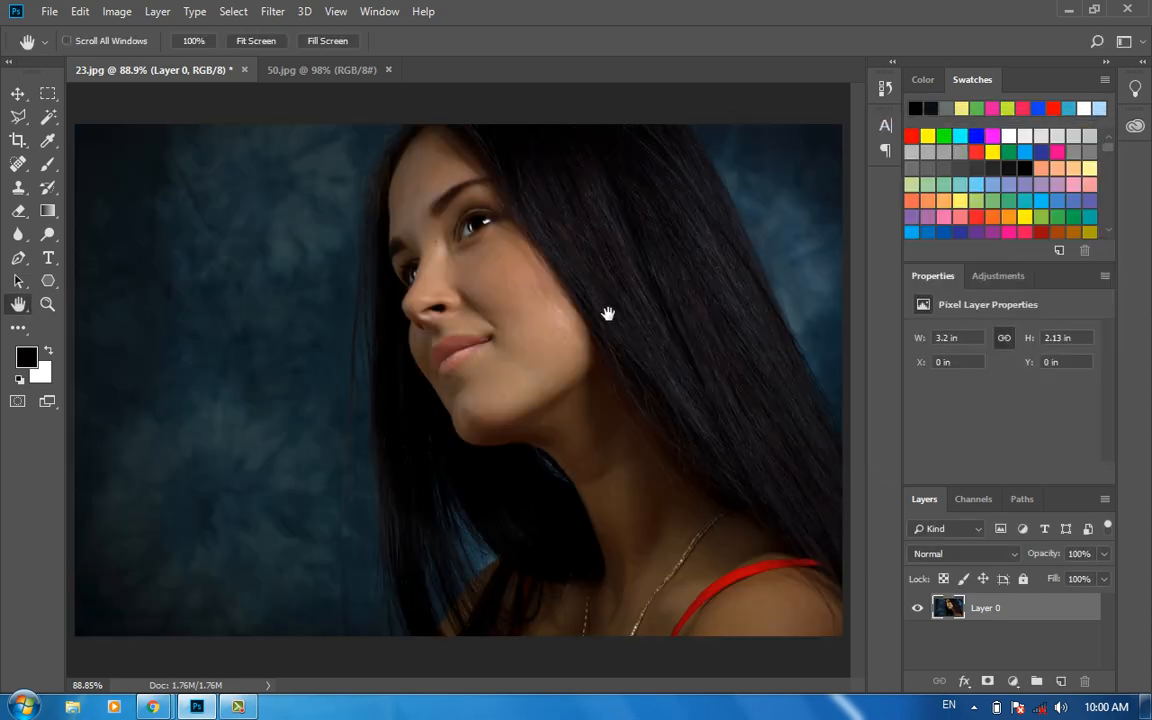
key("ctrl+z")
key("ctrl+z")
Start a Curves adjustment on the portrait, test the black point at input 35 and output 32, and return it to 0.
left_click(117, 11)
mouse_move(122, 59)
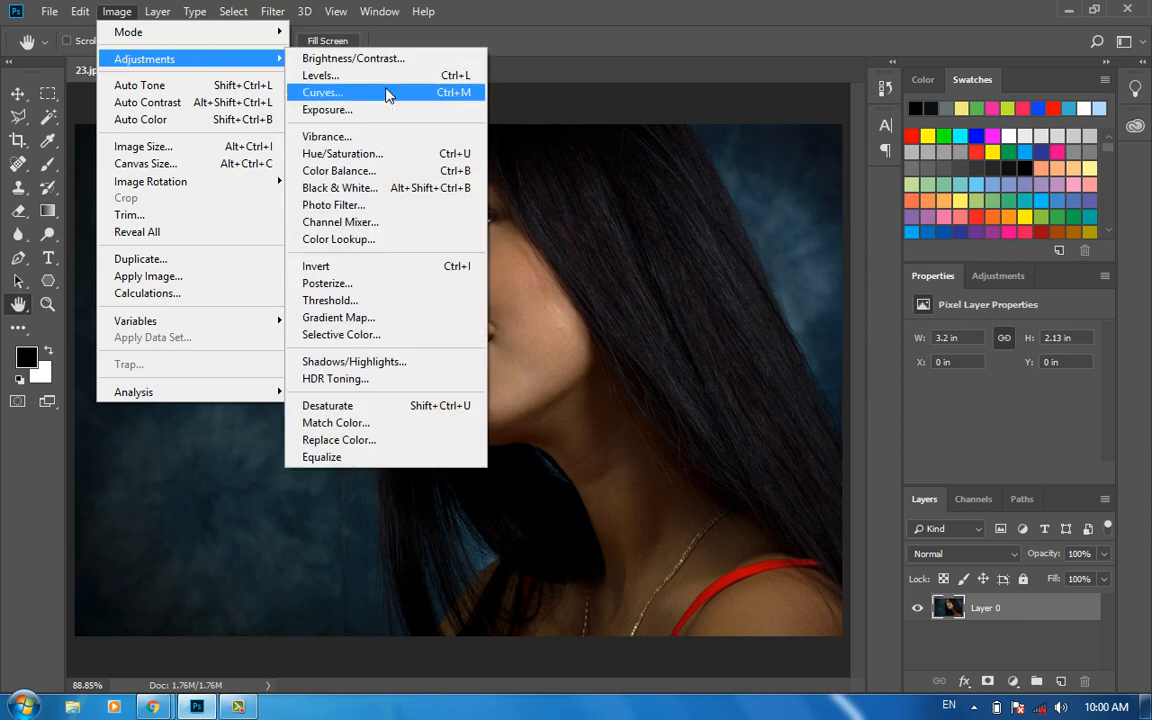
left_click(388, 93)
left_click_drag(562, 98, 880, 148)
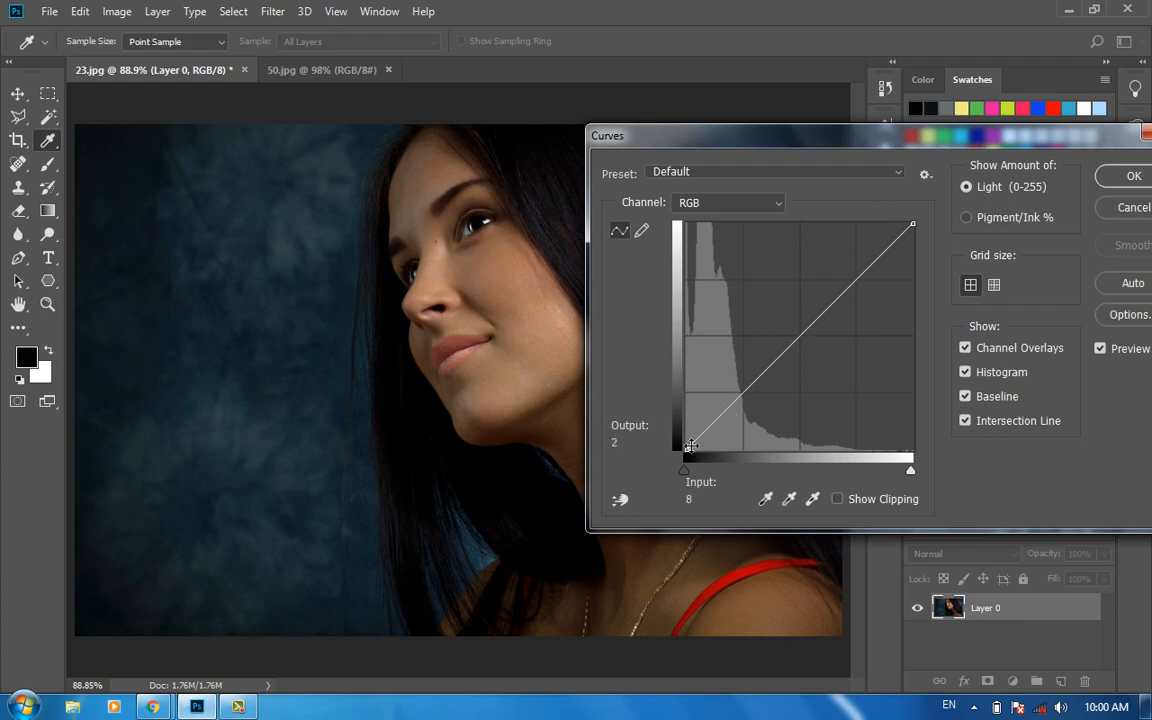
left_click_drag(696, 441, 714, 415)
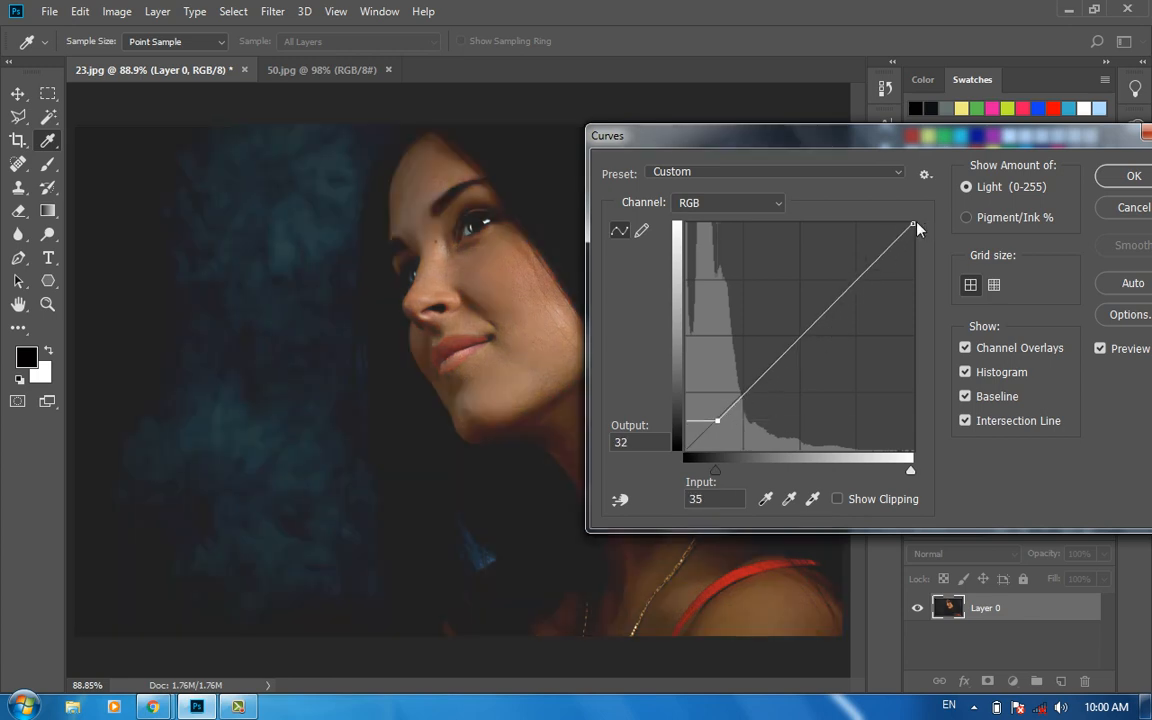
mouse_move(912, 226)
left_mouse_down()
mouse_move(874, 240)
mouse_move(912, 224)
left_mouse_up()
left_click_drag(720, 418, 687, 452)
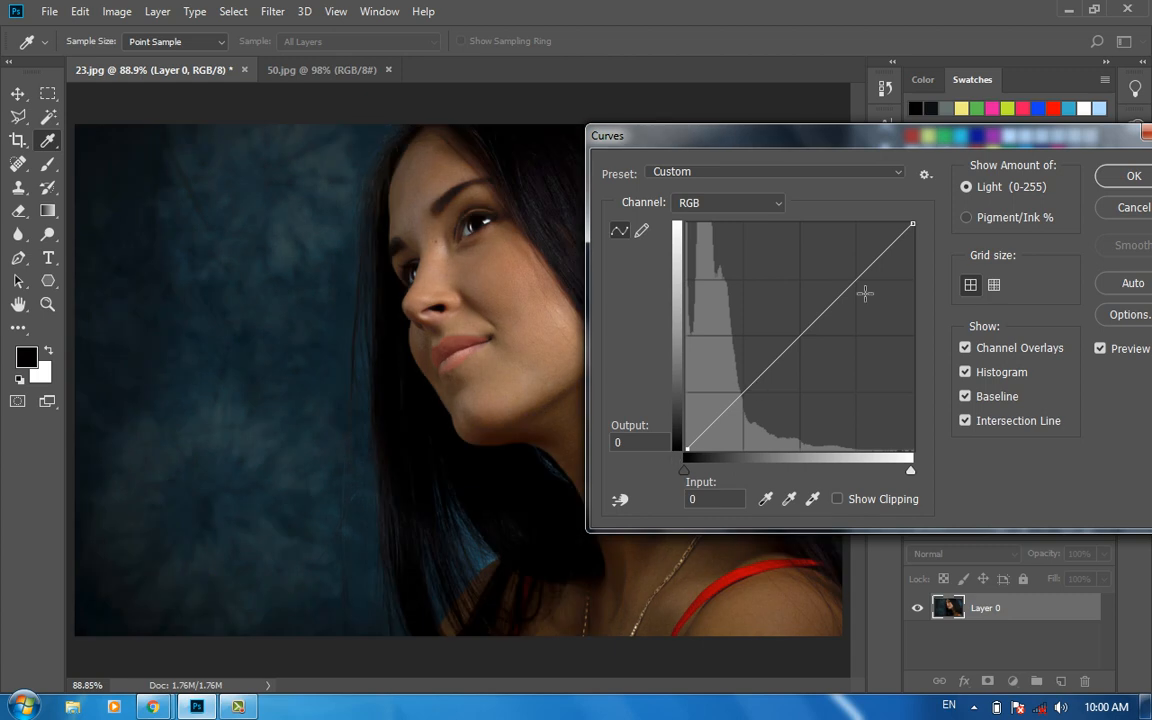
Set the curve's white point to input 213 and output 254, its black point to input 7 and output 0, and apply the adjustment.
left_click_drag(913, 228, 875, 224)
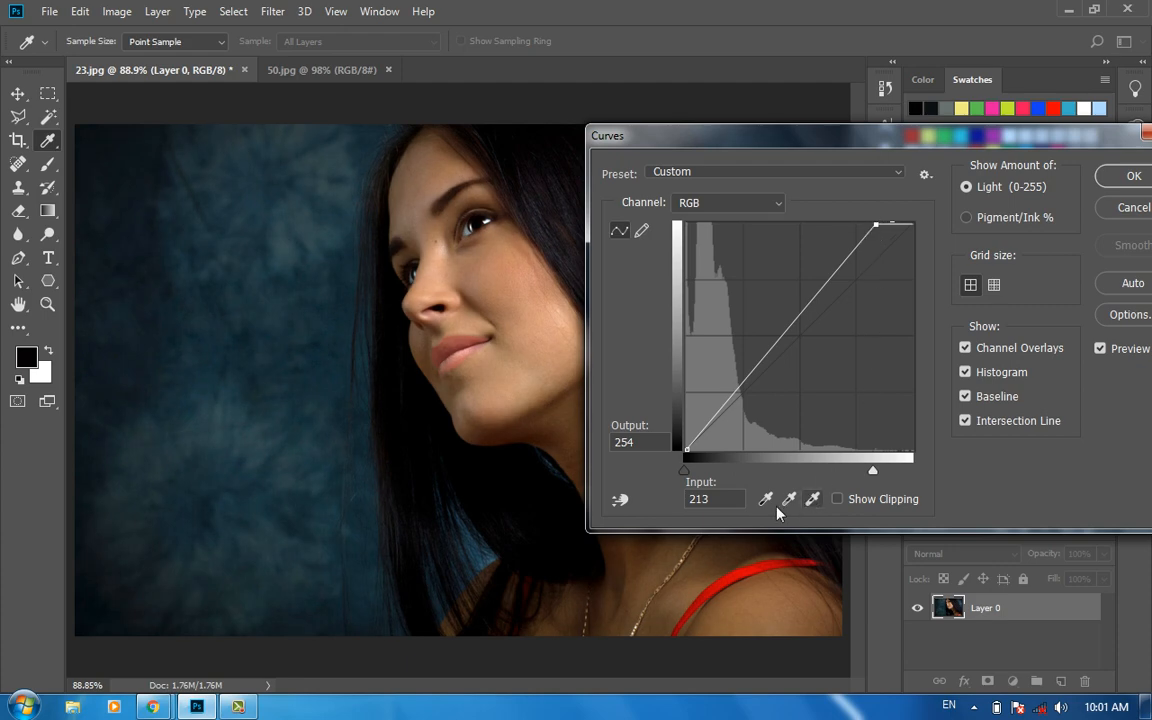
mouse_move(686, 450)
left_mouse_down()
mouse_move(720, 450)
mouse_move(697, 442)
left_mouse_up()
left_click(1130, 176)
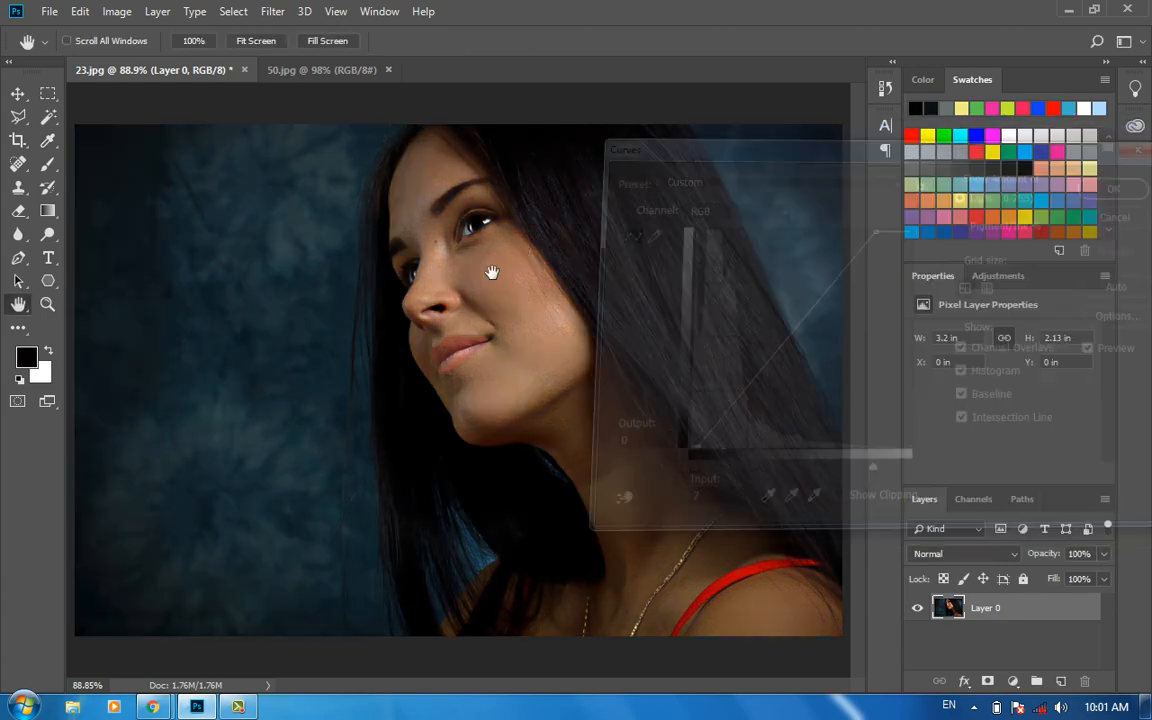
Try a Hue/Saturation adjustment on the portrait with hue -37, saturation -22 and lightness -27, and cancel it.
left_click(117, 11)
mouse_move(129, 57)
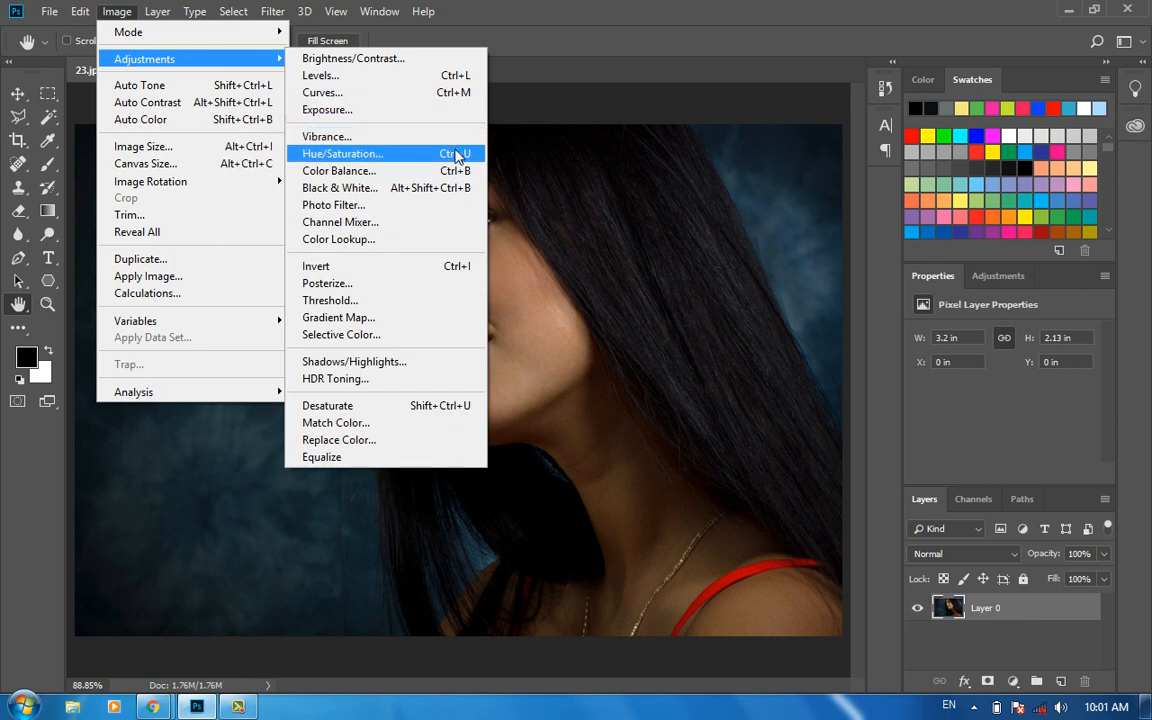
left_click(455, 155)
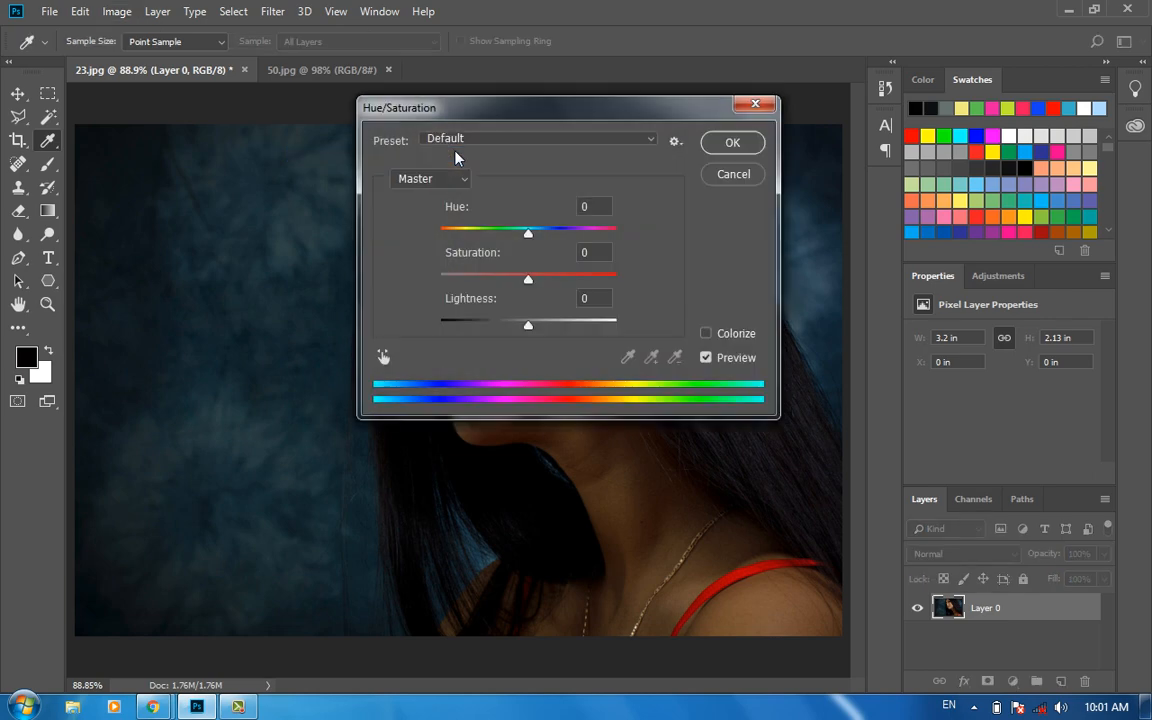
left_click_drag(523, 115, 804, 135)
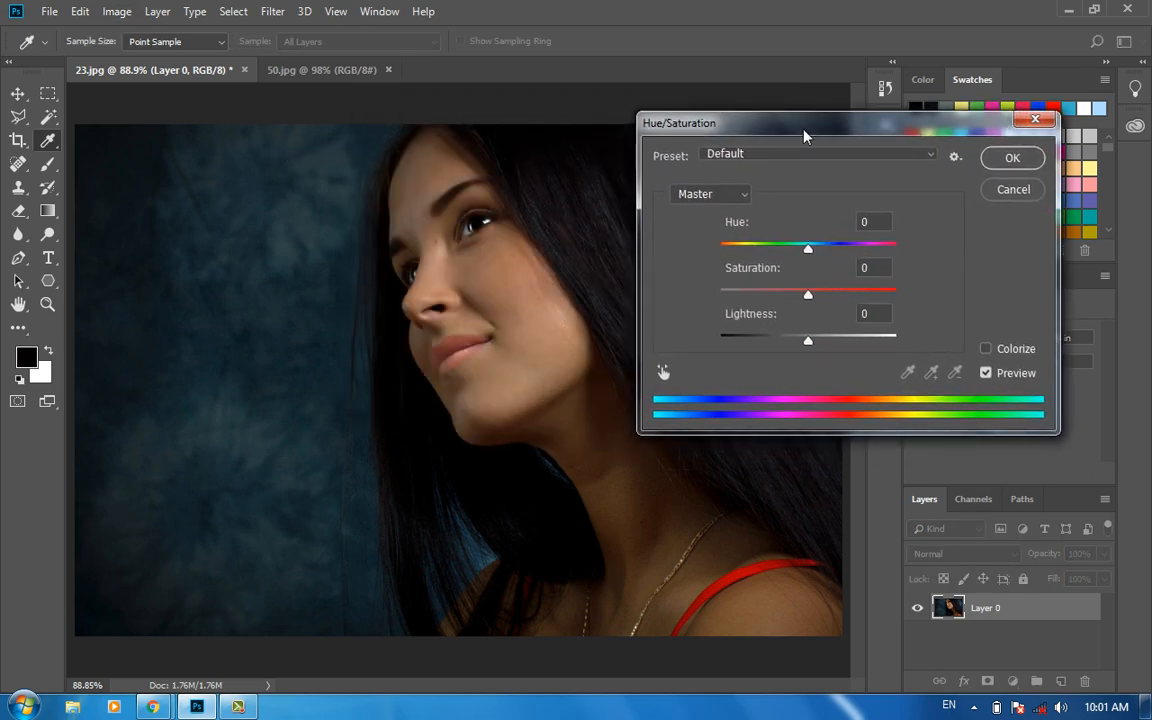
left_click_drag(807, 248, 777, 252)
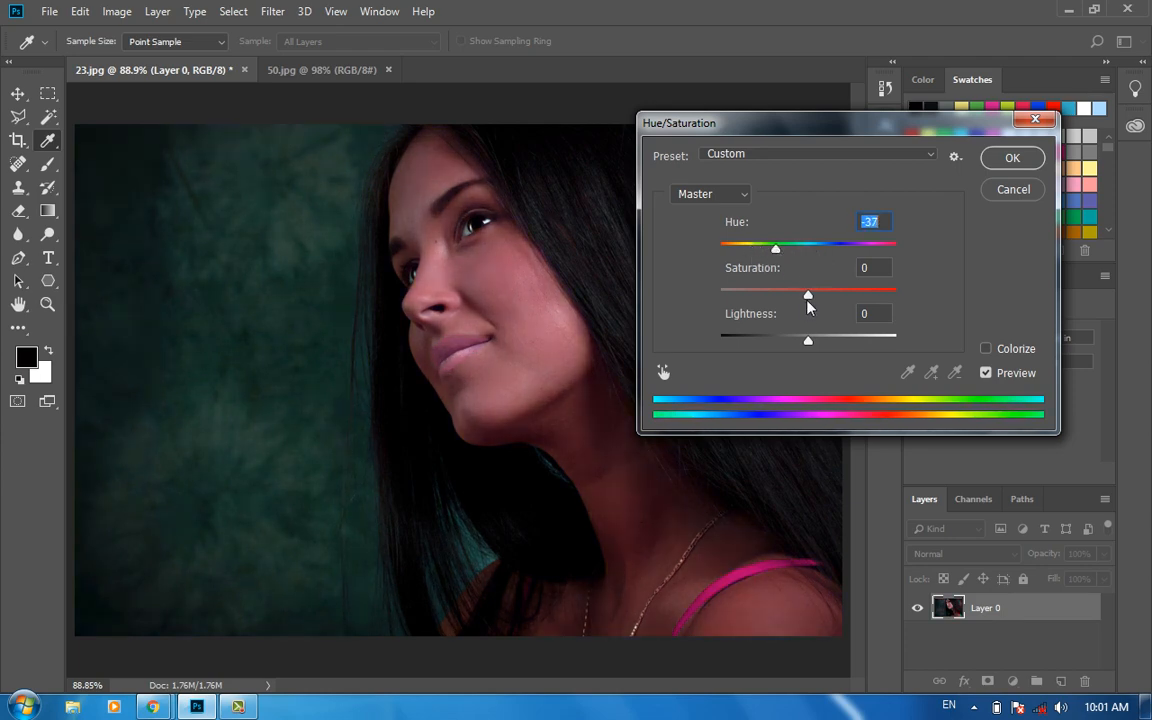
mouse_move(807, 300)
left_mouse_down()
mouse_move(874, 298)
mouse_move(771, 295)
mouse_move(790, 296)
left_mouse_up()
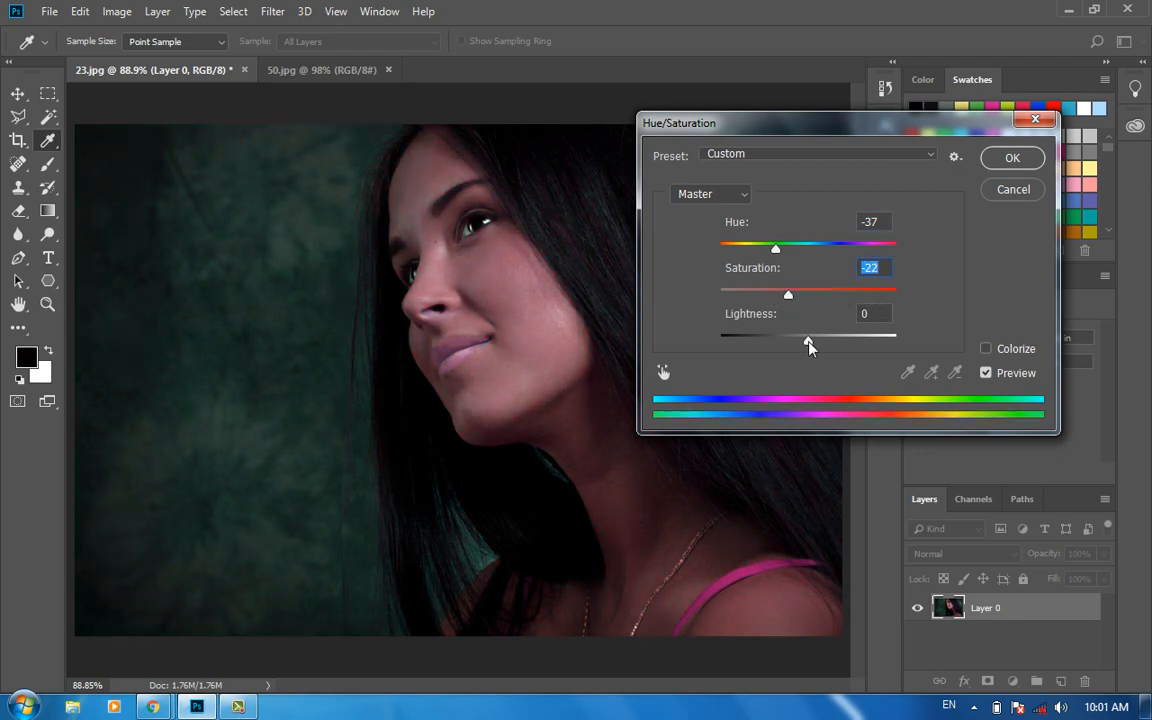
left_click_drag(809, 345, 784, 342)
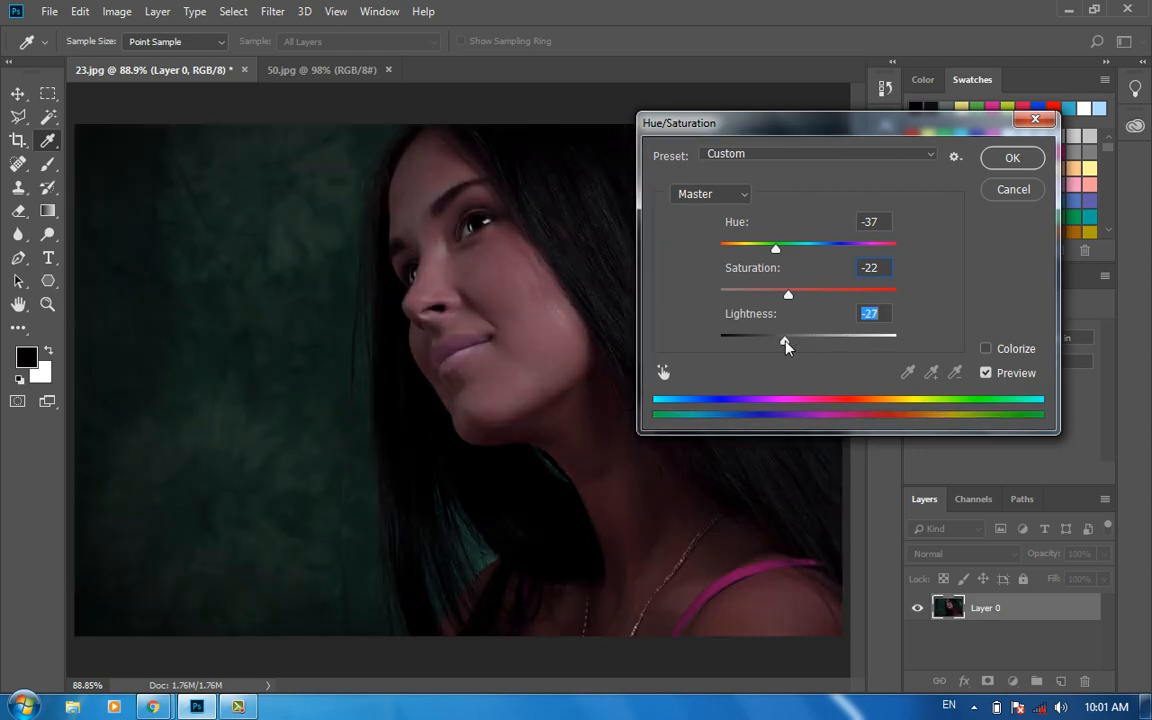
left_click(1006, 193)
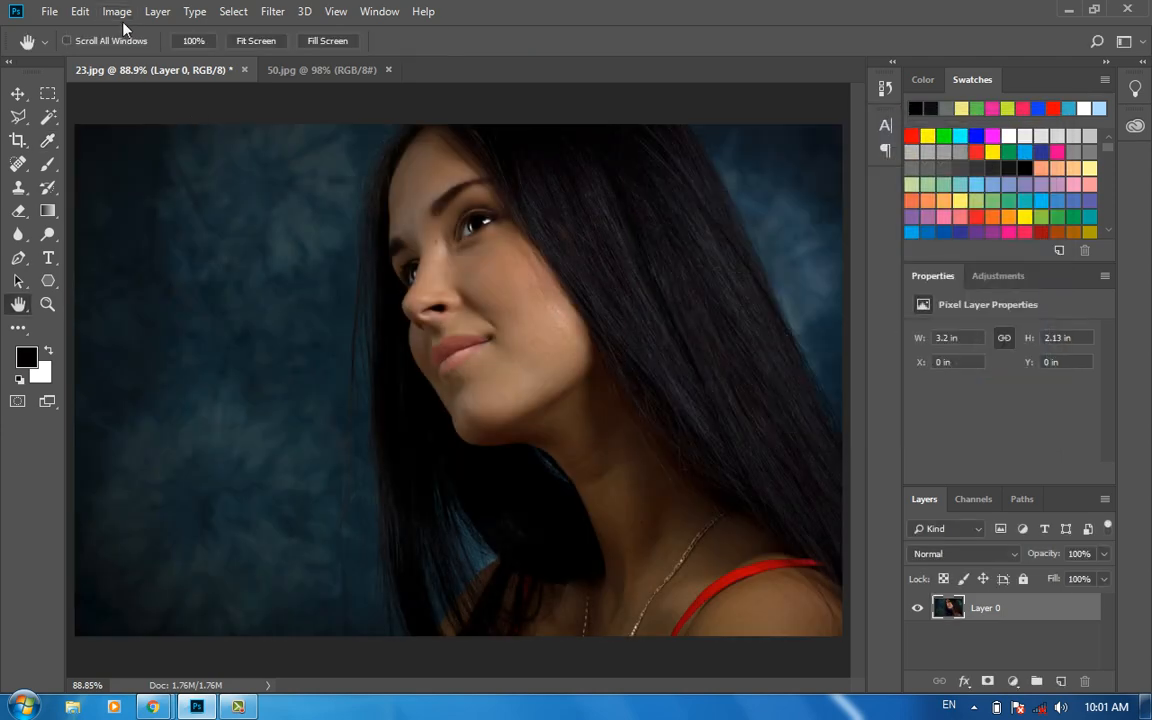
Try a midtone Color Balance adjustment on the portrait with color levels -2, -24 and -20, and cancel it.
left_click(117, 11)
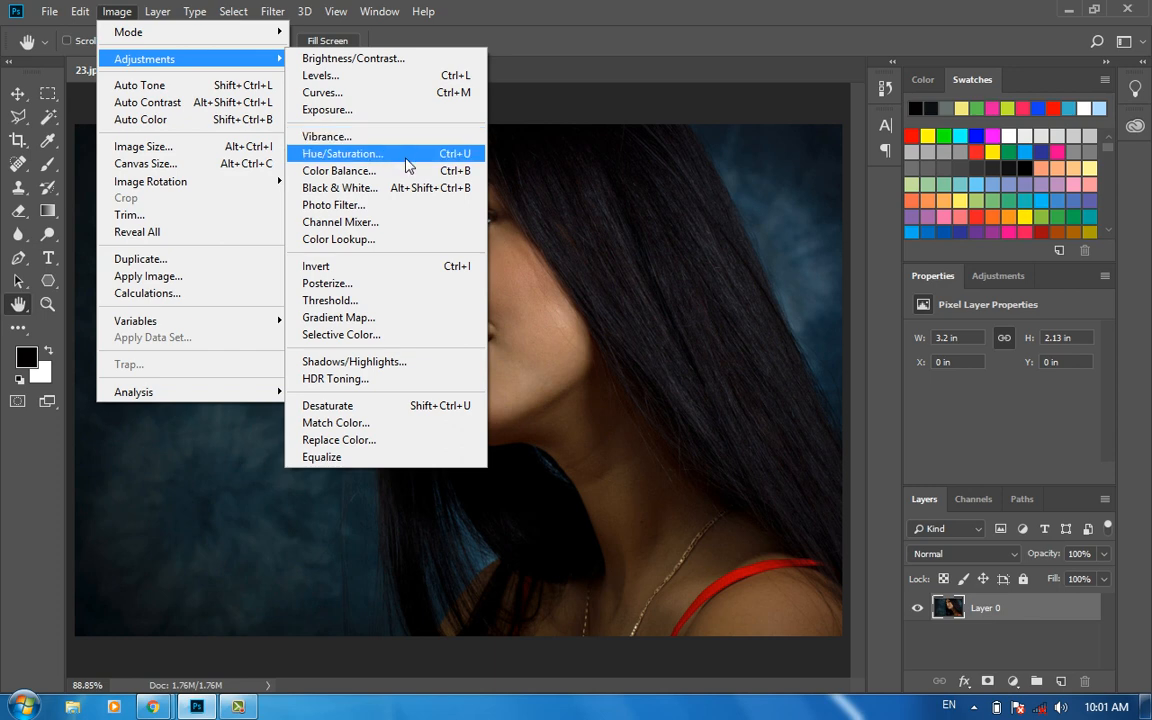
left_click(415, 172)
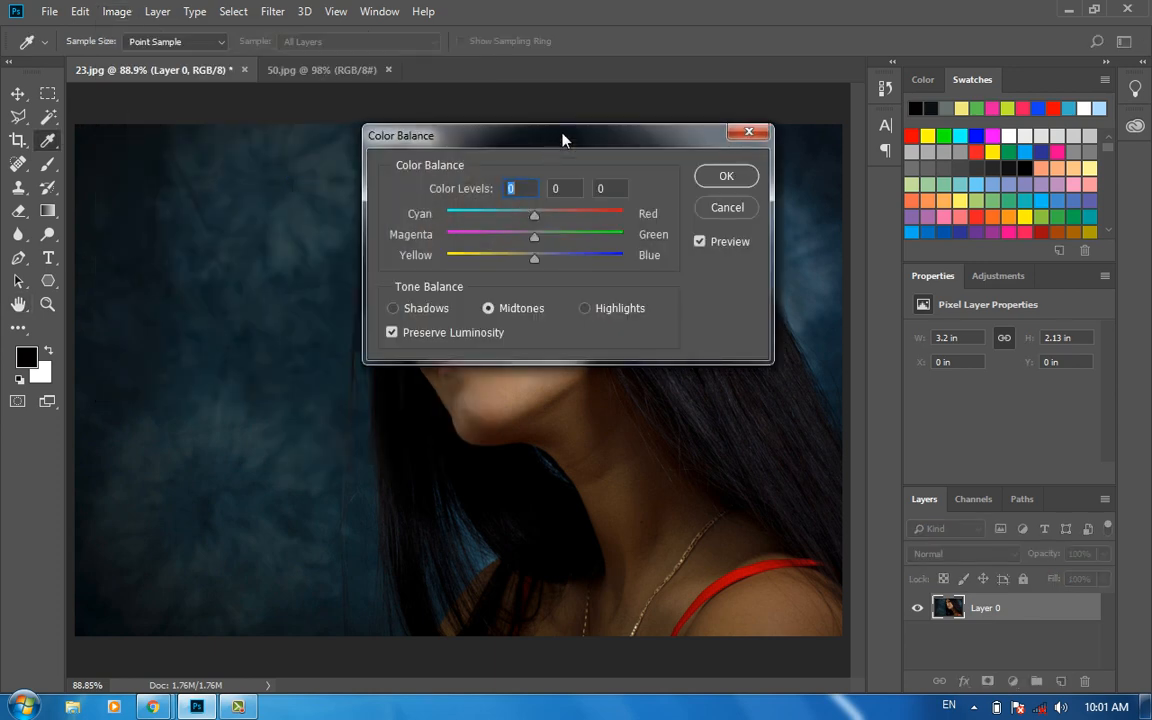
left_click_drag(563, 140, 835, 122)
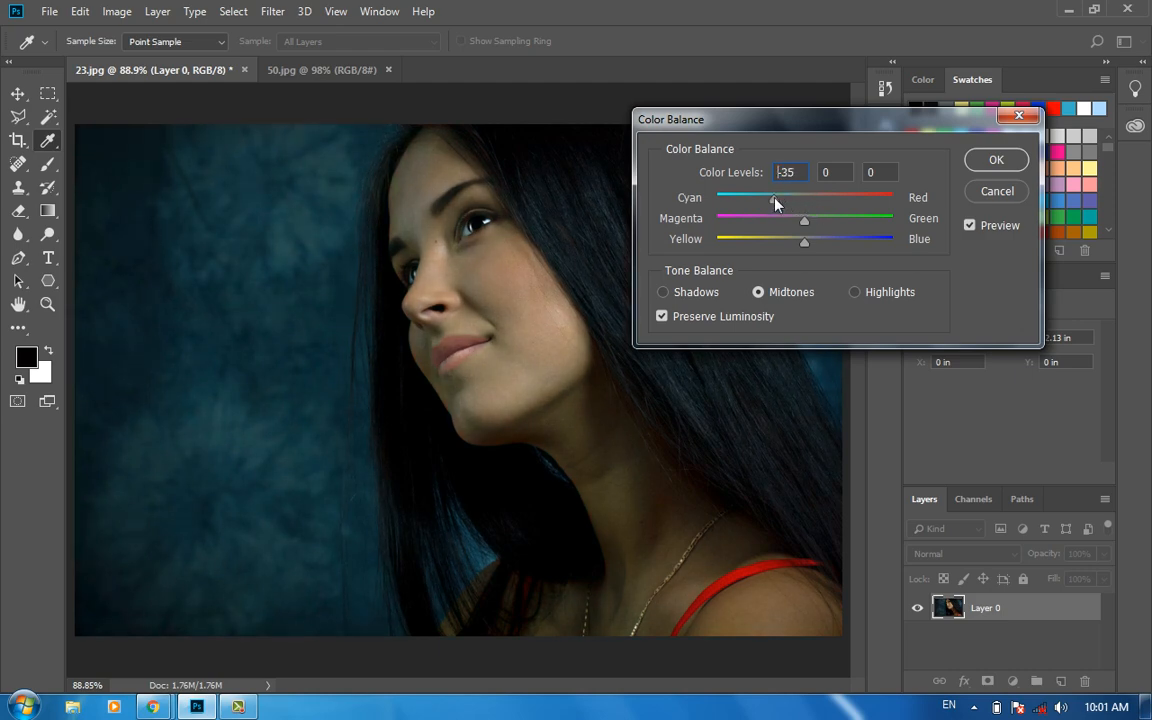
left_click_drag(795, 200, 786, 242)
left_click(785, 222)
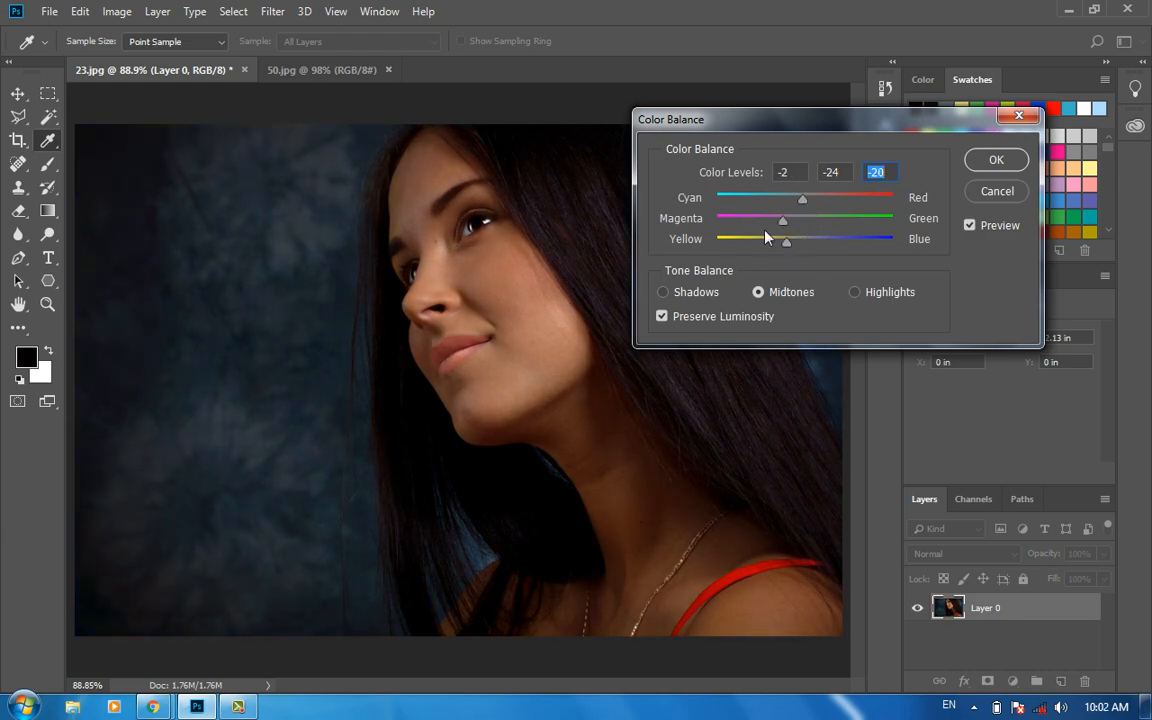
left_click(985, 192)
Invert the portrait's colors and invert them back.
left_click(117, 12)
mouse_move(131, 60)
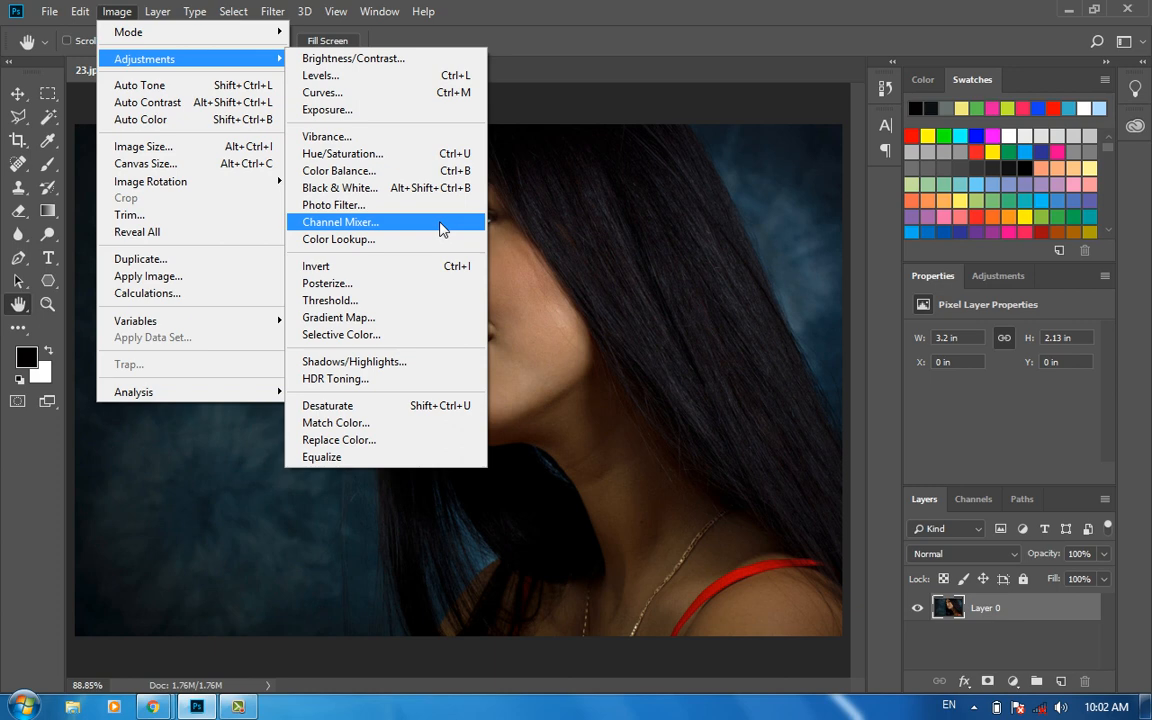
left_click(439, 267)
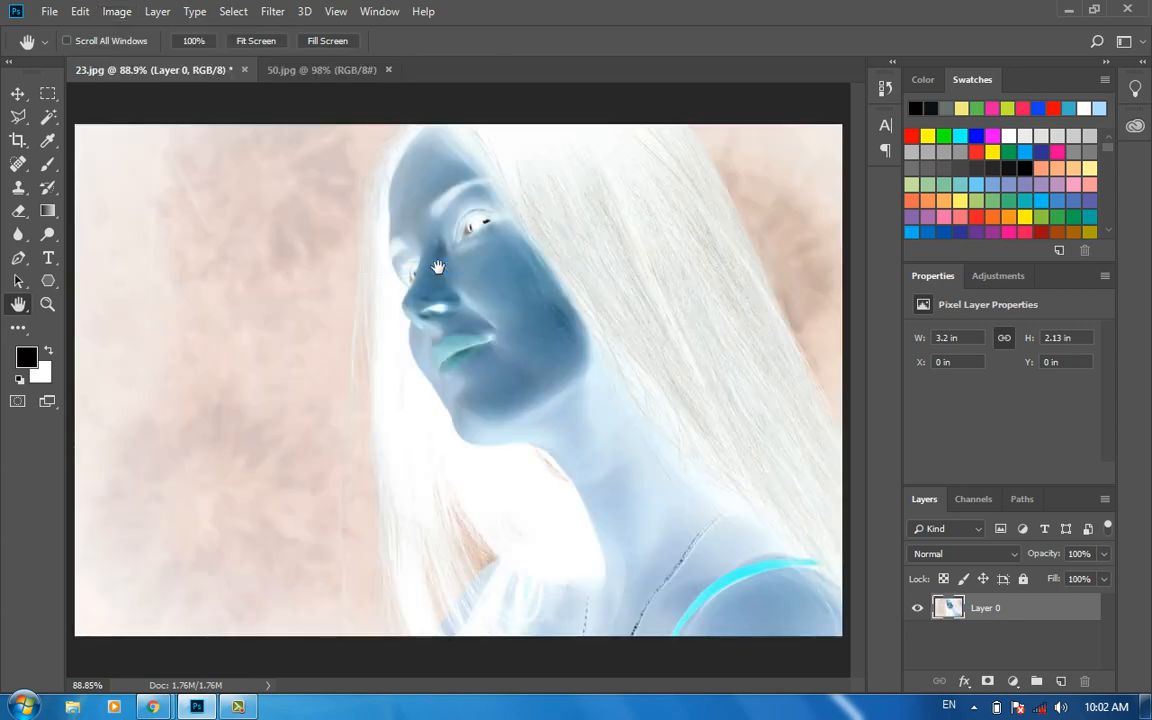
key("ctrl+i")
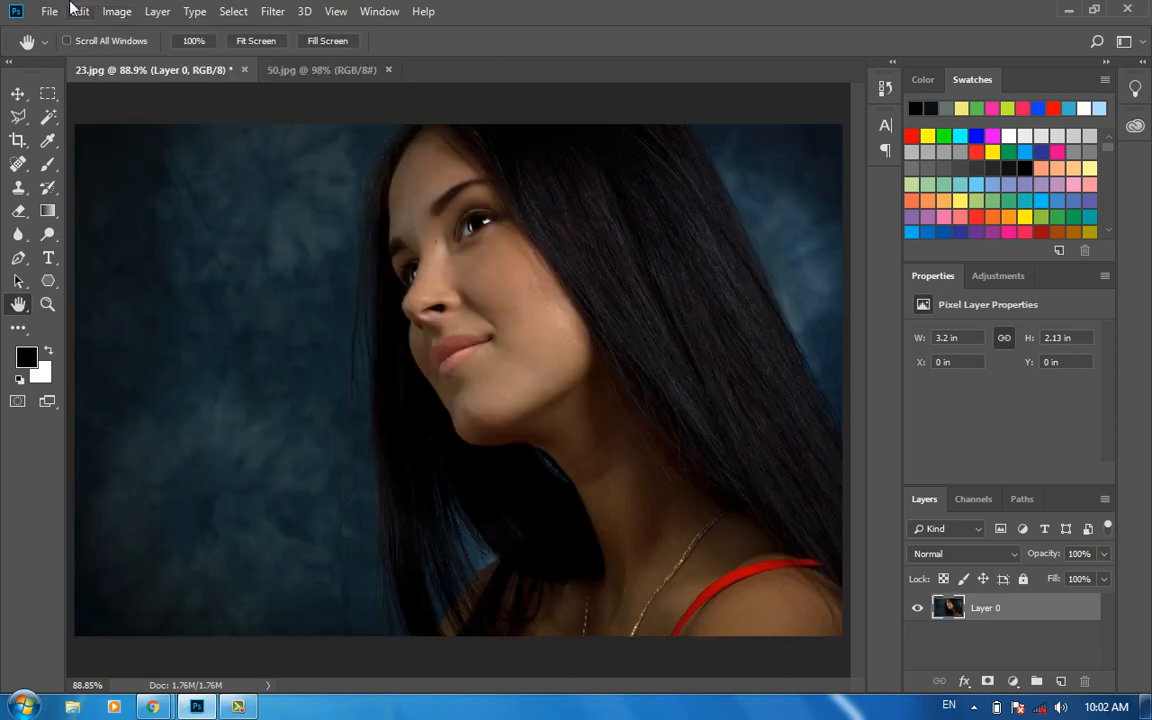
Apply a Shadows/Highlights adjustment to the portrait with shadows at 7% and highlights at 99%.
left_click(117, 12)
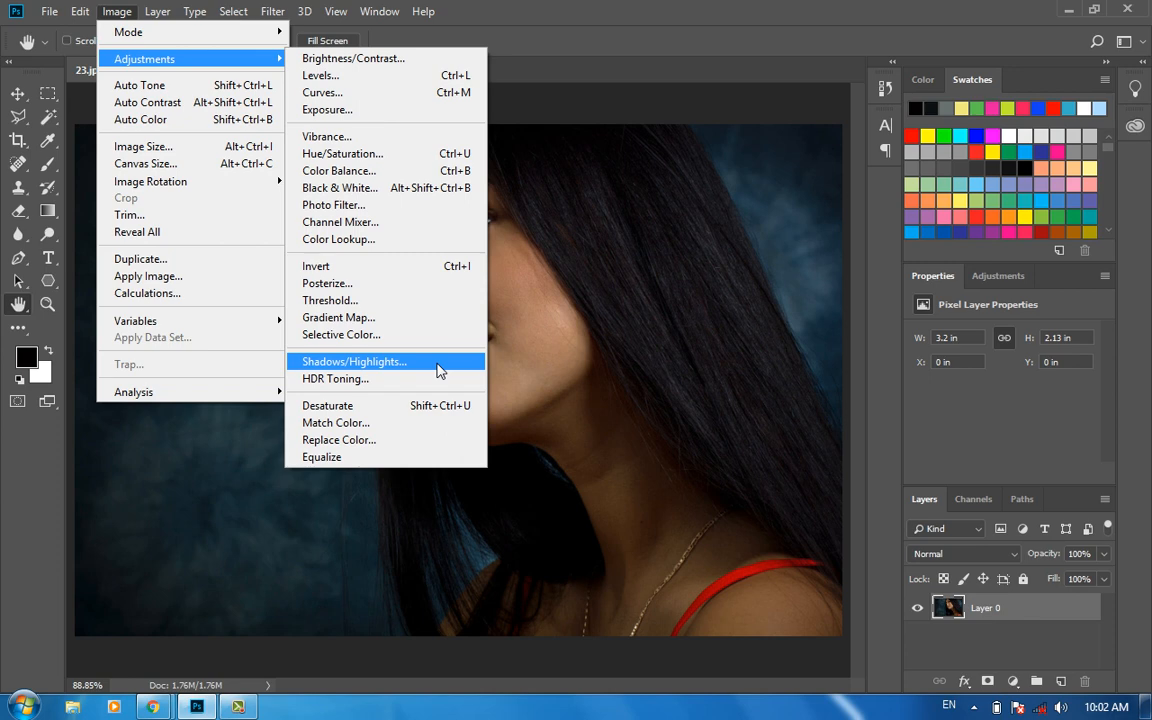
left_click(438, 370)
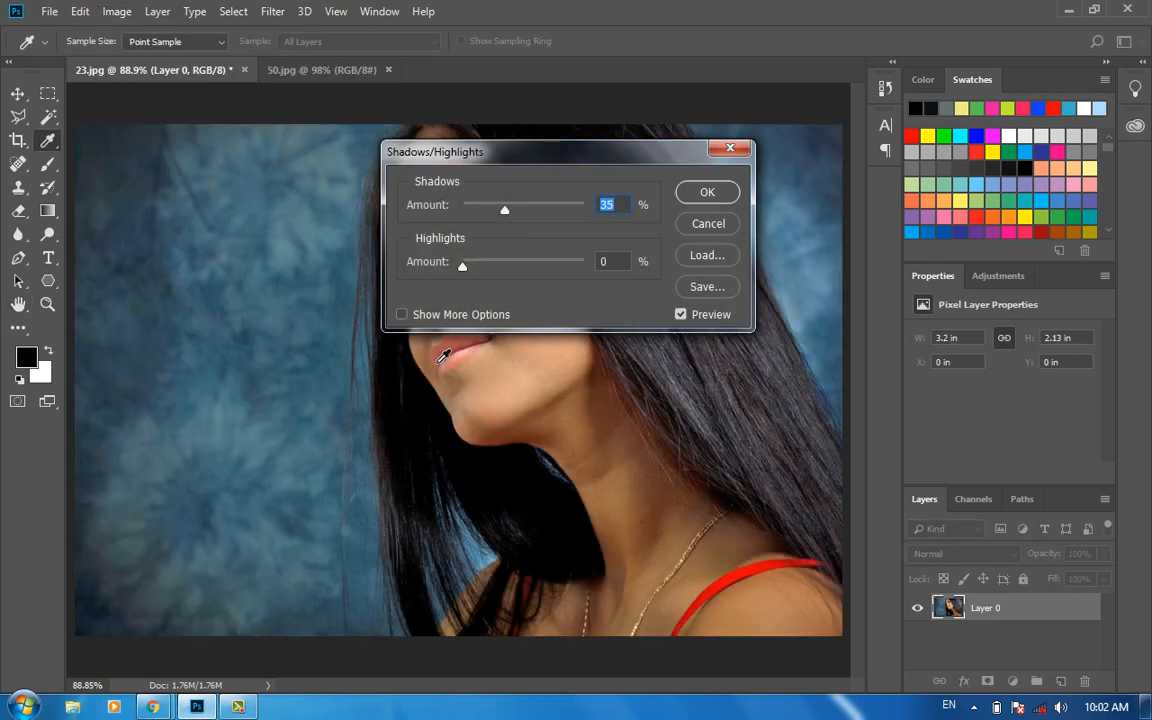
left_click_drag(538, 160, 880, 281)
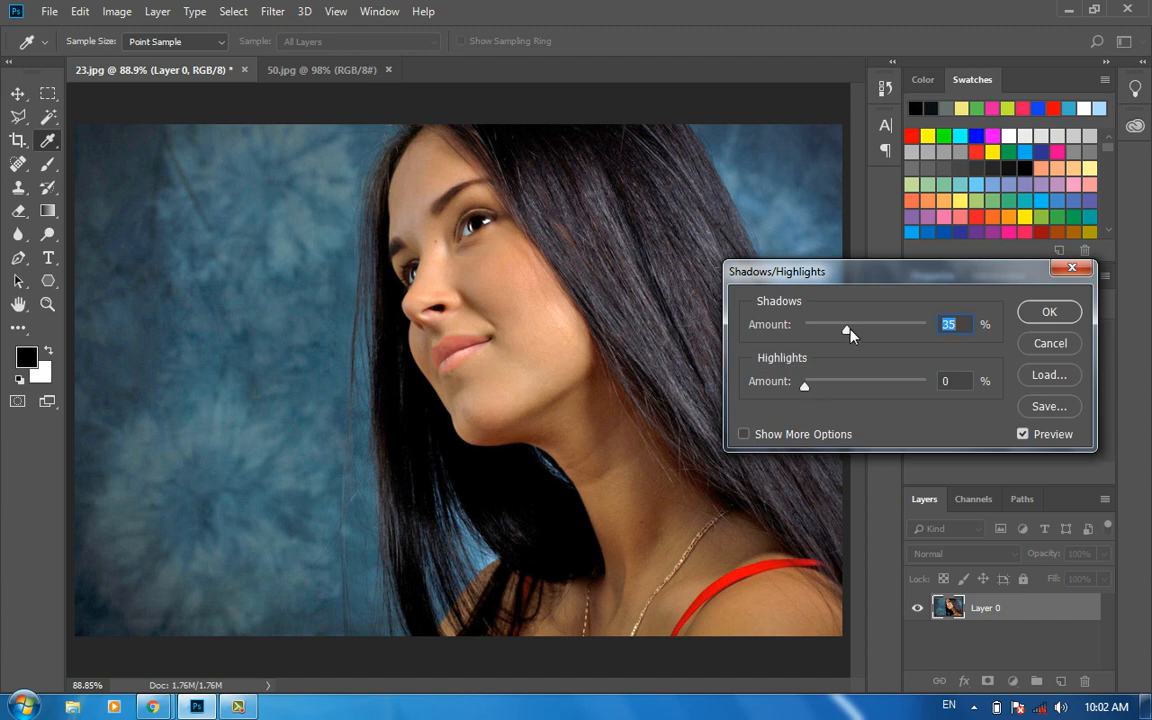
left_click_drag(849, 333, 813, 331)
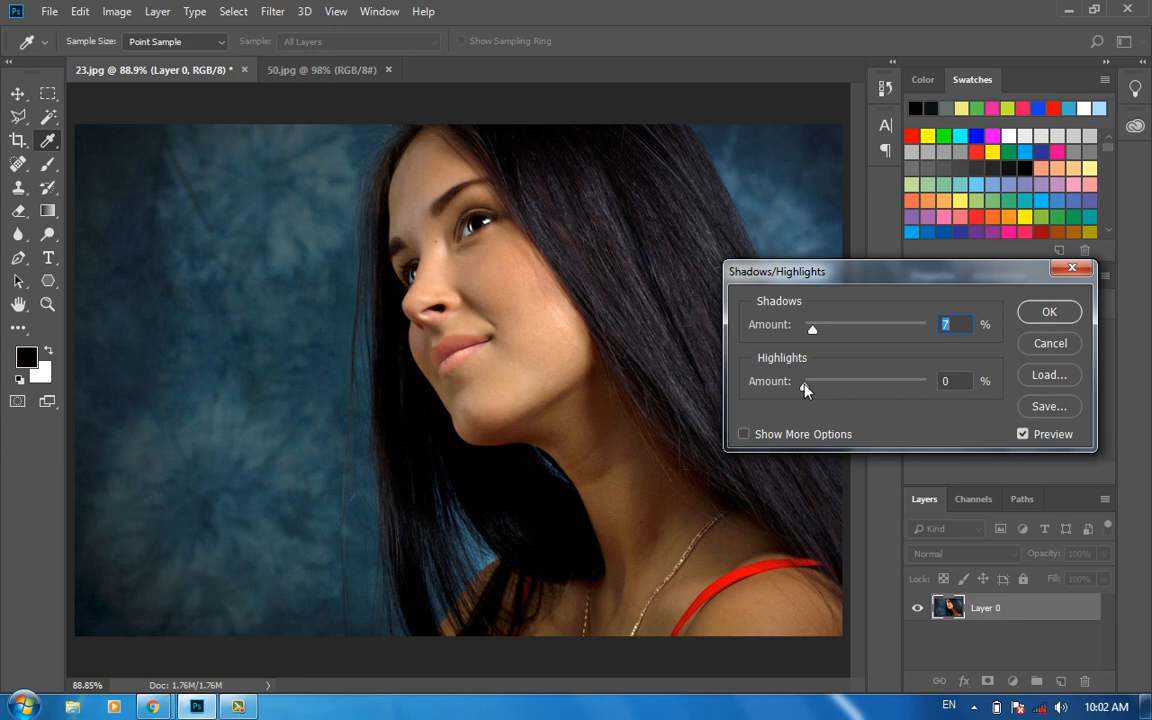
left_click_drag(806, 390, 926, 391)
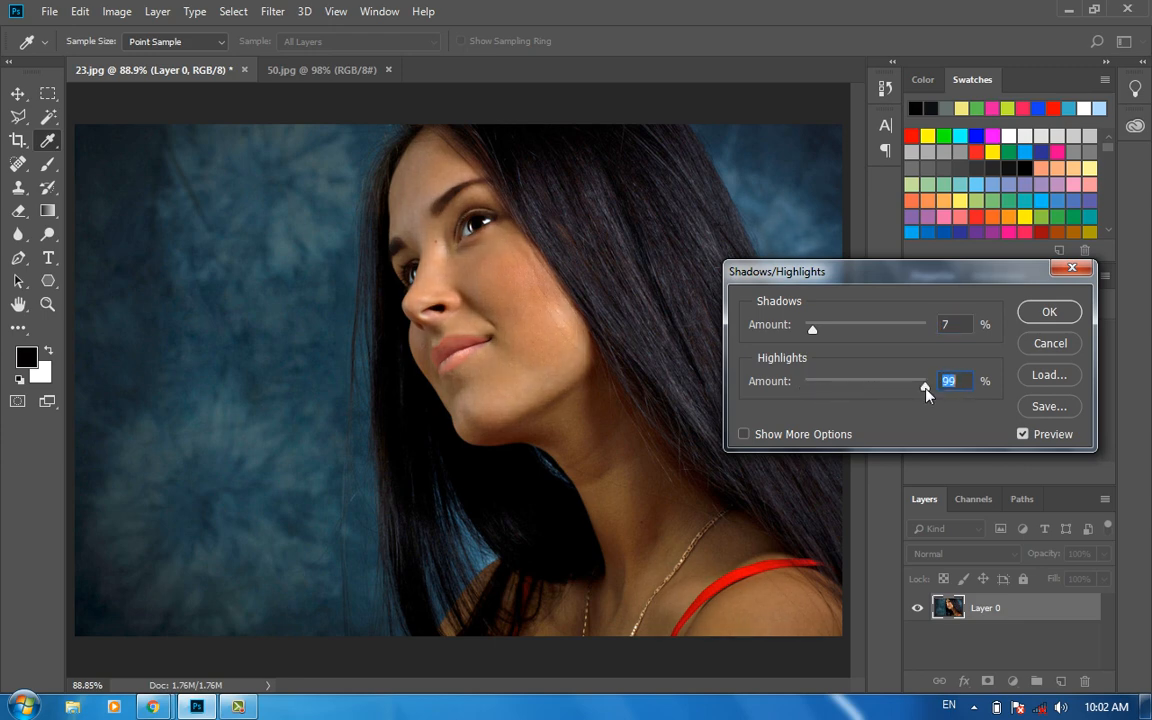
left_click(1045, 318)
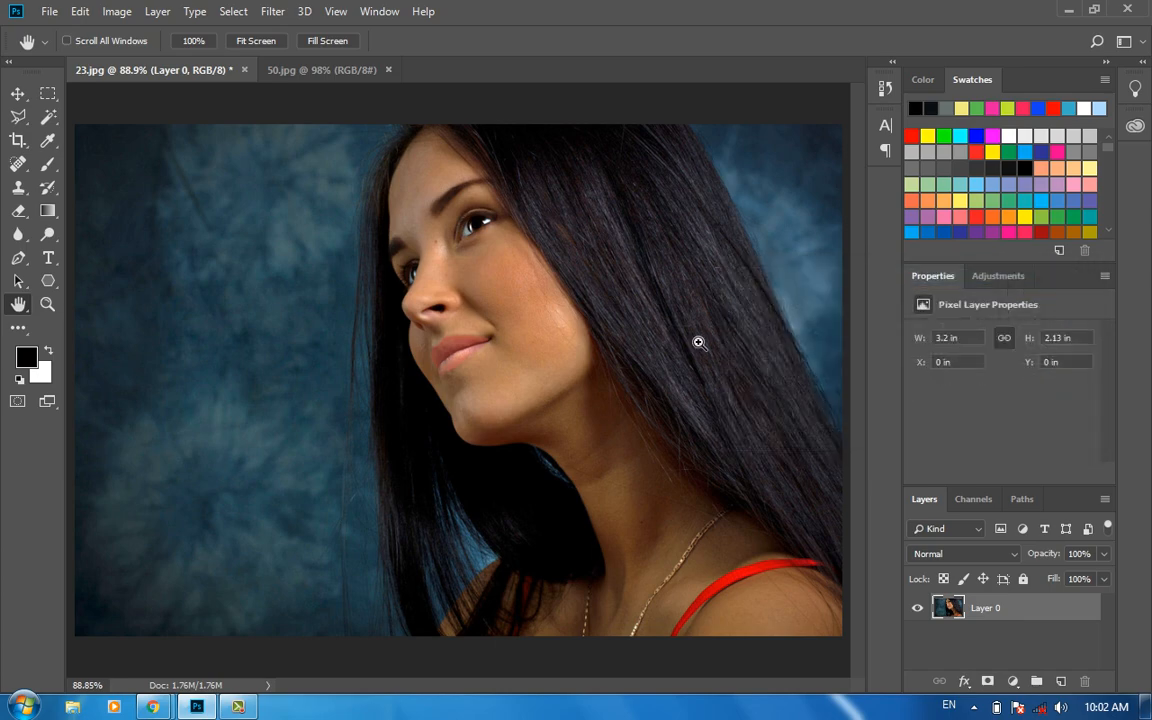
key("ctrl+z")
left_click(117, 11)
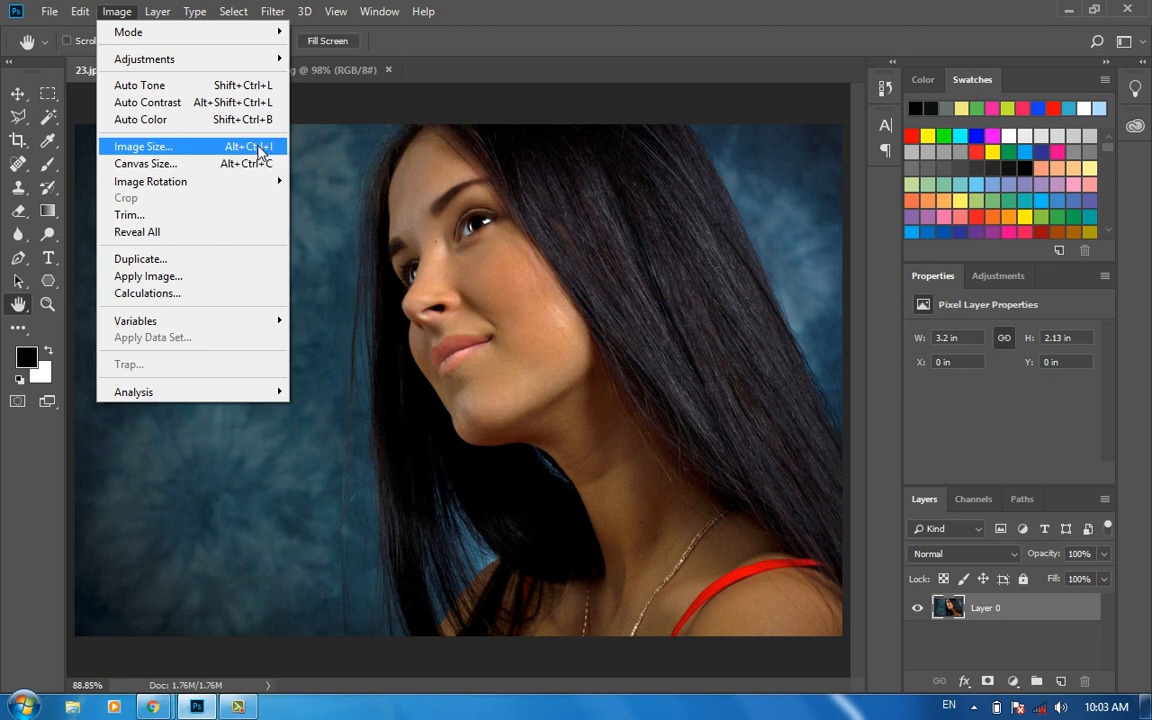
left_click(499, 98)
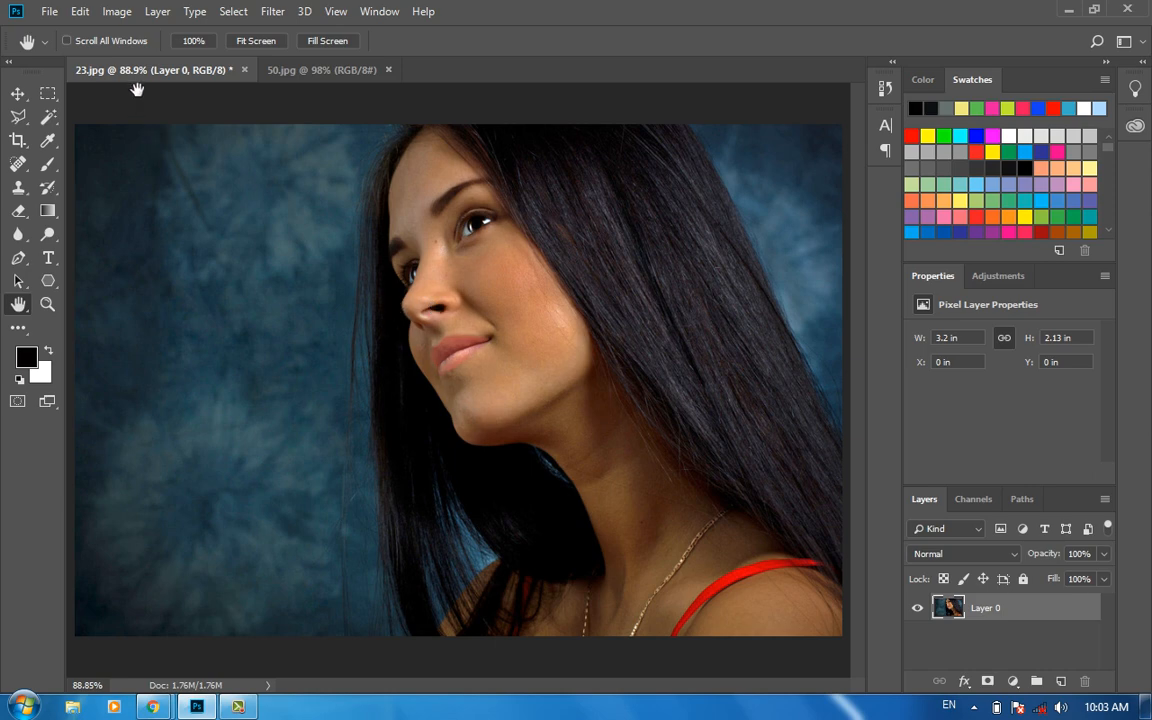
key("ctrl+plus")
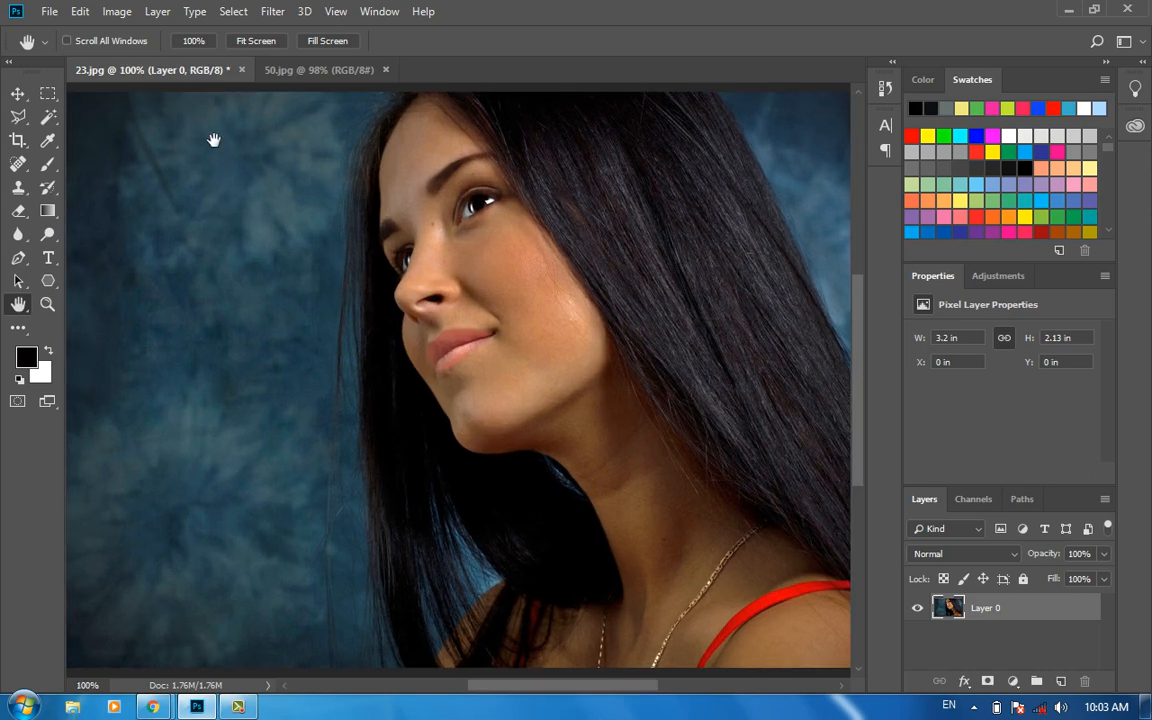
left_click_drag(610, 262, 541, 259)
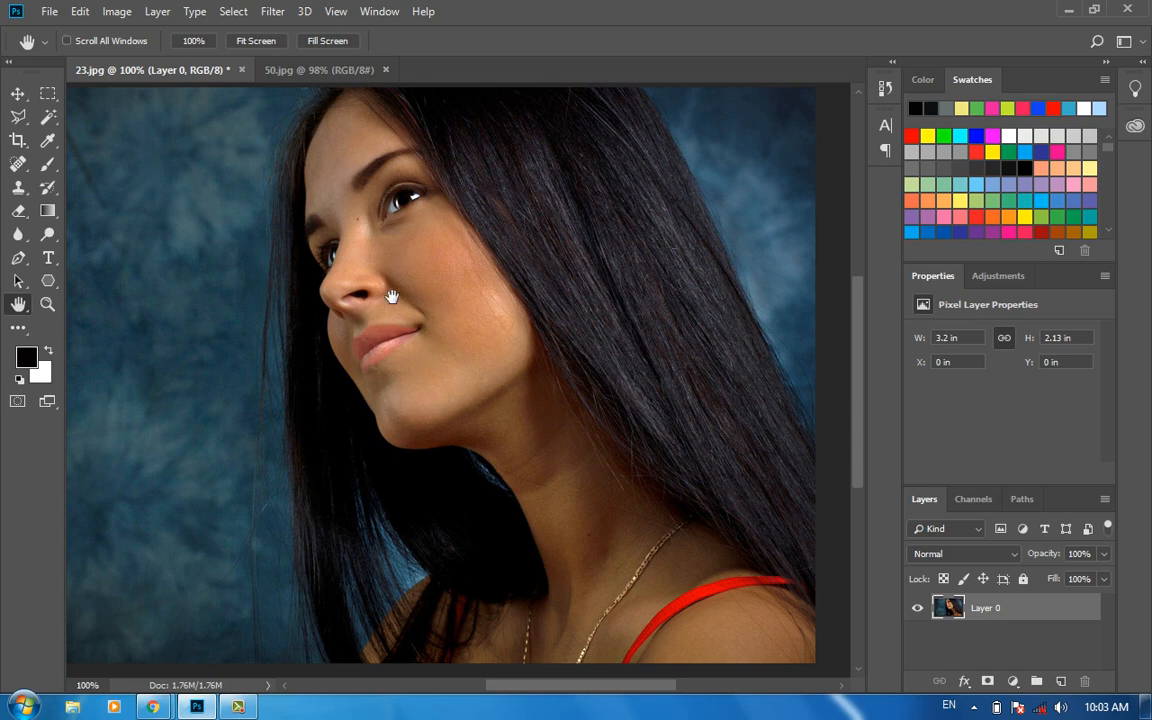
left_click(117, 11)
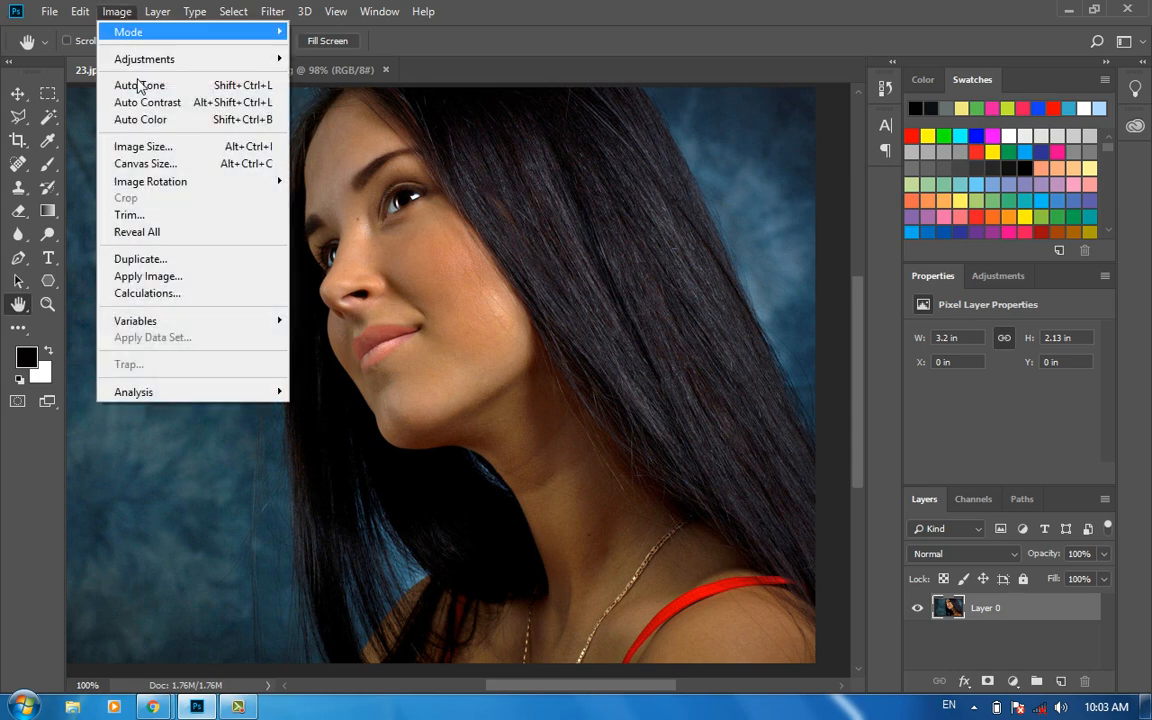
Resample the portrait to a resolution of 350 pixels/inch with automatic resampling.
left_click(160, 147)
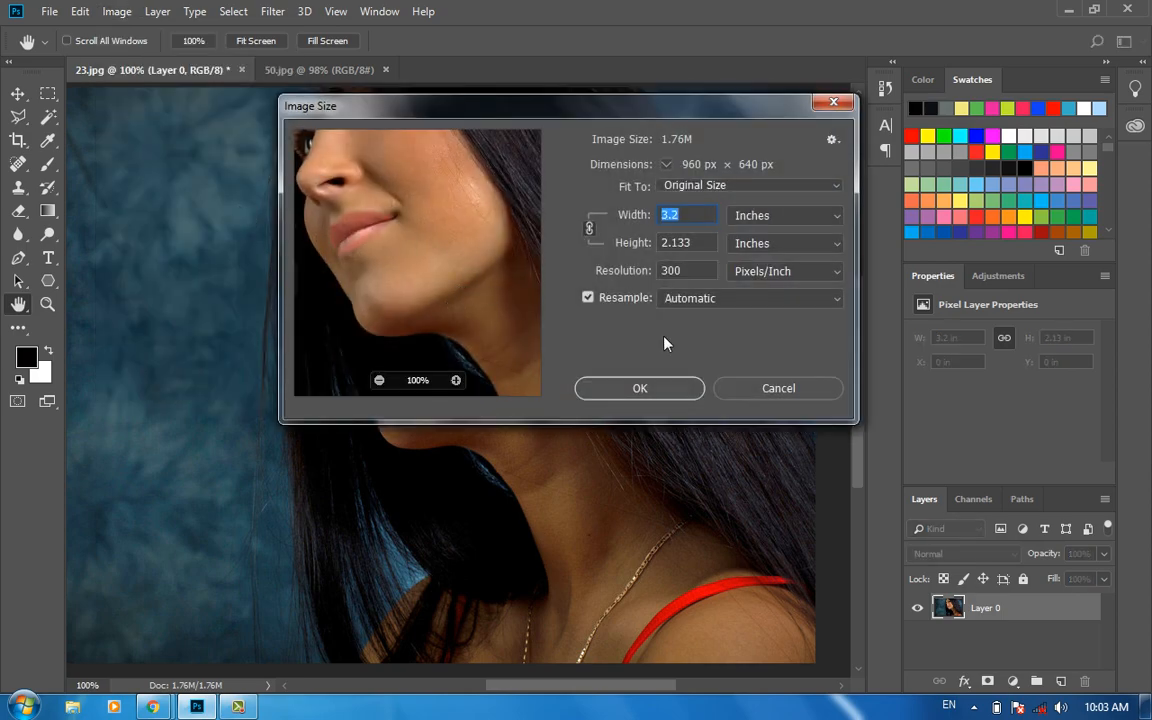
left_click(698, 270)
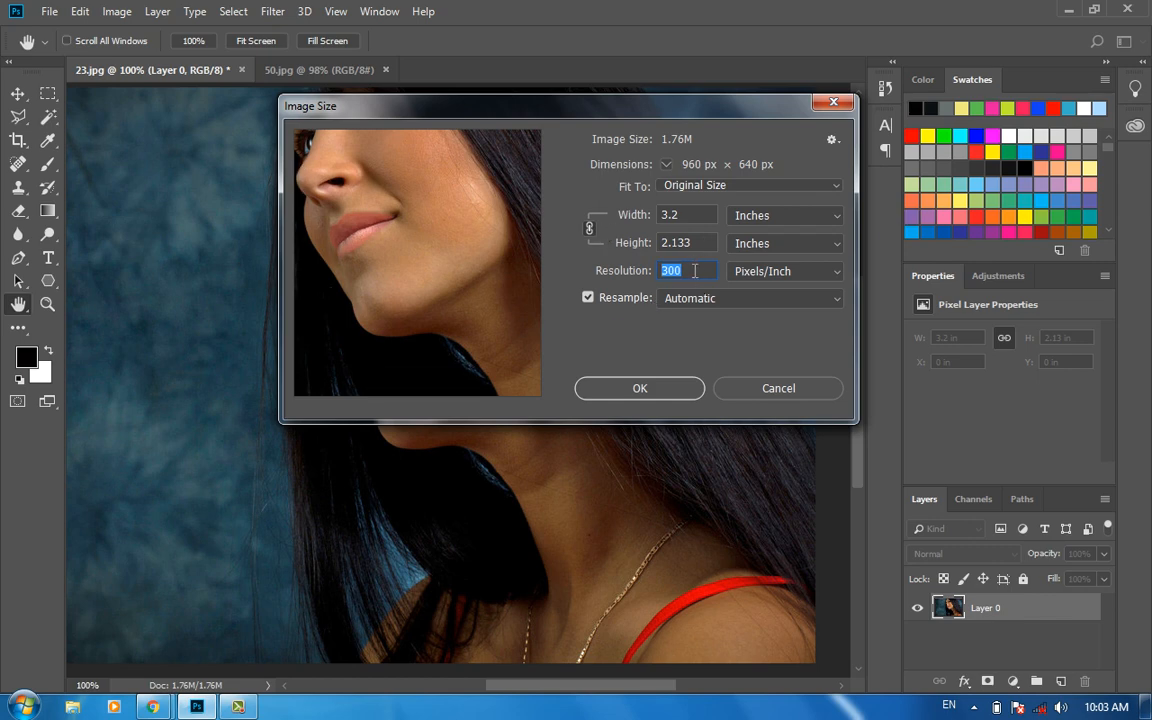
type("350")
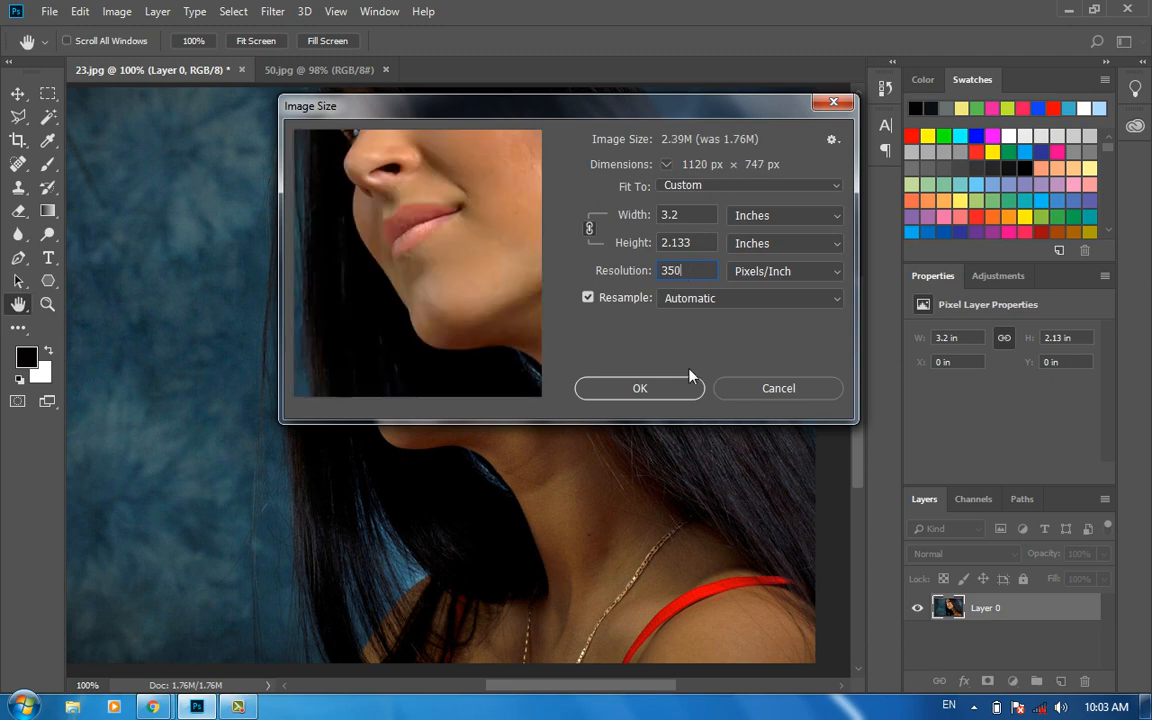
left_click(676, 390)
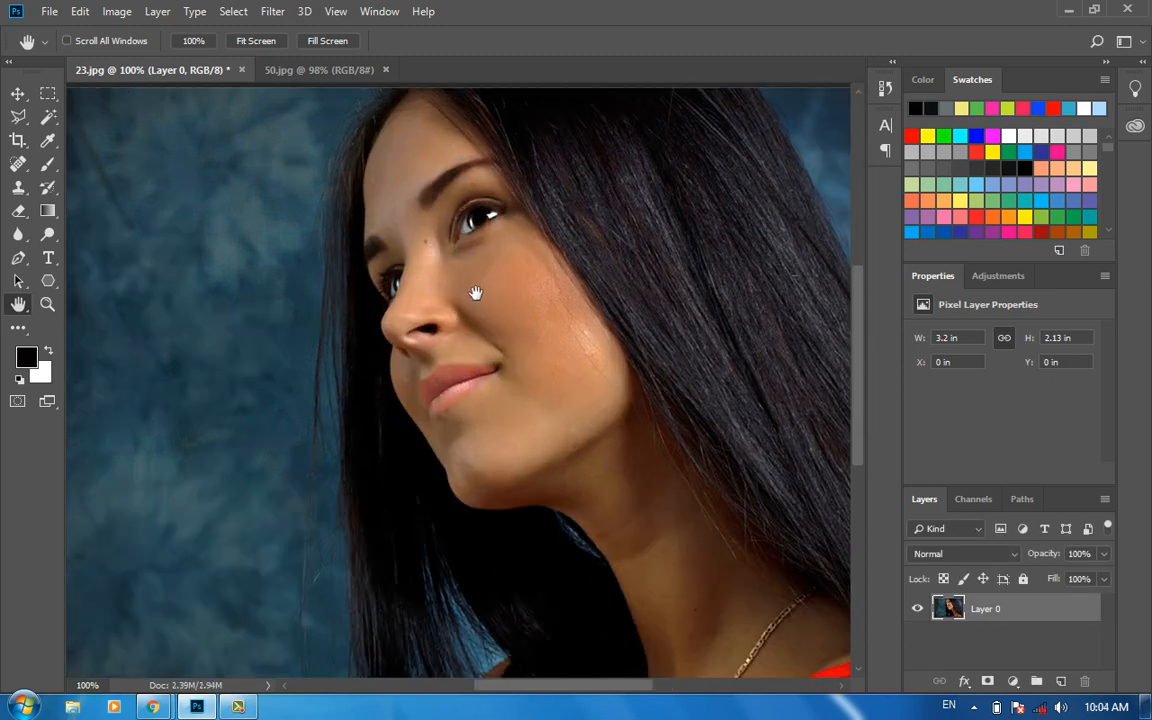
Review the resampled portrait's image size settings and close them without making changes.
left_click_drag(476, 293, 341, 194)
left_click(117, 11)
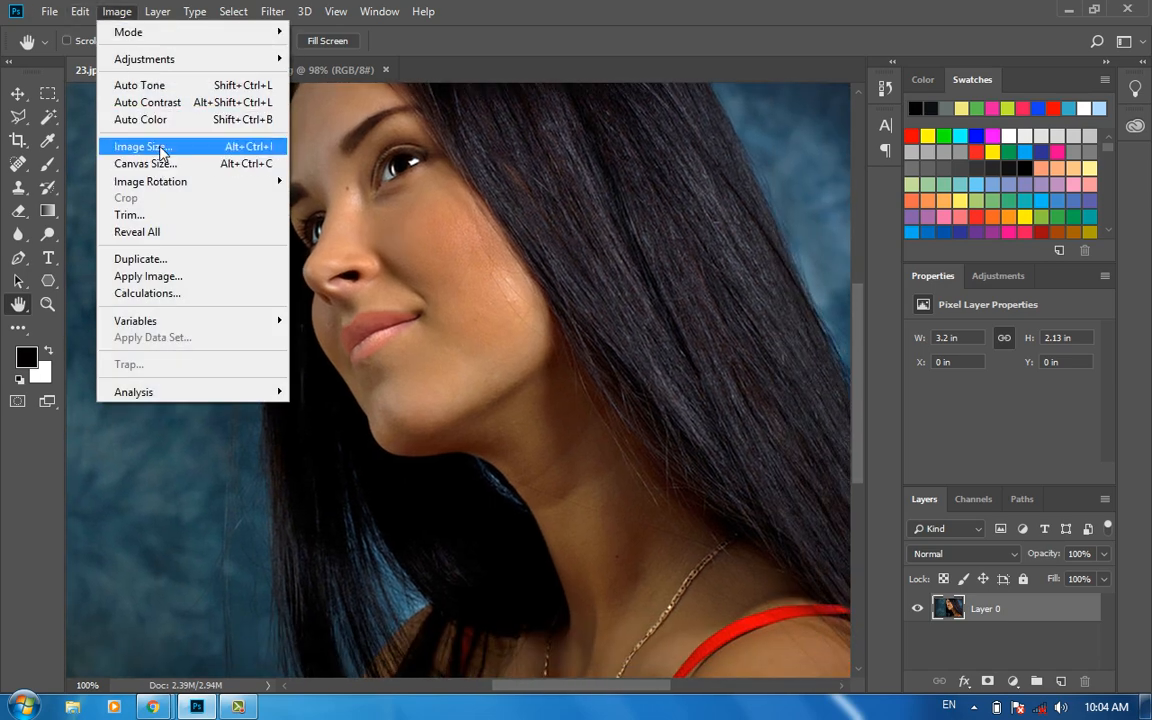
left_click(160, 150)
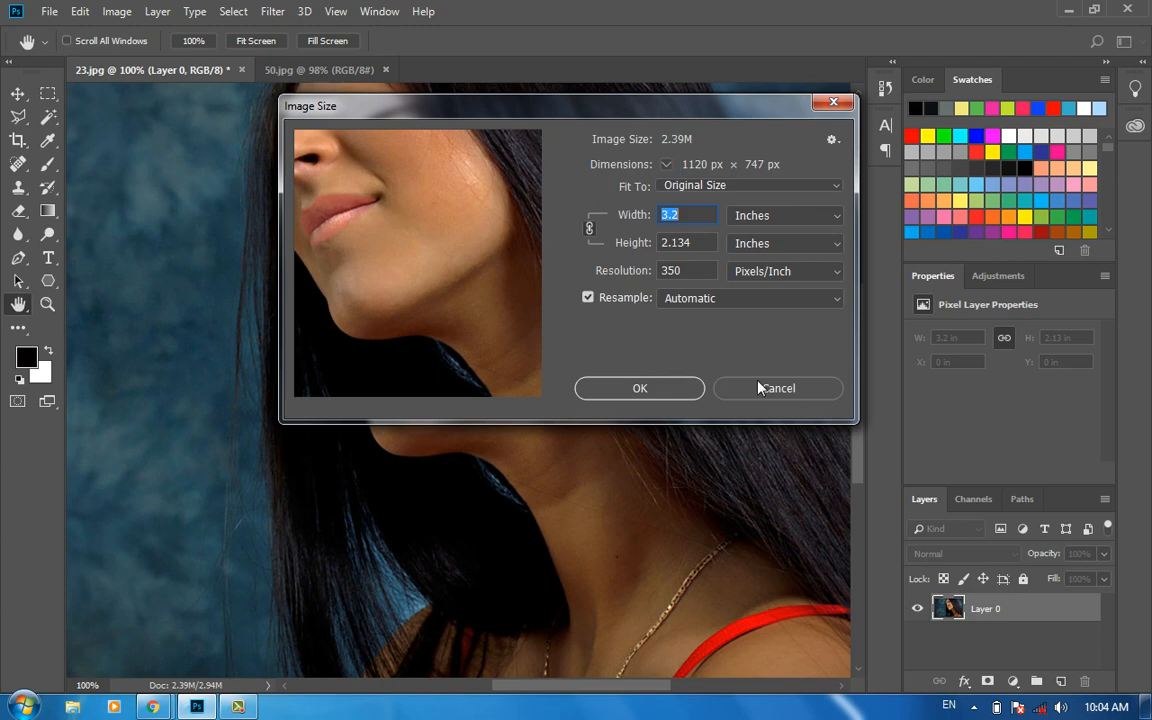
left_click(722, 387)
left_click(117, 11)
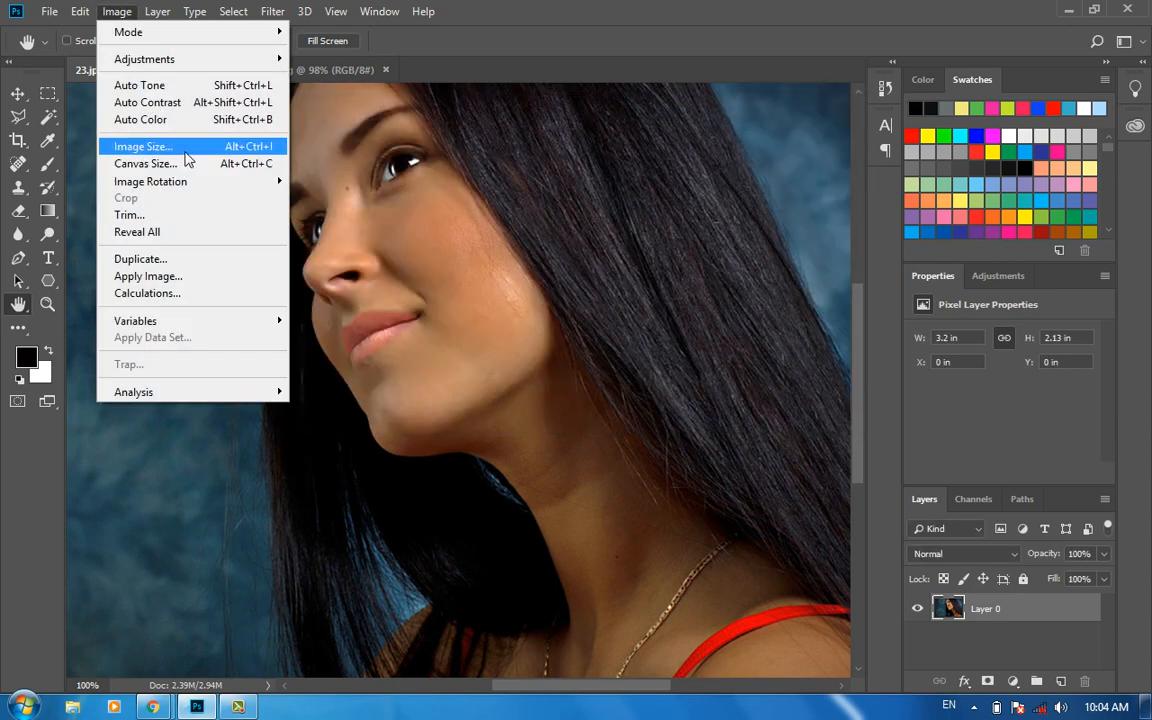
mouse_move(205, 187)
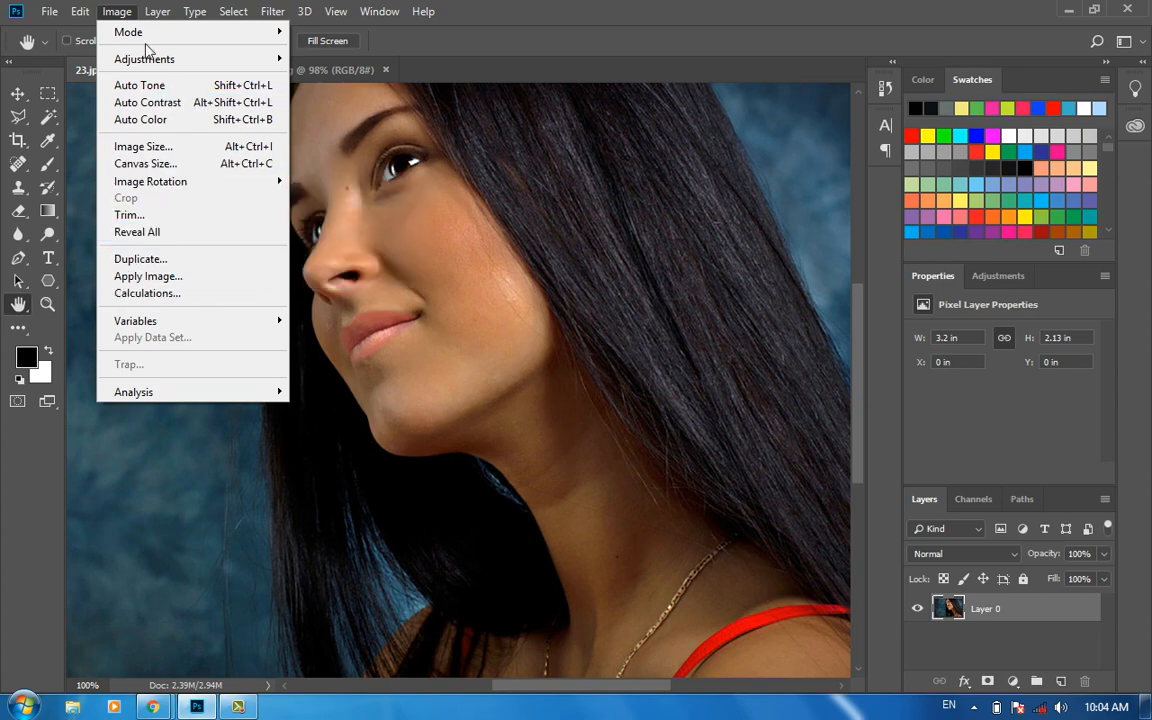
mouse_move(89, 14)
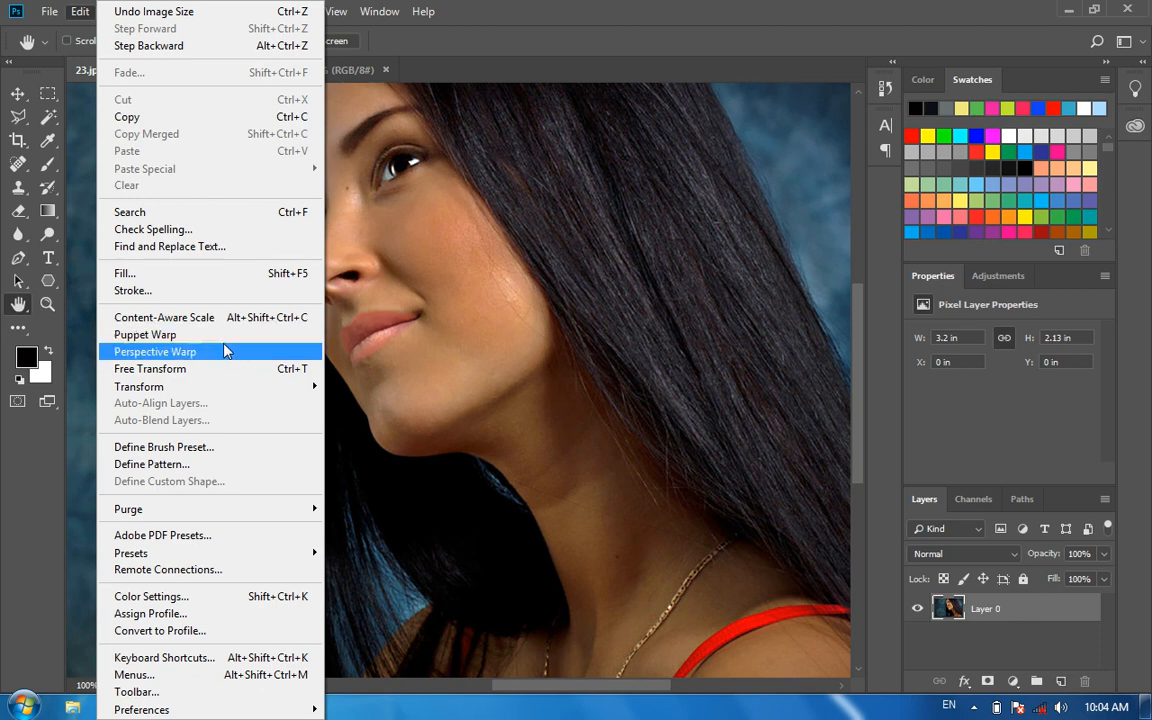
left_click(410, 56)
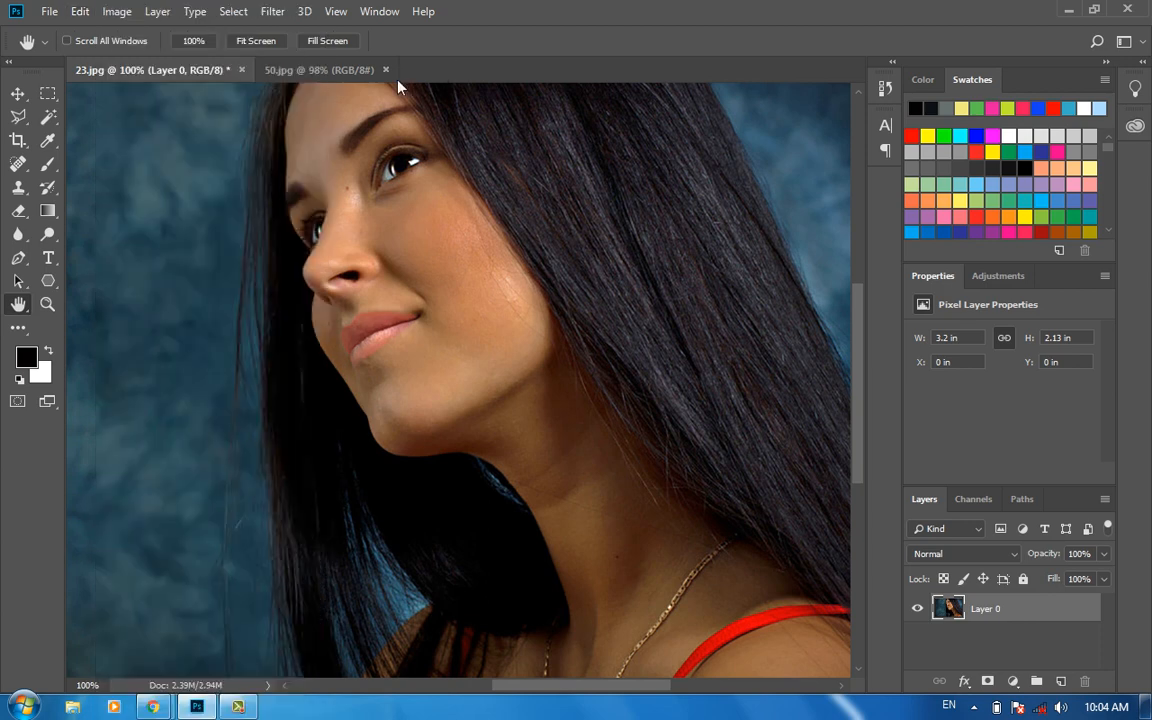
Switch to the mannequin image 50.jpg and unlock its Background layer into an editable layer.
left_click(318, 69)
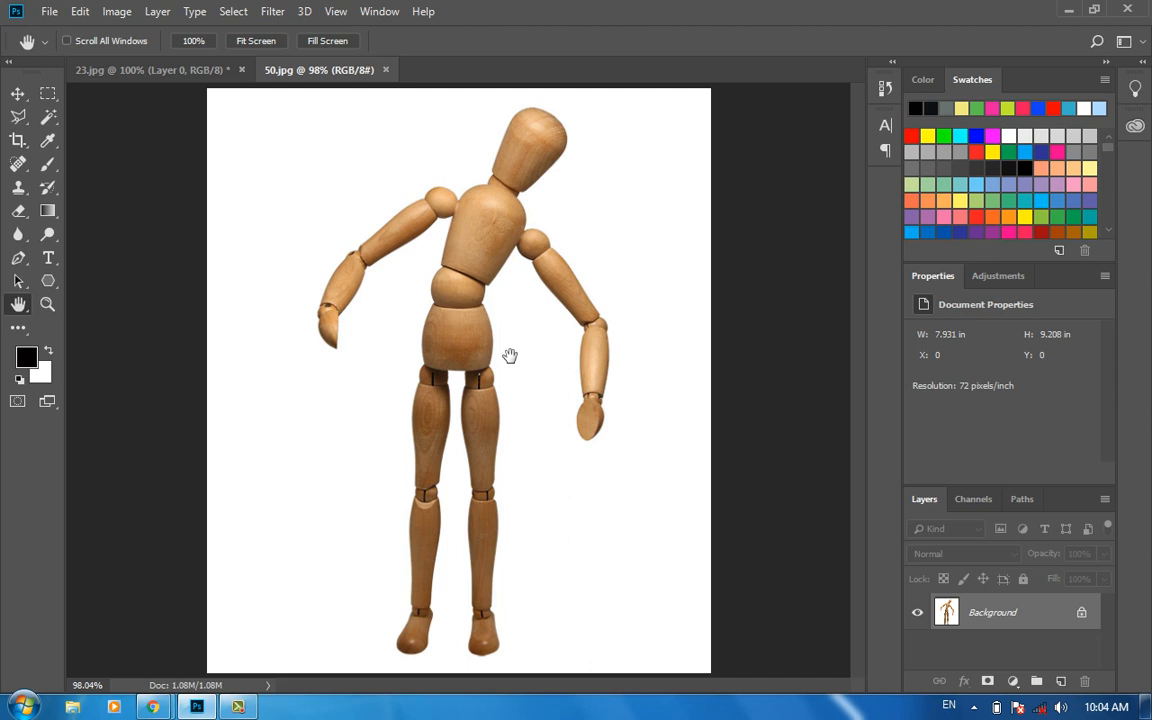
left_click(82, 14)
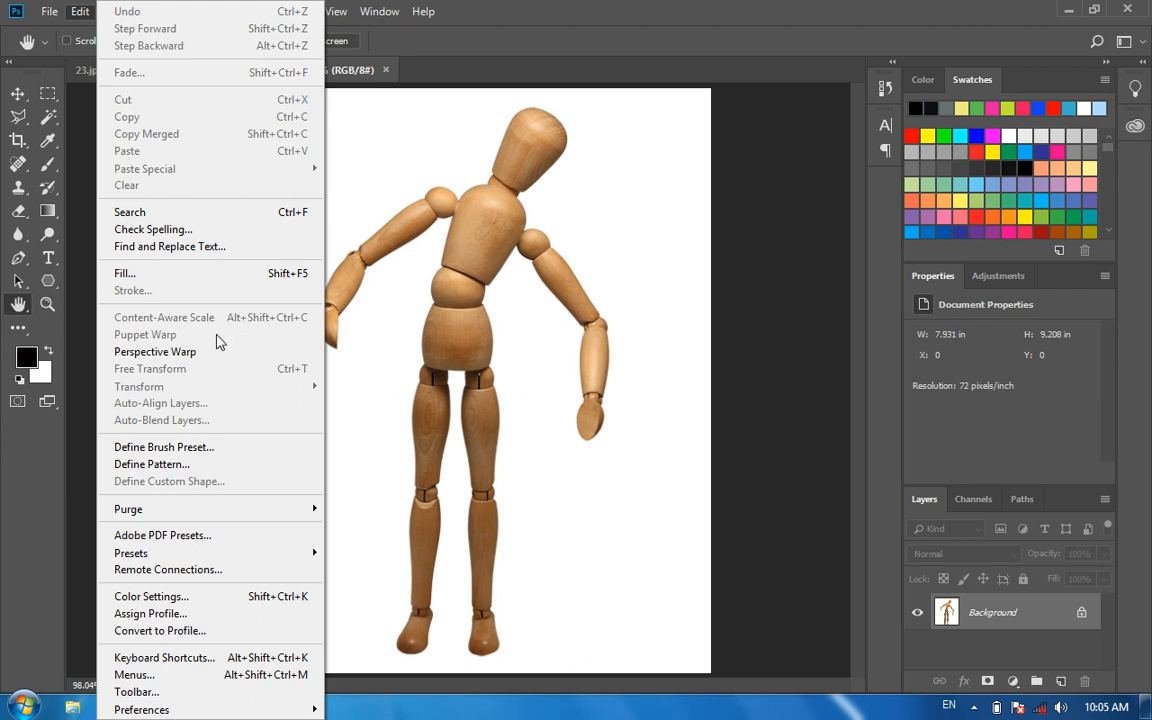
left_click(649, 5)
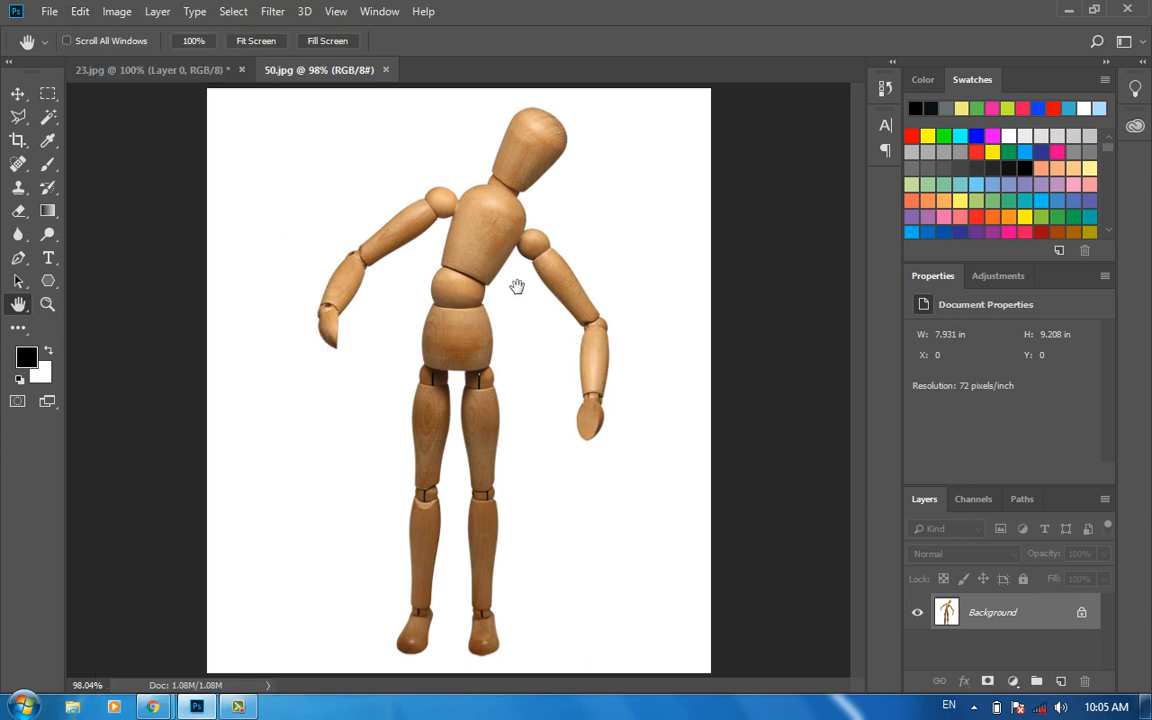
left_click(1083, 615)
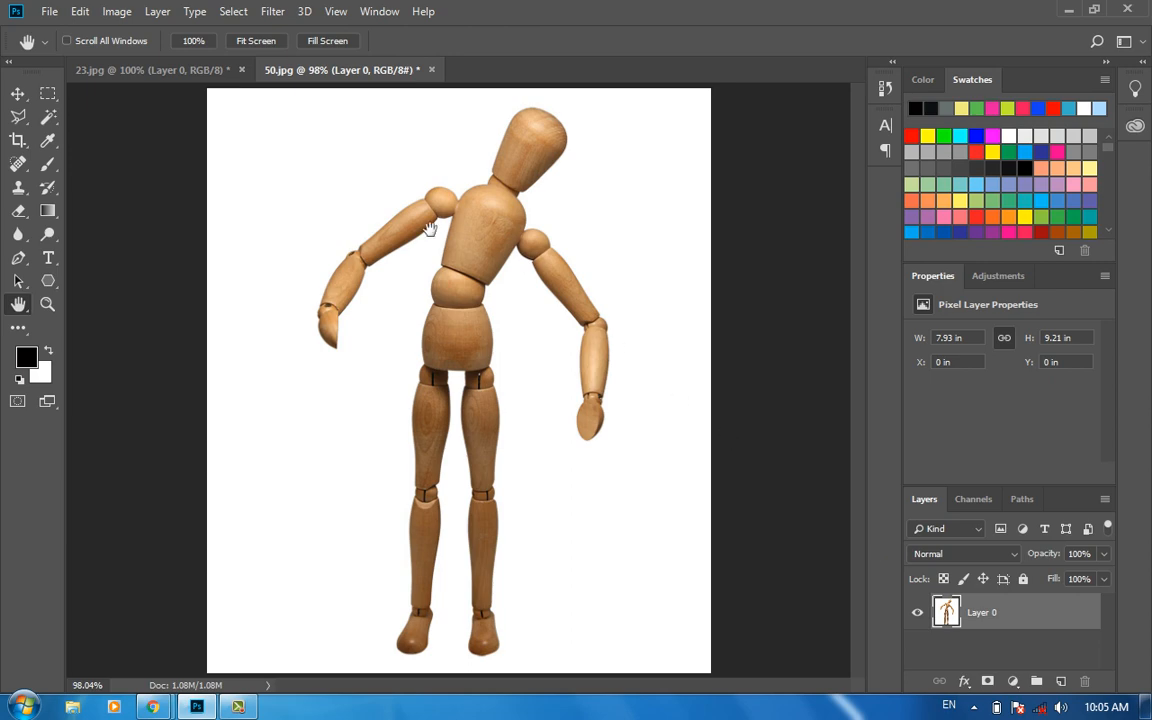
Select the white area around the mannequin with the Magic Wand at tolerance 32, delete it and deselect.
key("w")
left_click(336, 194)
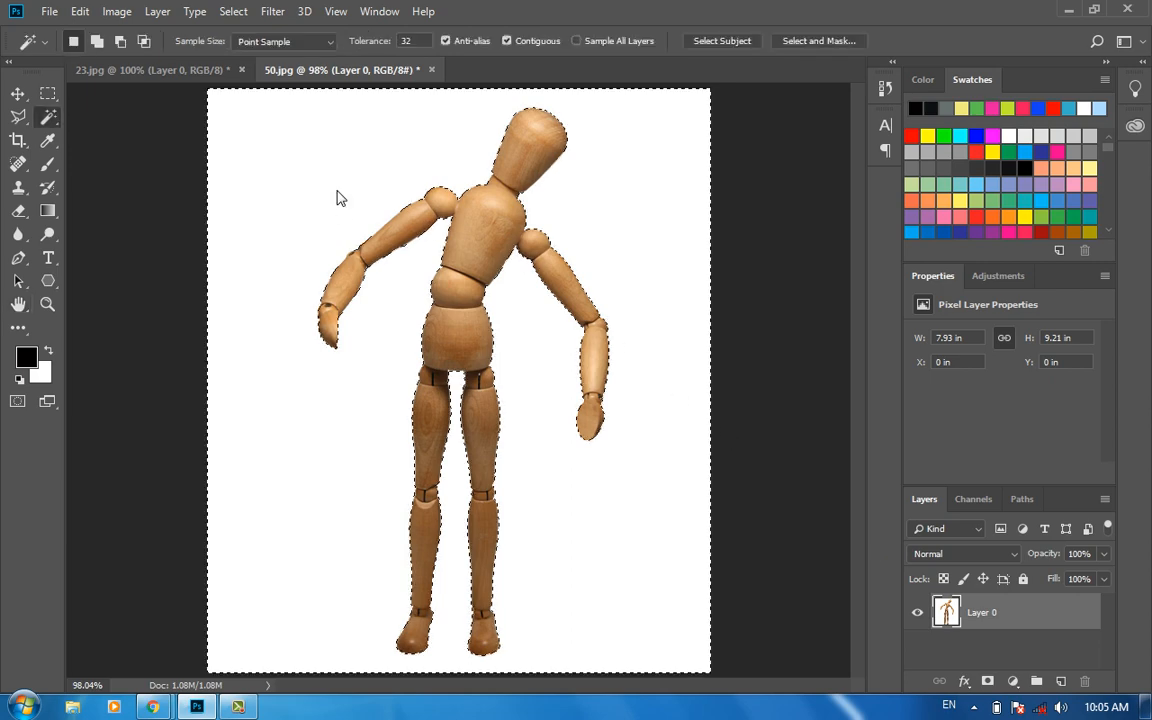
key("Delete")
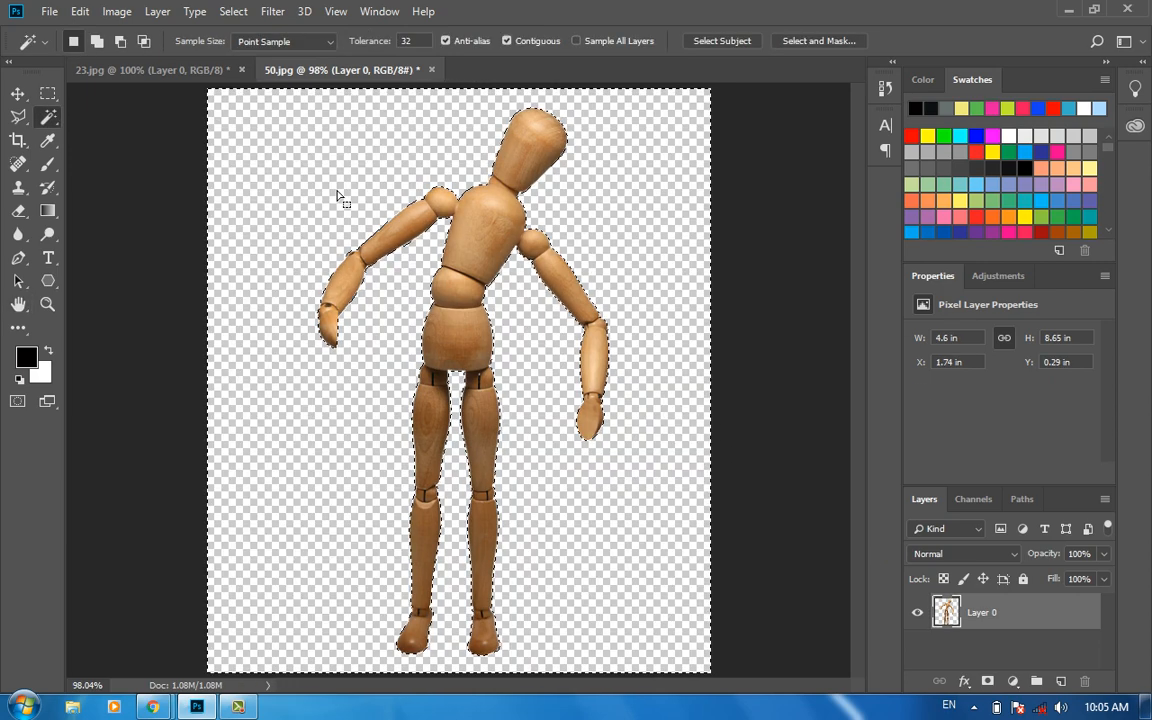
key("ctrl+d")
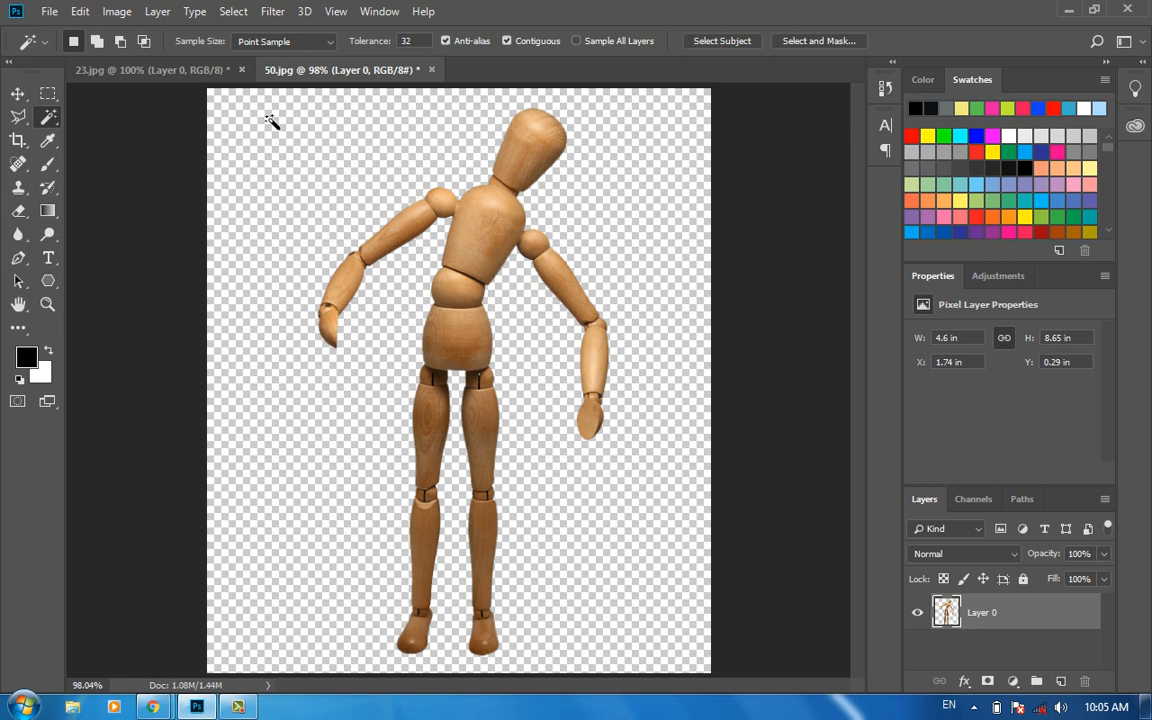
Start a Puppet Warp on the mannequin layer and pin the neck and both shoulders.
left_click(78, 12)
left_click(160, 335)
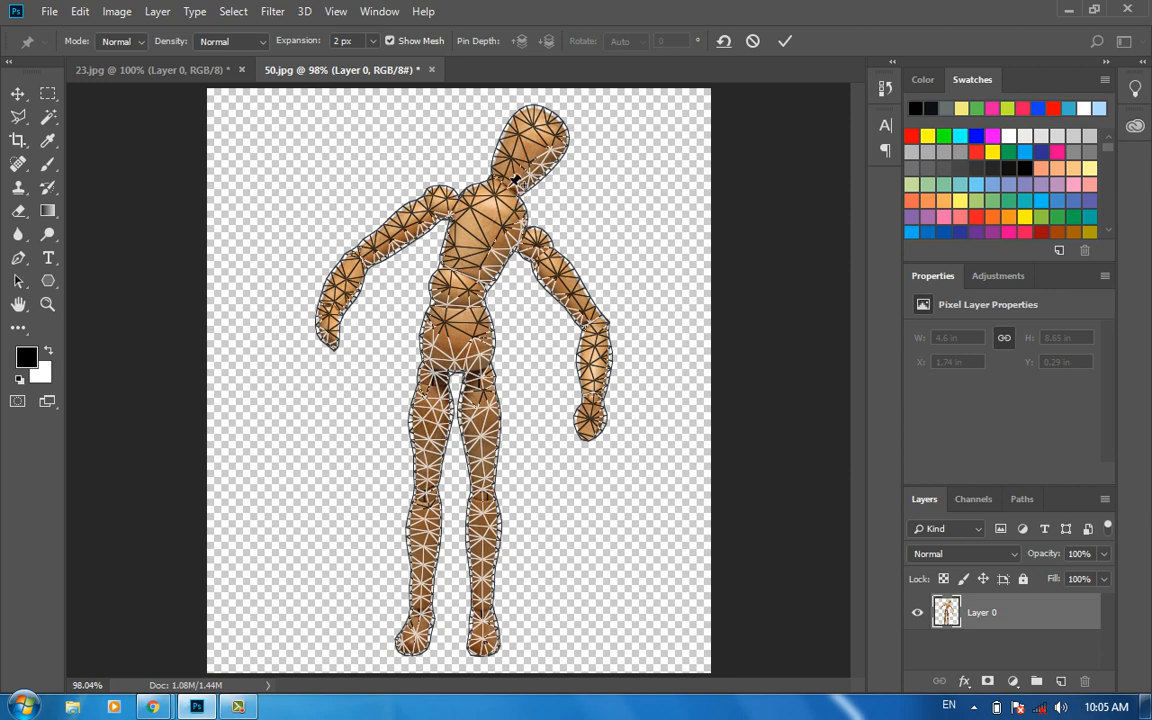
left_click(510, 184)
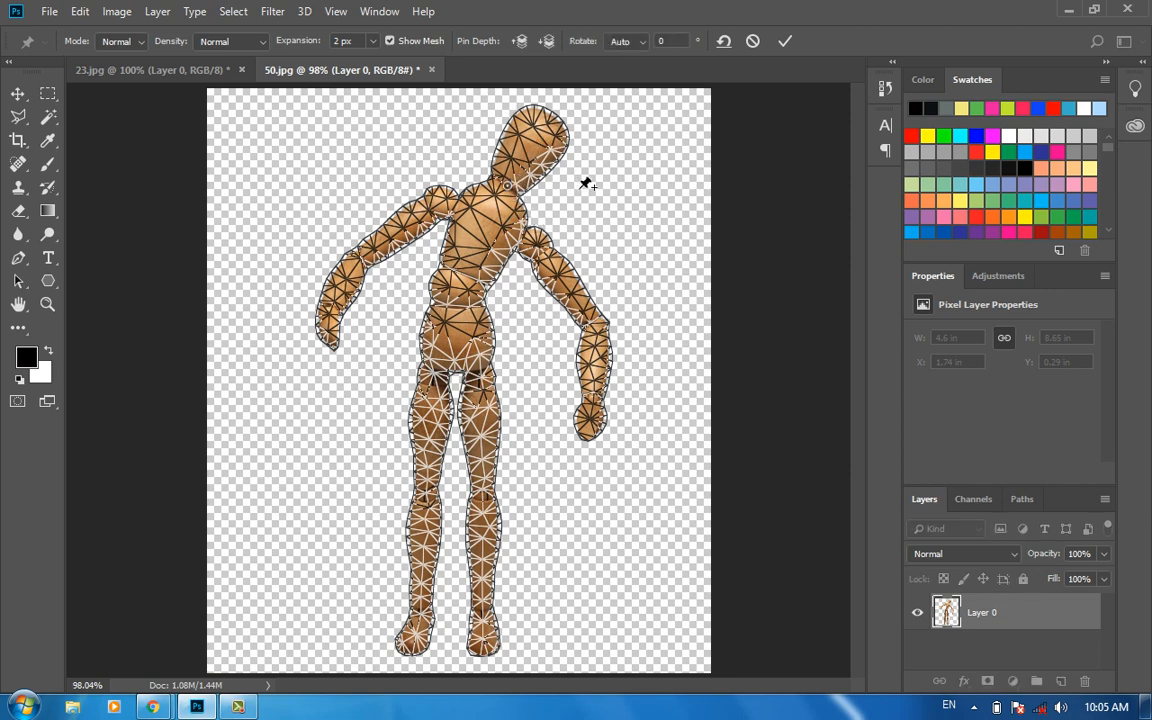
left_click(521, 236)
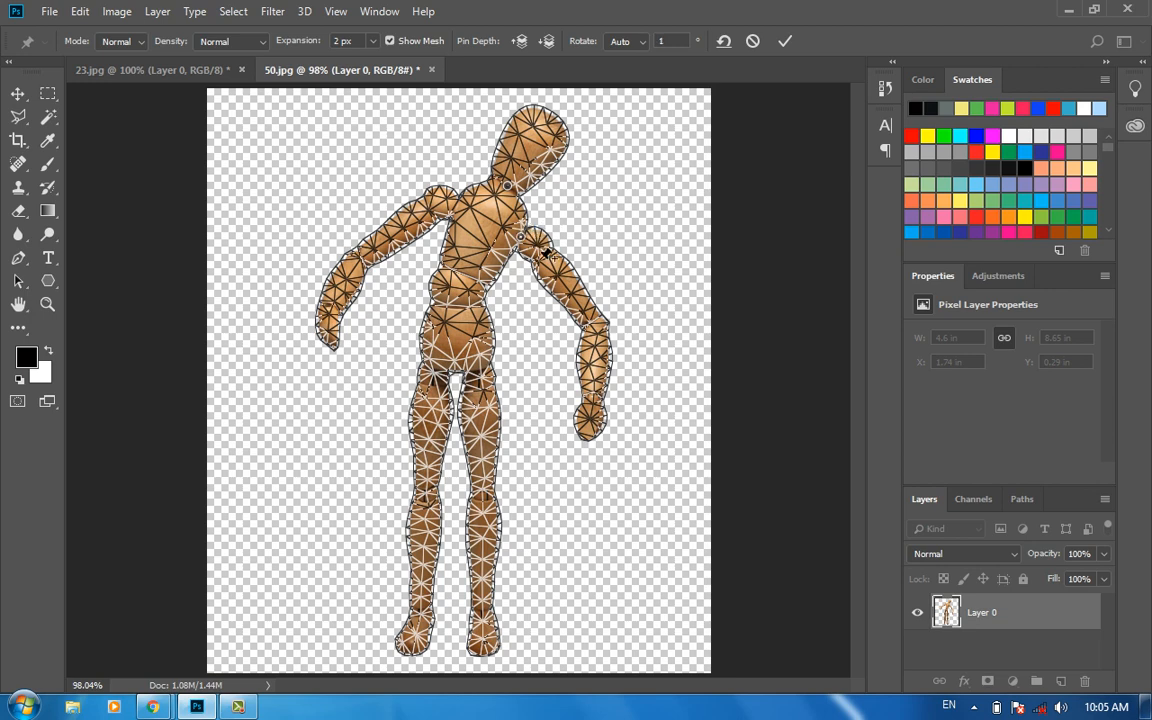
left_click(453, 205)
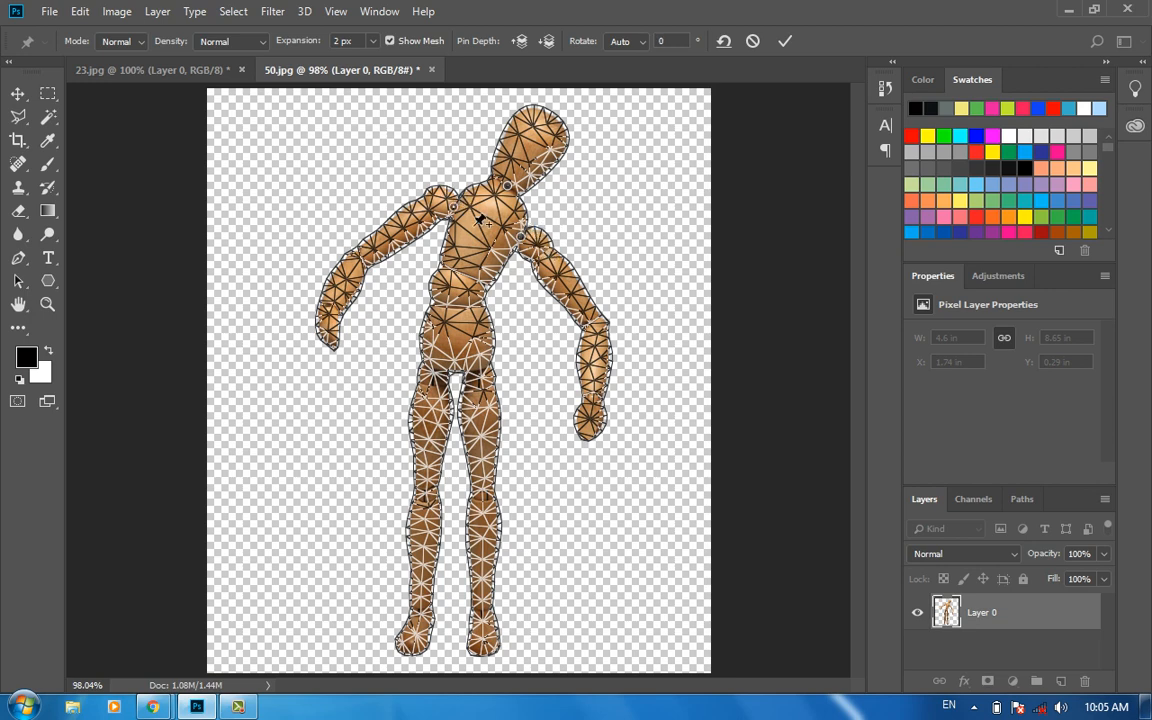
Add Puppet Warp pins at the mannequin's elbows, hips and knees, and at the wrist on the image's right side.
left_click(596, 320)
left_click(594, 395)
left_click(480, 371)
left_click(438, 371)
left_click(484, 495)
left_click(421, 500)
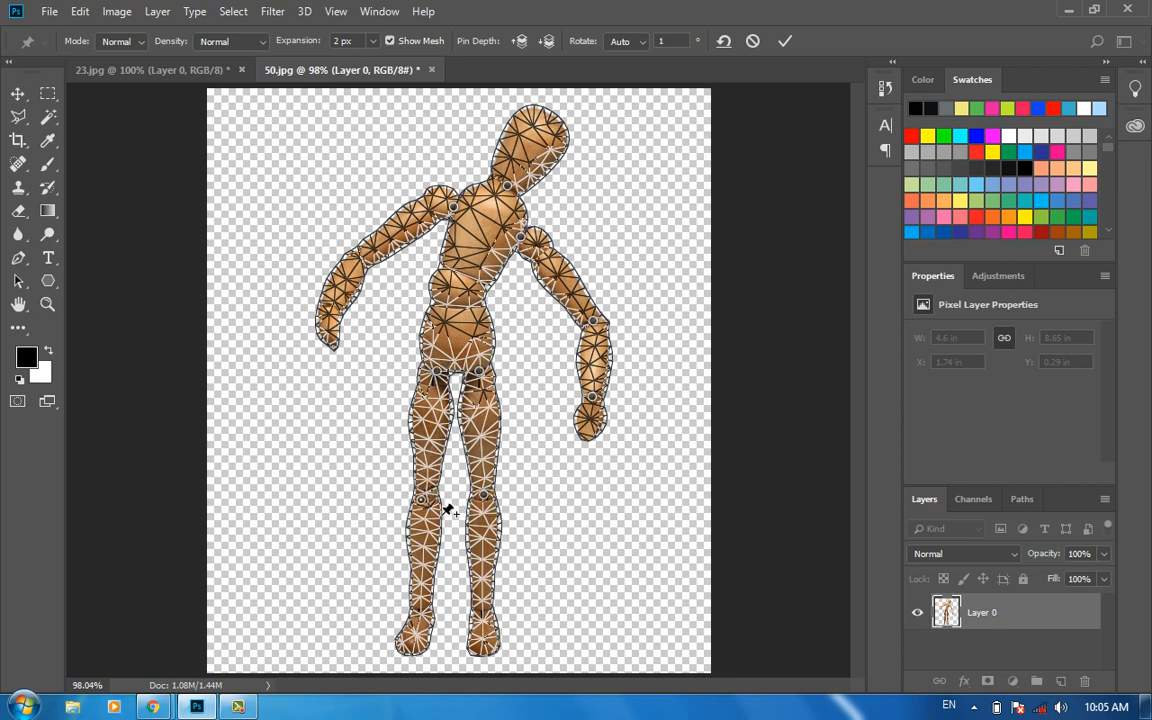
left_click(365, 258)
Shift the neck and shoulder pins slightly and bend the forearm on the image's right side upward at the elbow.
mouse_move(508, 190)
left_mouse_down()
mouse_move(492, 174)
mouse_move(513, 178)
left_mouse_up()
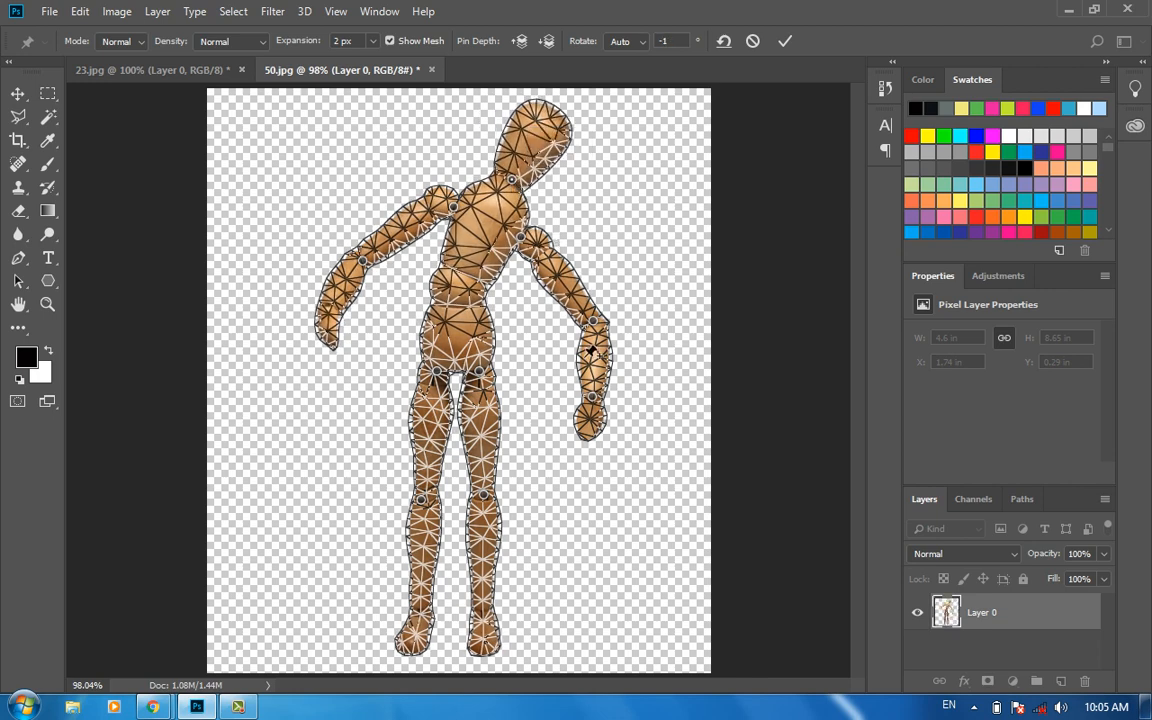
mouse_move(521, 238)
left_mouse_down()
mouse_move(536, 239)
mouse_move(524, 238)
left_mouse_up()
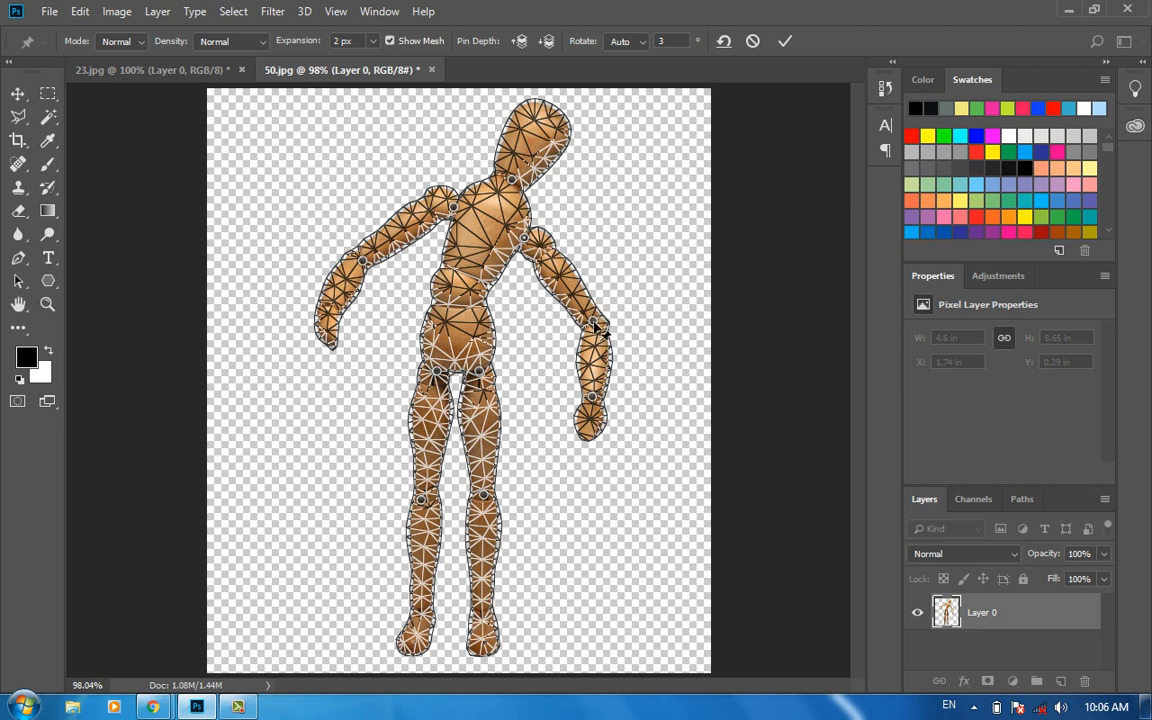
mouse_move(593, 321)
left_mouse_down()
mouse_move(607, 327)
mouse_move(593, 321)
left_mouse_up()
left_click_drag(594, 398, 655, 265)
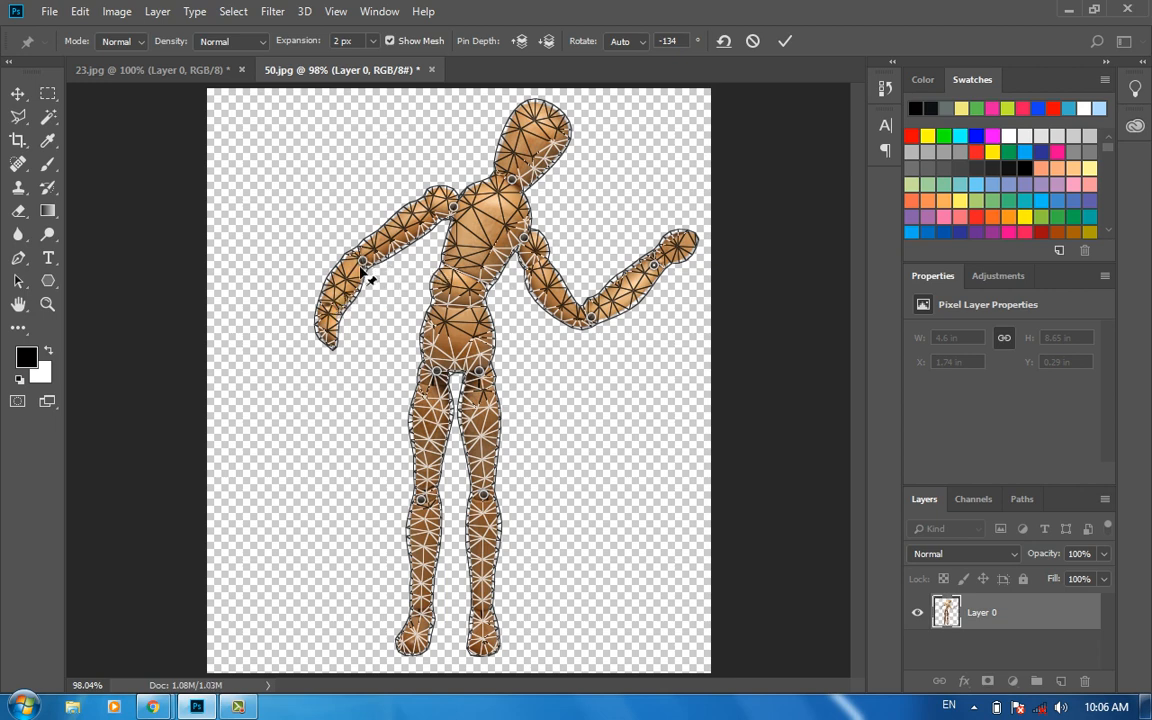
Raise the arm on the image's left side at the elbow and lift its hand with a new wrist pin.
left_click_drag(364, 266, 357, 235)
left_click(304, 280)
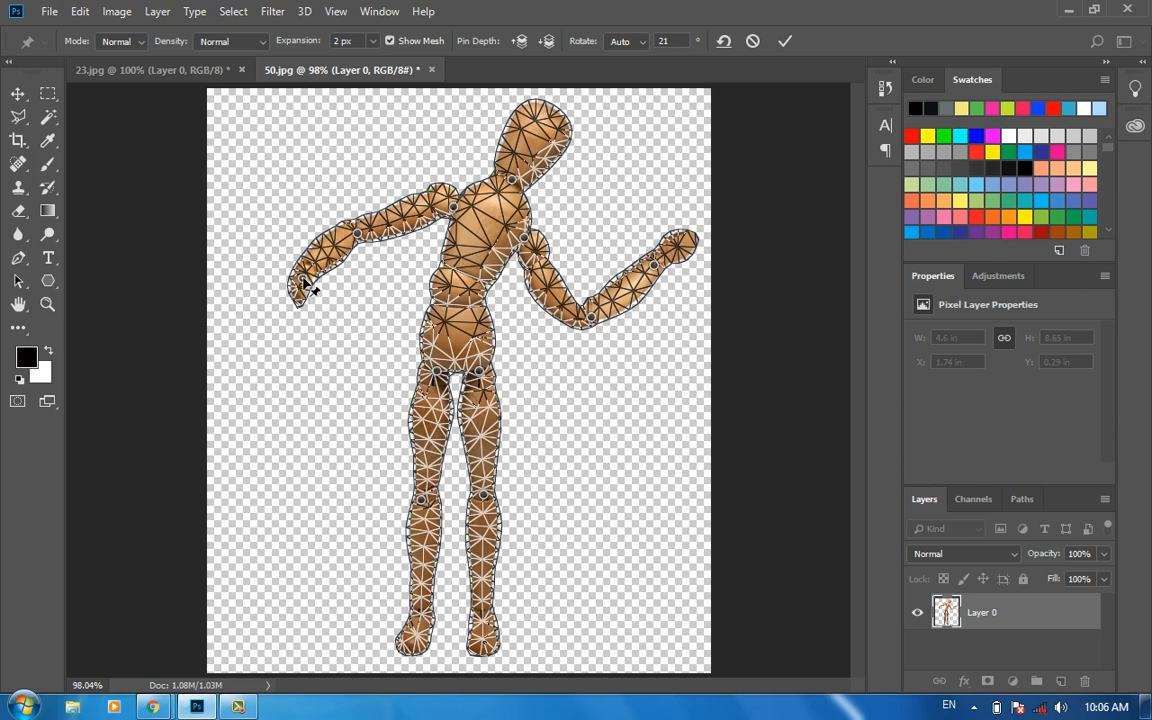
left_click_drag(304, 282, 287, 206)
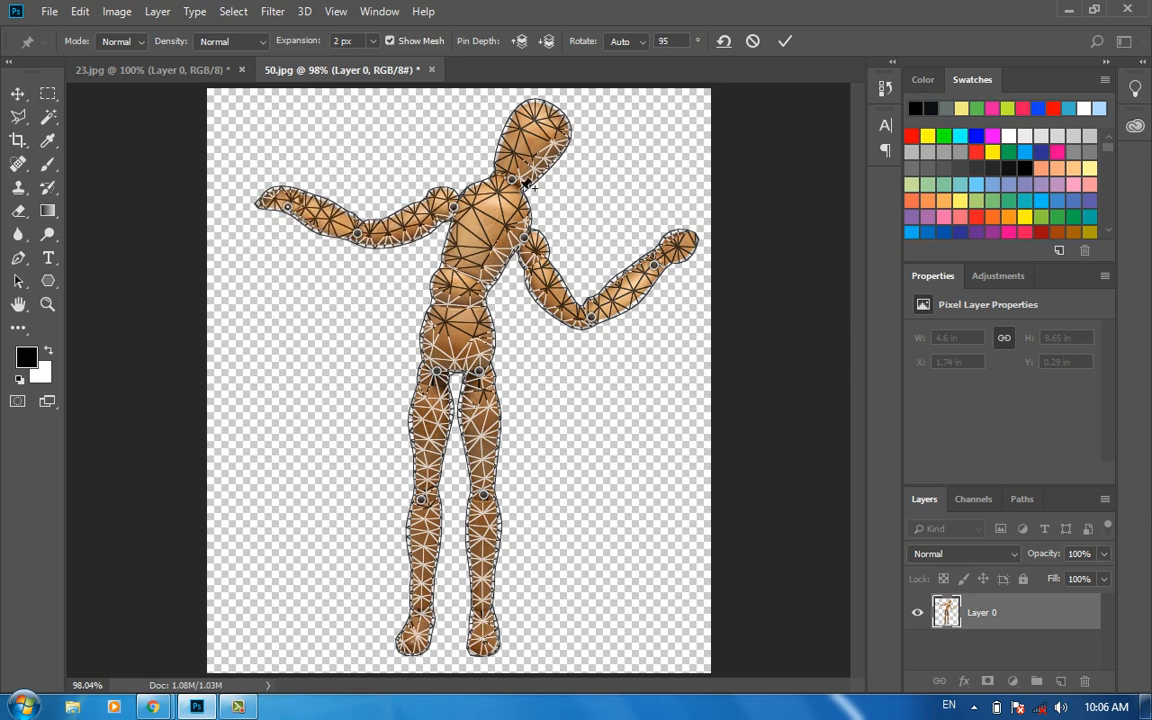
Straighten the mannequin's head with the neck pin and pull the shoulder on the image's left side outward.
left_click_drag(512, 179, 488, 170)
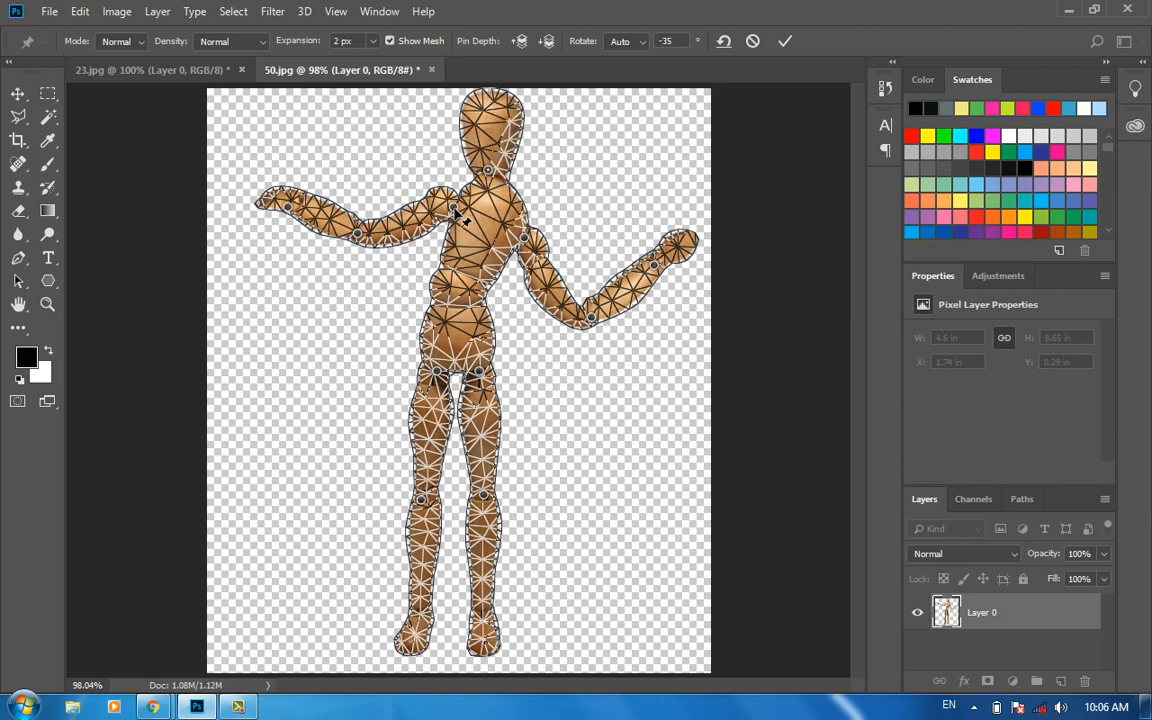
left_click_drag(457, 214, 440, 209)
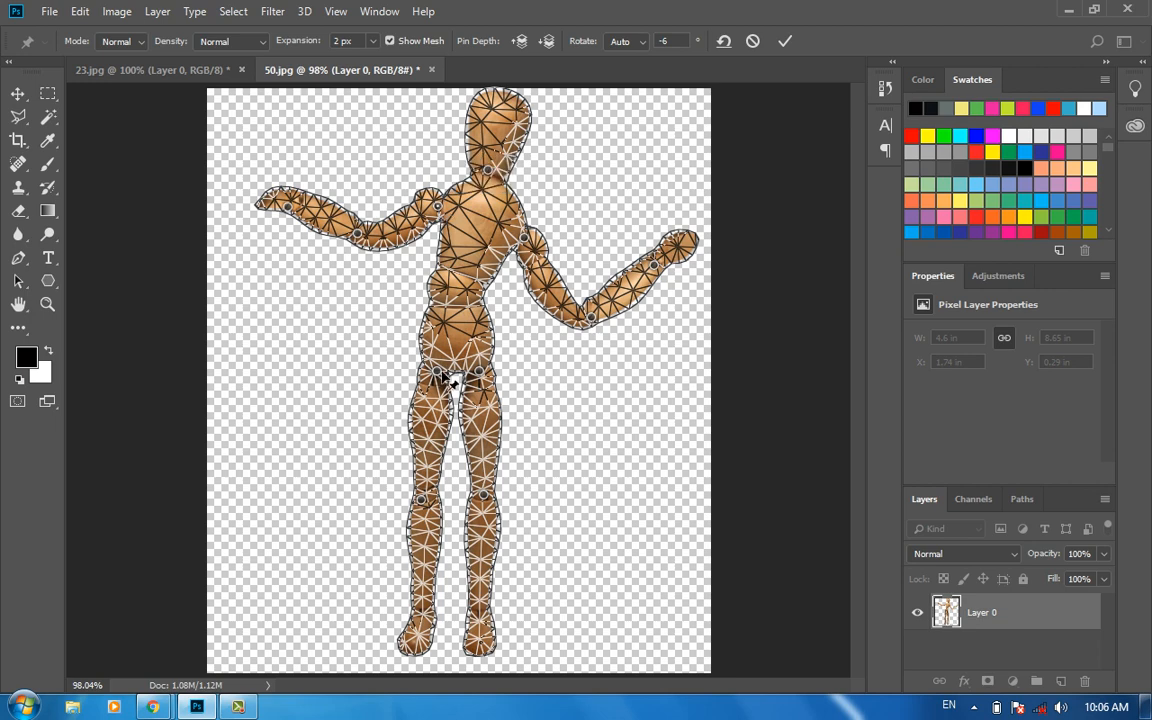
Pin the ankle on the image's left side, swing that lower leg outward and finish the Puppet Warp.
left_click(416, 611)
left_click_drag(416, 610, 366, 587)
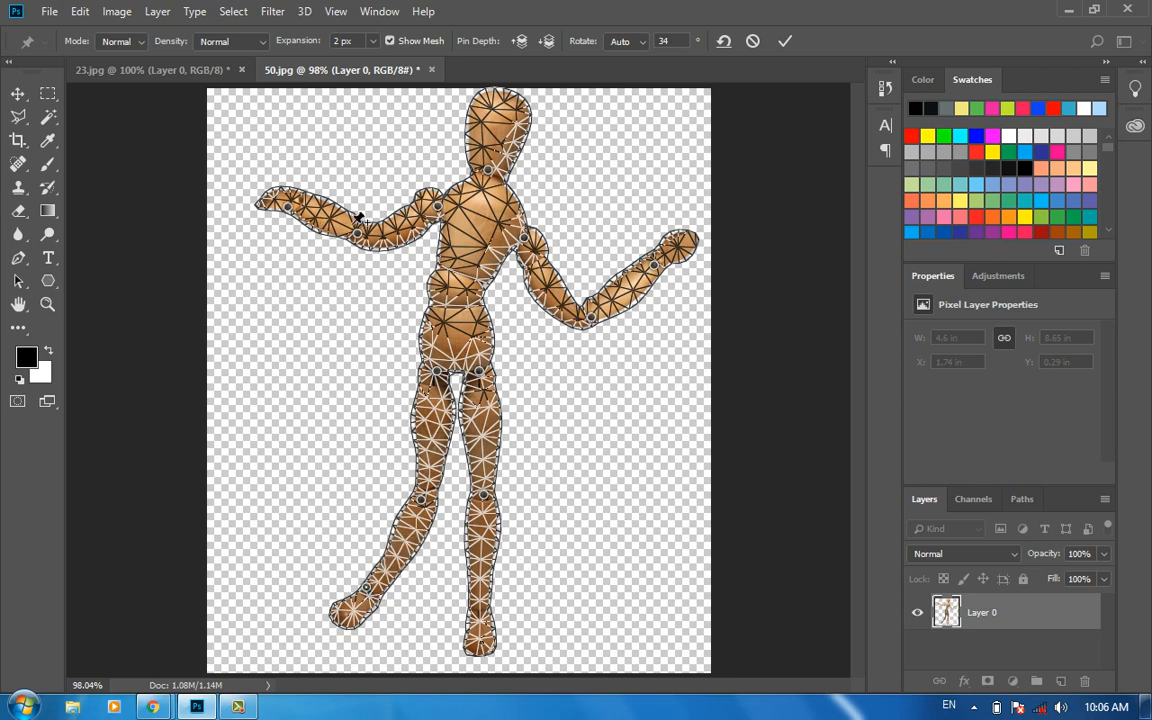
left_click(755, 45)
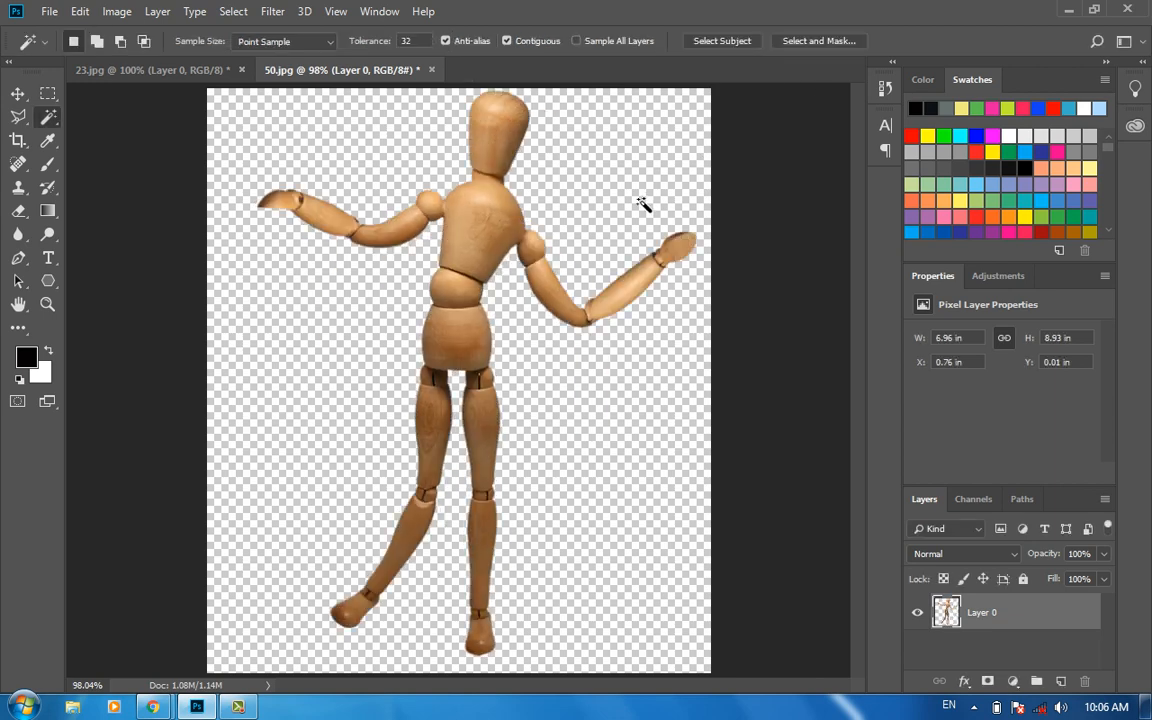
Undo the Puppet Warp on the mannequin, toggling it to compare the poses.
key("ctrl+z")
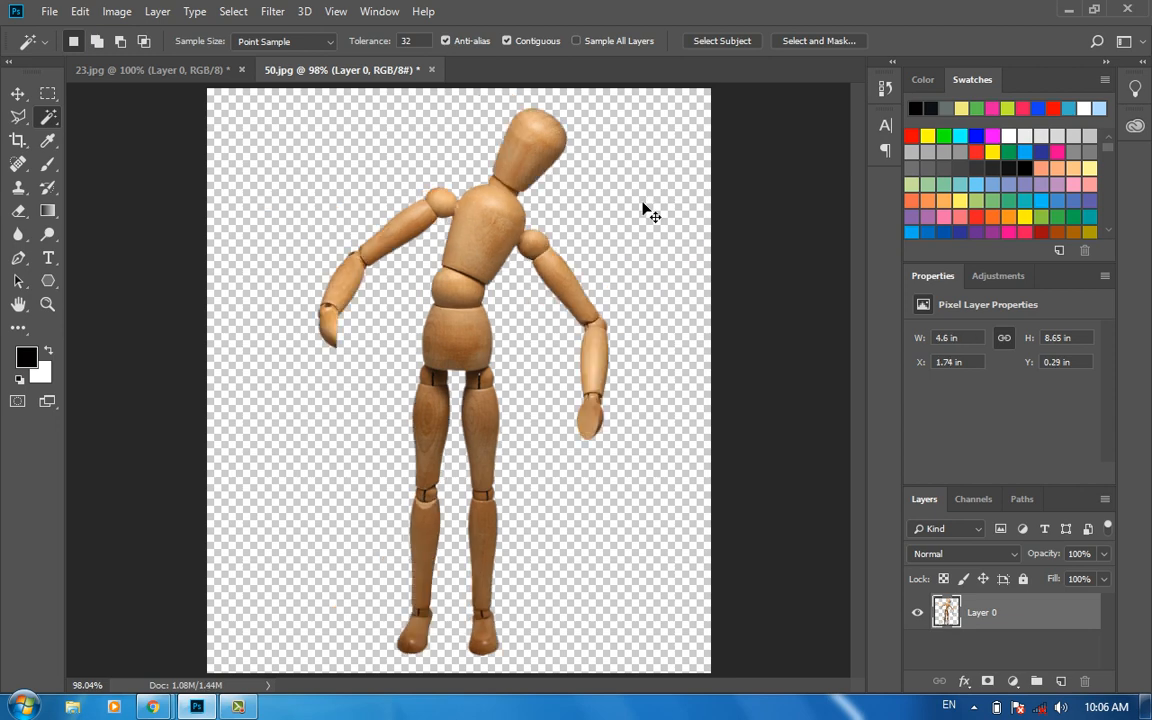
key("ctrl+z")
key("ctrl+z")
Open the cathedral photo 36.jpg.
left_click(80, 11)
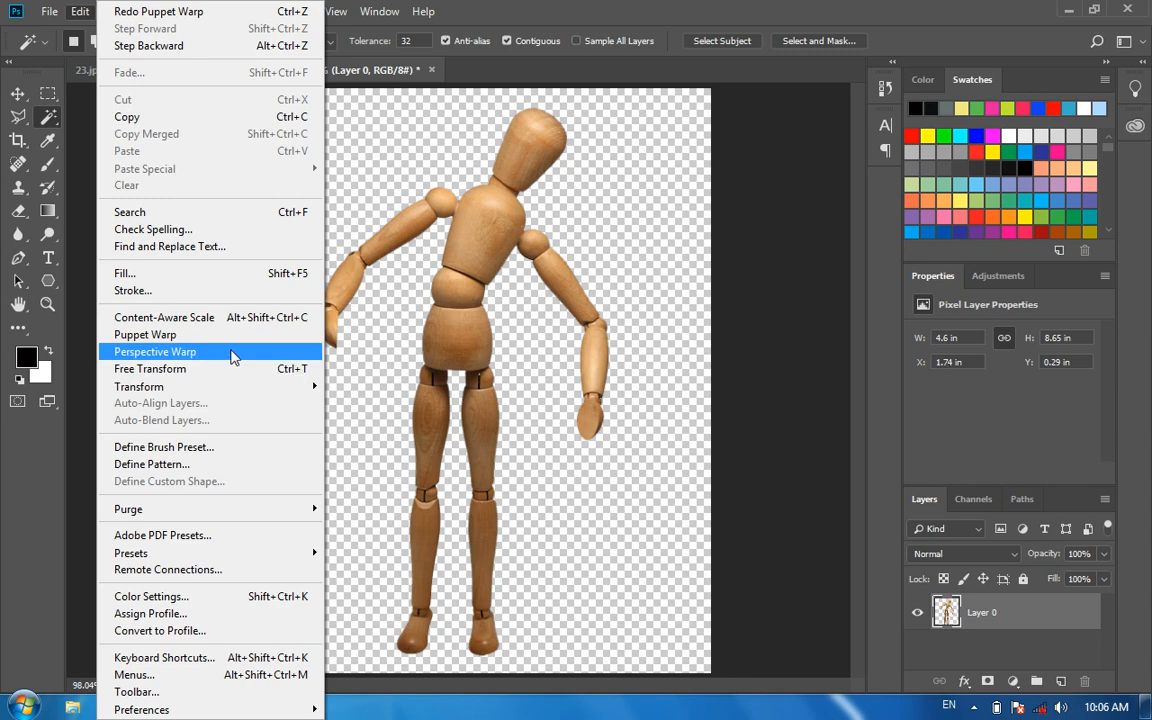
mouse_move(52, 8)
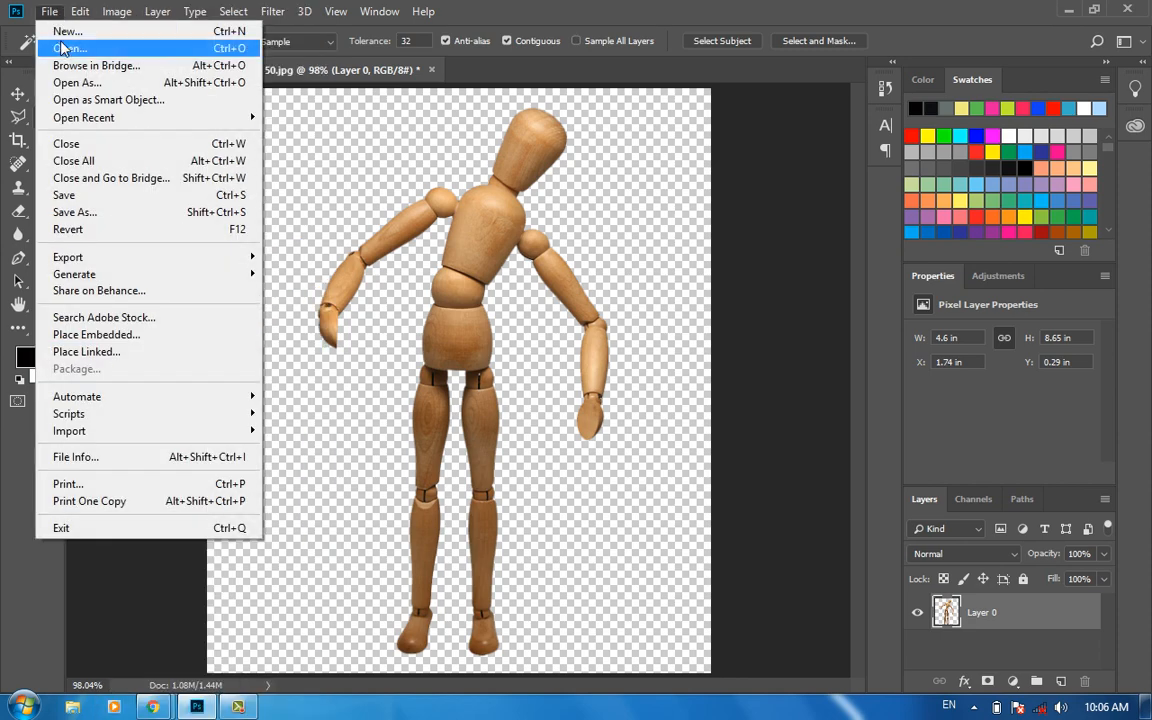
left_click(55, 46)
left_click_drag(849, 139, 858, 277)
double_click(218, 246)
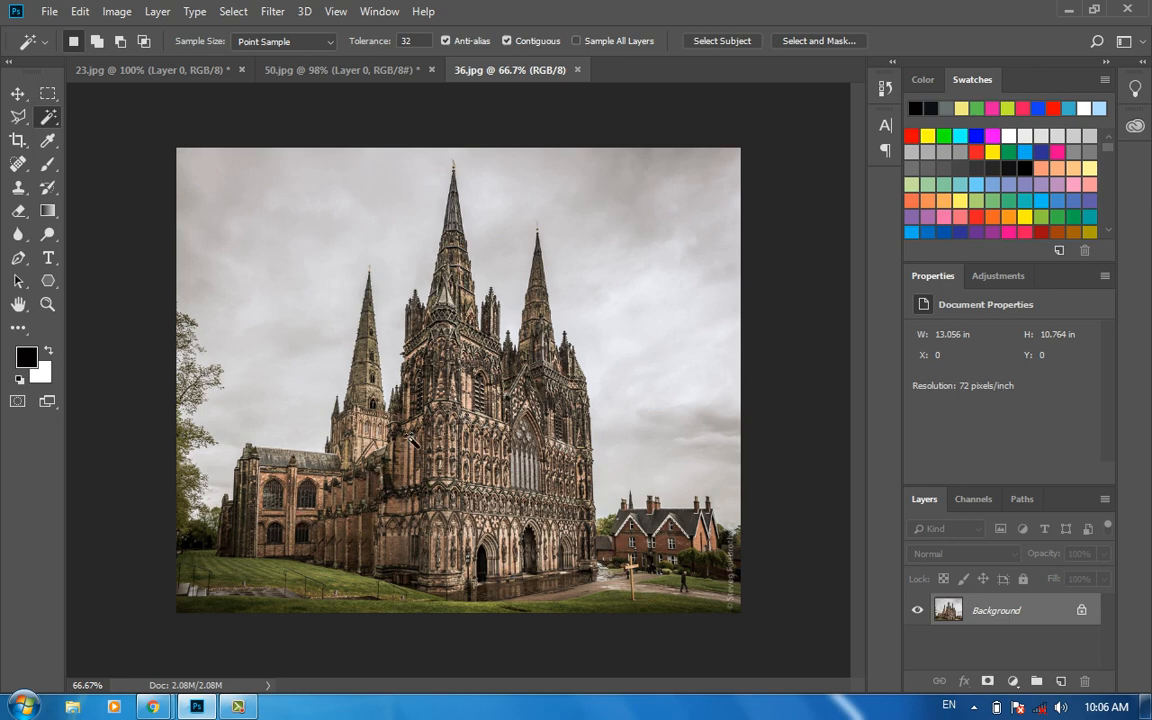
Start Perspective Warp and lay a quad over the cathedral's side wing, raising its inner upper corner to the central spire's tip.
left_click(80, 11)
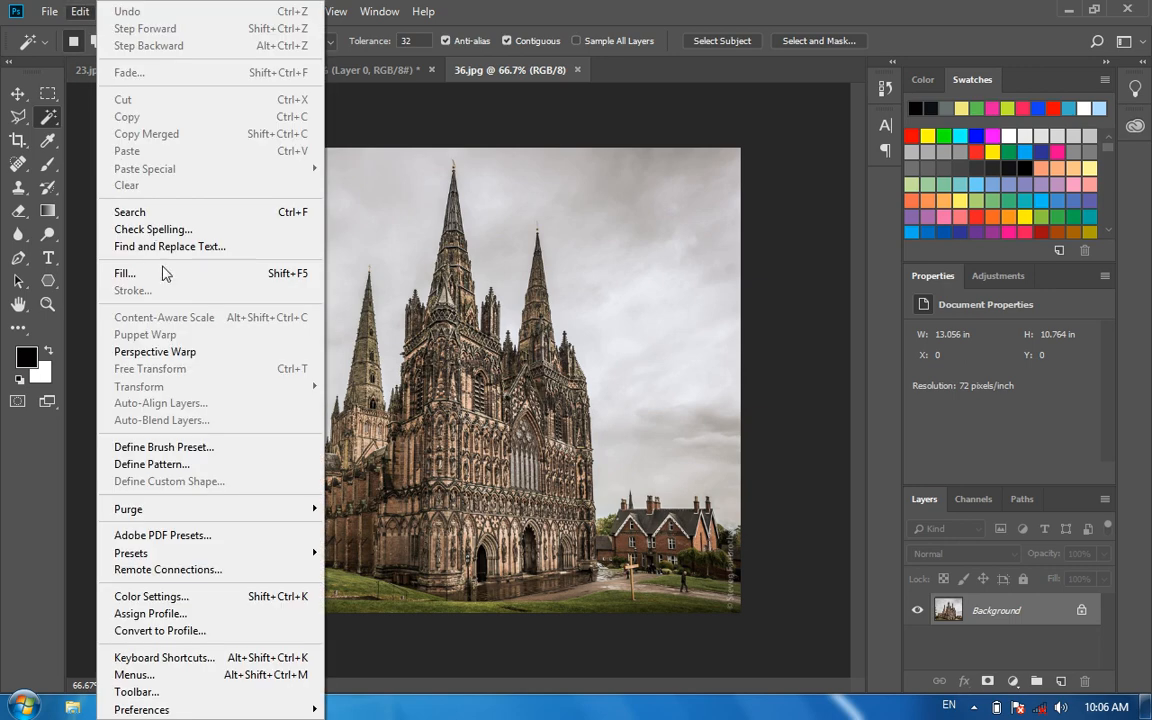
left_click(178, 319)
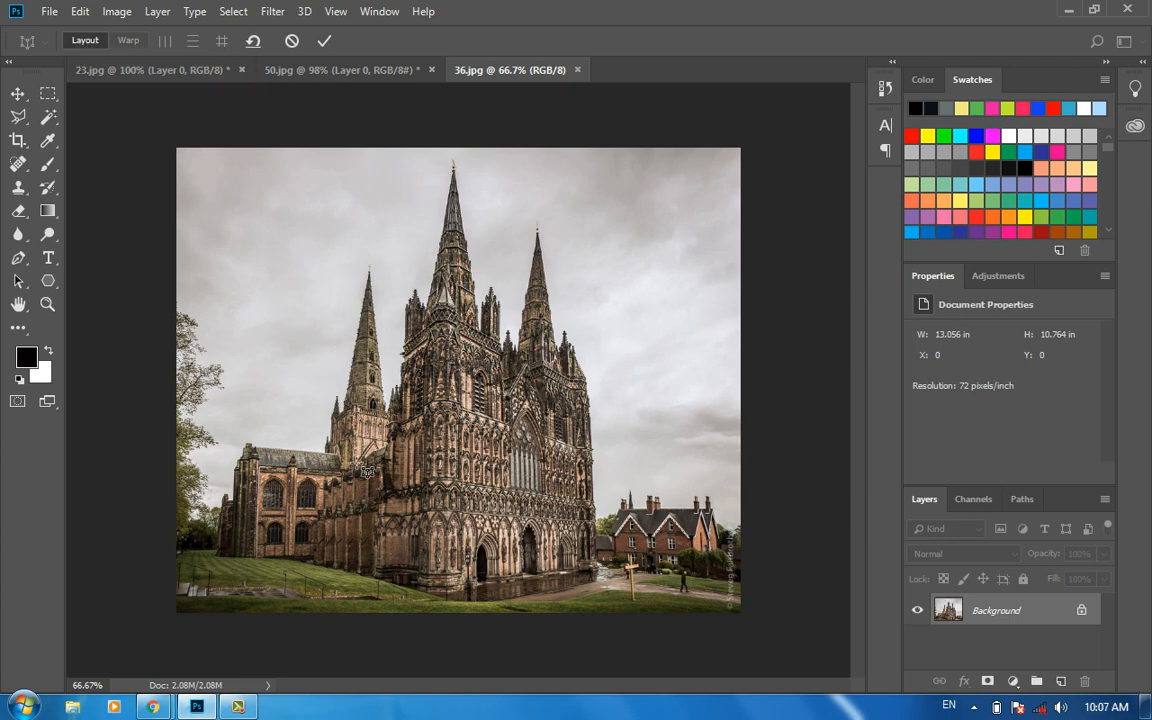
left_click_drag(215, 388, 424, 578)
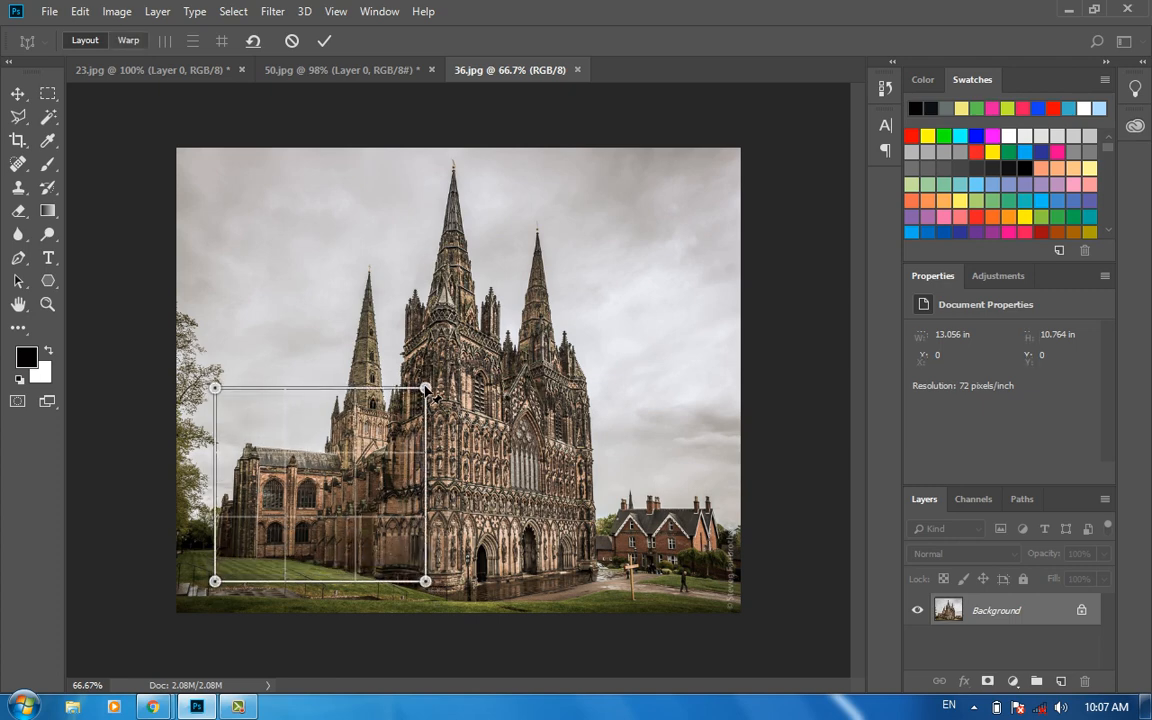
left_click_drag(423, 388, 431, 298)
left_click_drag(217, 390, 216, 483)
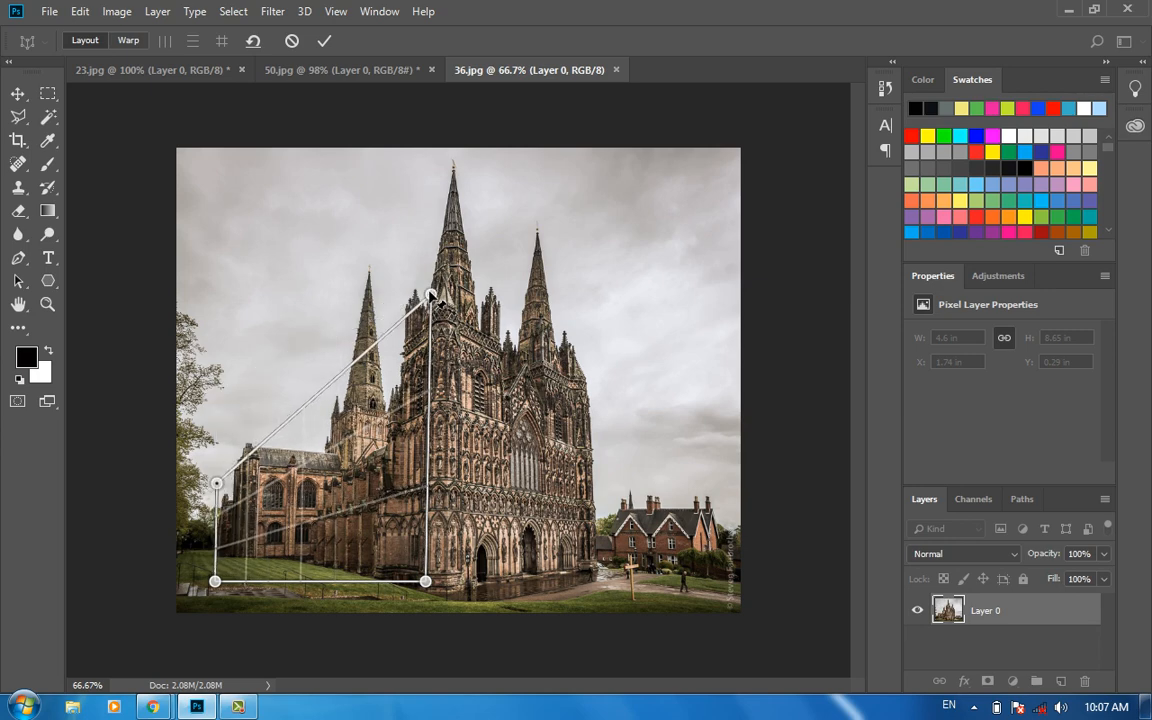
left_click_drag(430, 295, 455, 163)
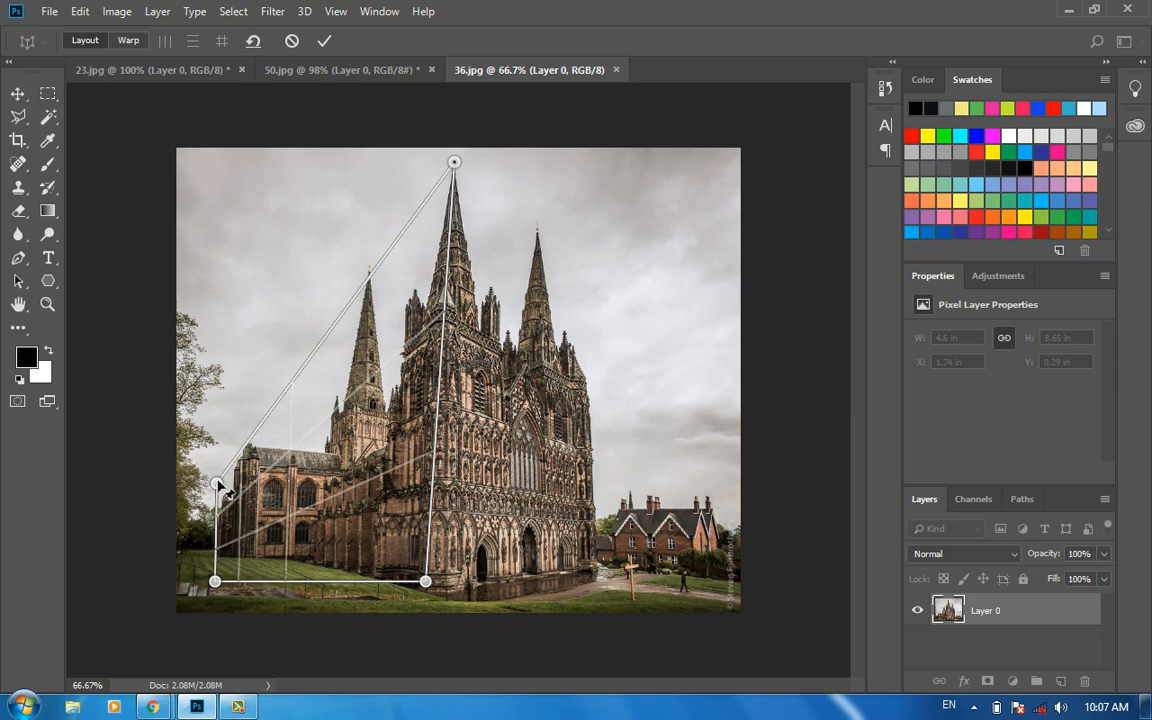
Fit the quad's remaining corners around the side wing, with its base following the ground line and its outer edge nearly vertical.
left_click_drag(217, 484, 238, 211)
left_click_drag(215, 581, 210, 551)
left_click_drag(427, 585, 444, 597)
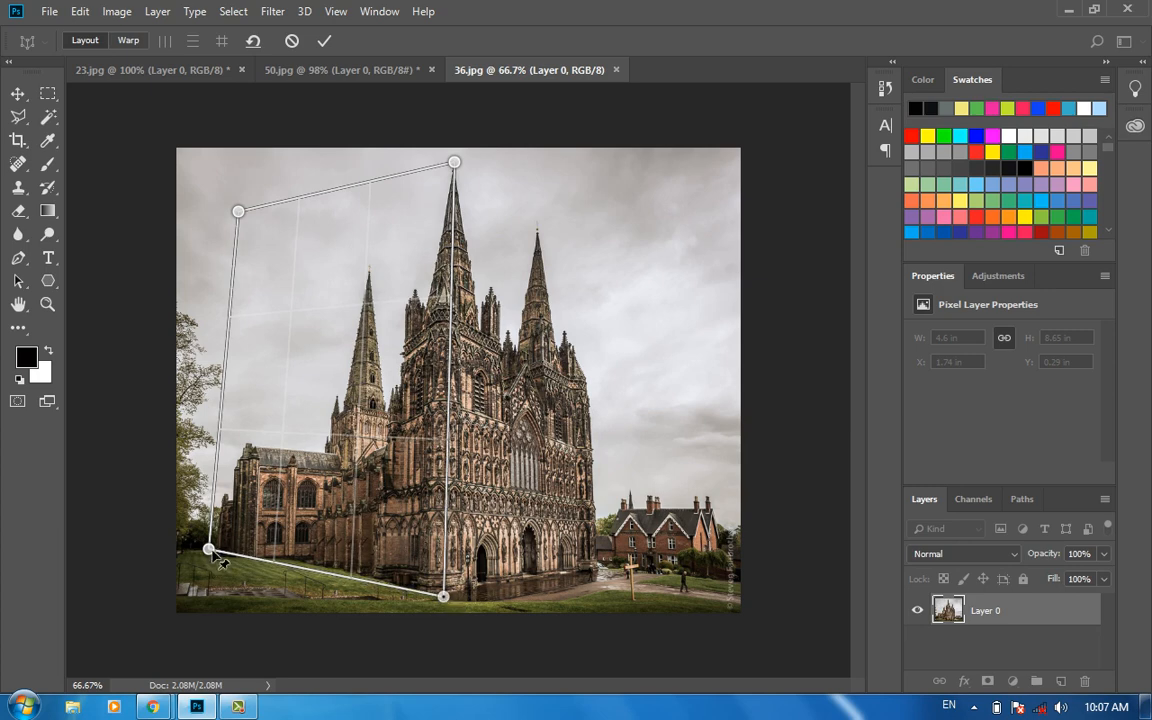
left_click_drag(208, 549, 221, 553)
left_click_drag(237, 213, 231, 222)
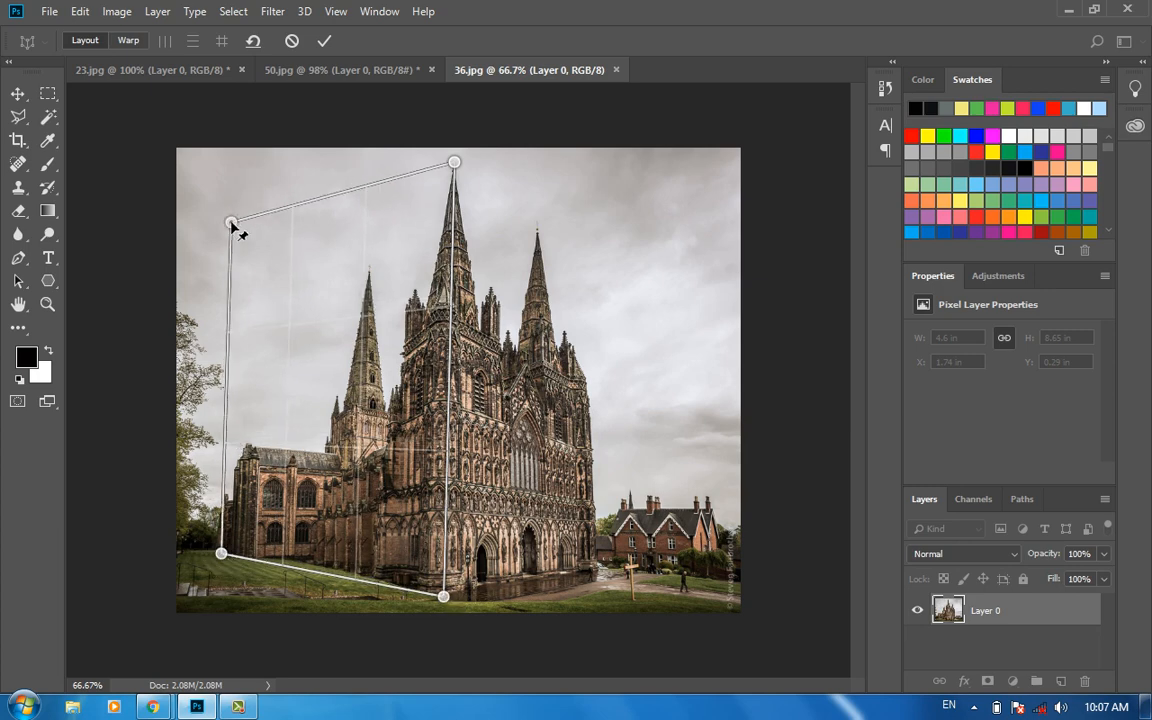
Add a second quad over the front facade, joined at the central spire's edge, and fit its corners to the facade's outline.
left_click_drag(472, 175, 640, 553)
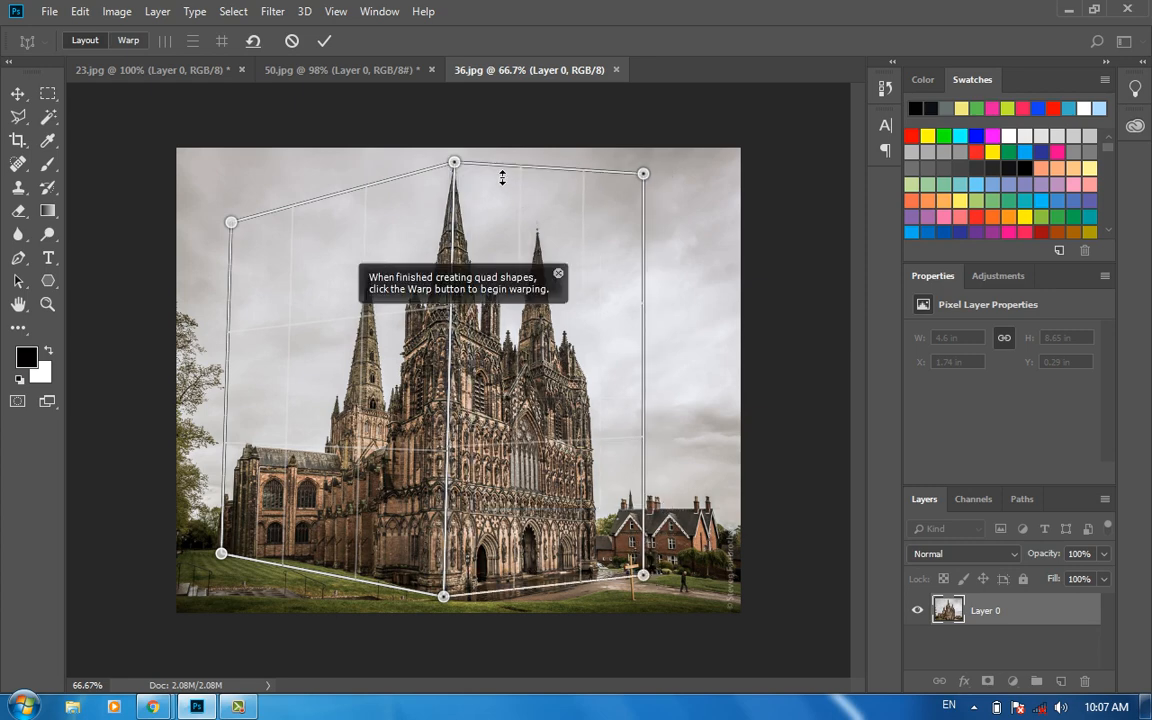
left_click_drag(643, 174, 637, 388)
left_click_drag(643, 575, 604, 582)
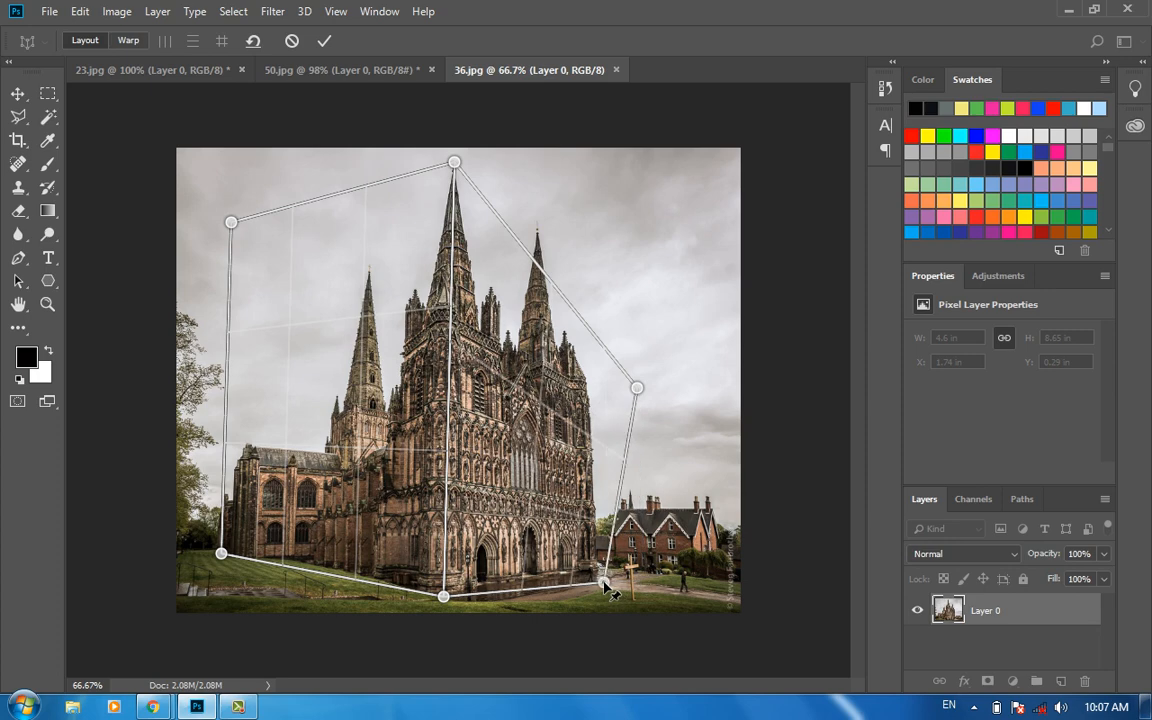
left_click_drag(637, 390, 592, 364)
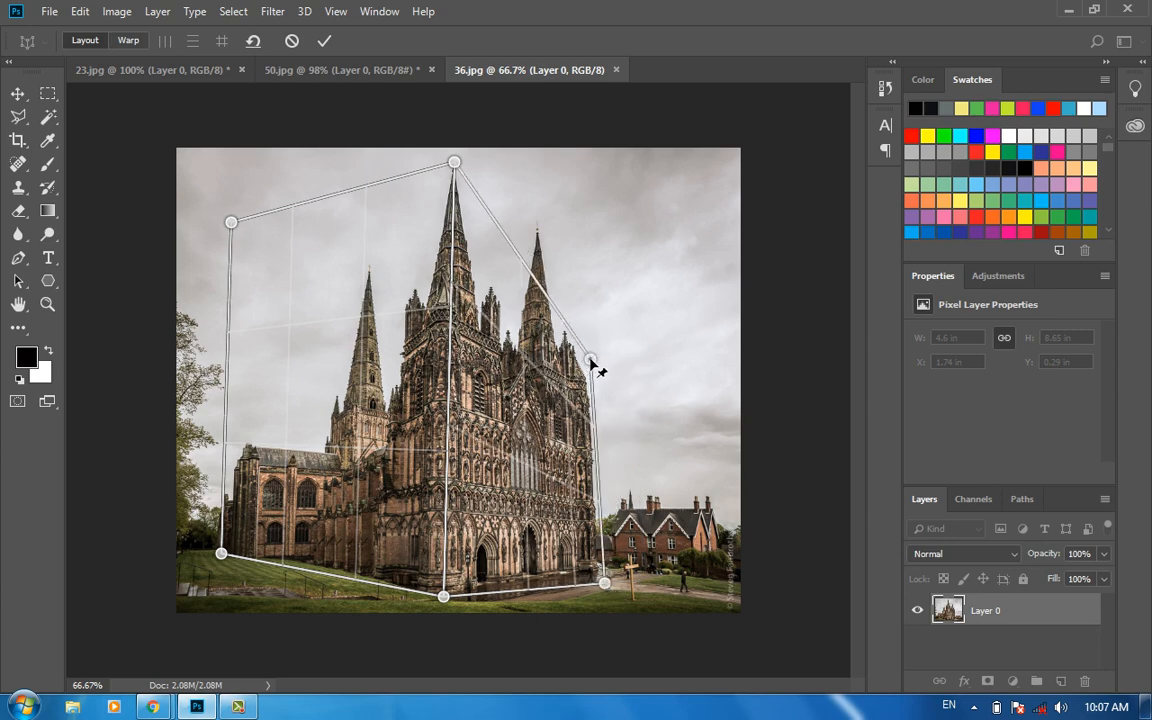
left_click_drag(449, 602, 454, 604)
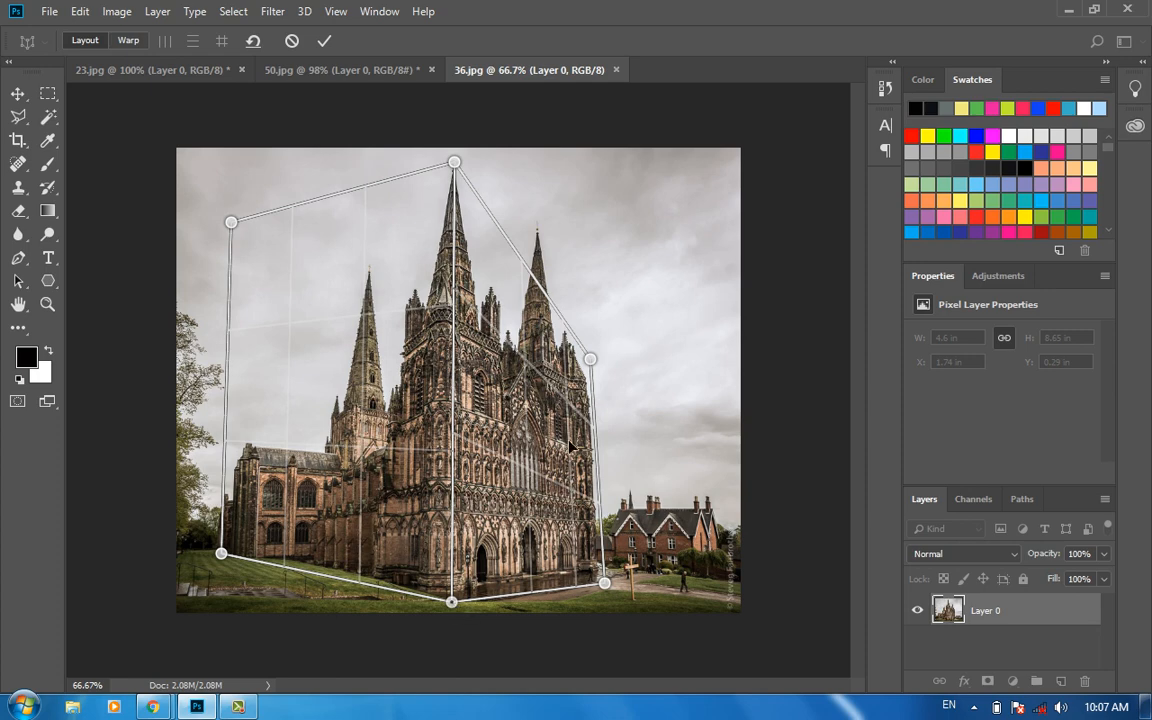
Switch Perspective Warp to warping and pull the front facade's outer corners outward to widen it.
left_click(138, 44)
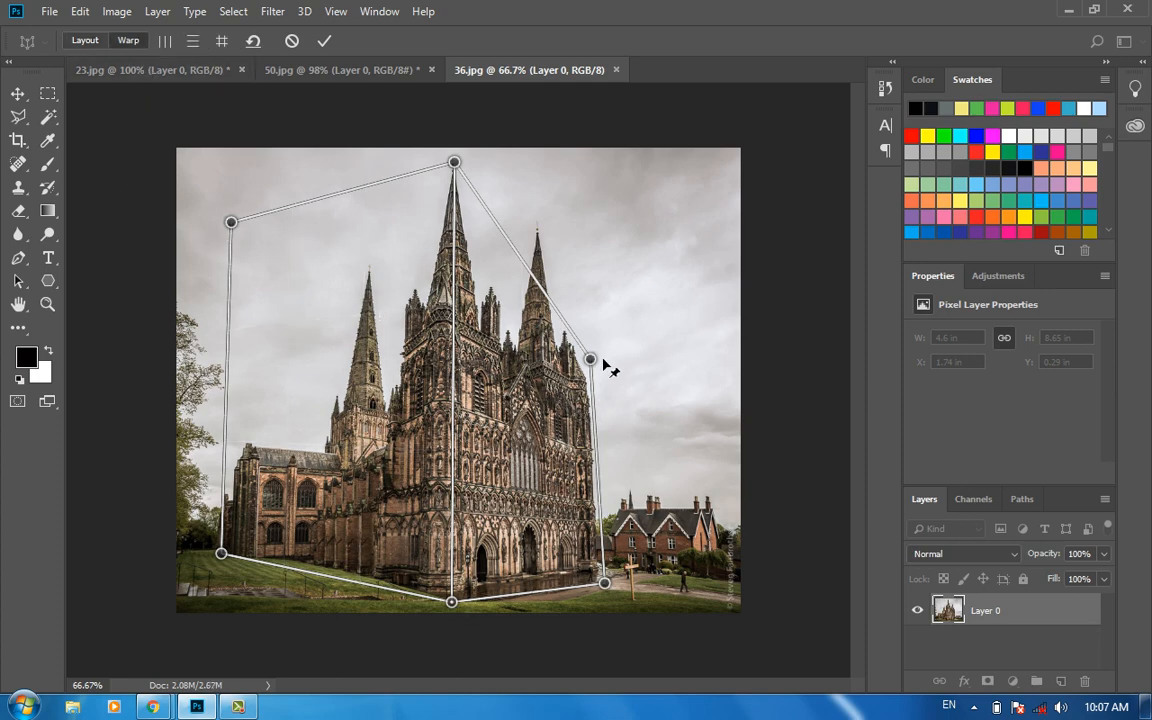
left_click_drag(591, 360, 631, 356)
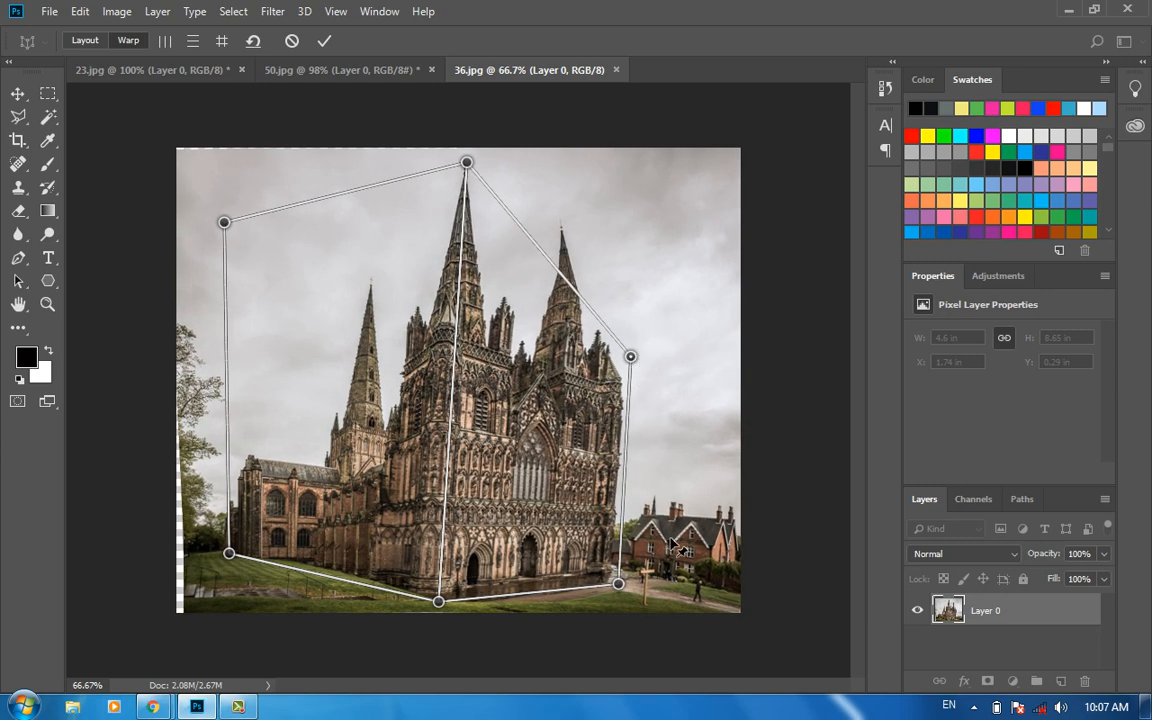
left_click_drag(617, 586, 673, 597)
left_click_drag(647, 355, 673, 347)
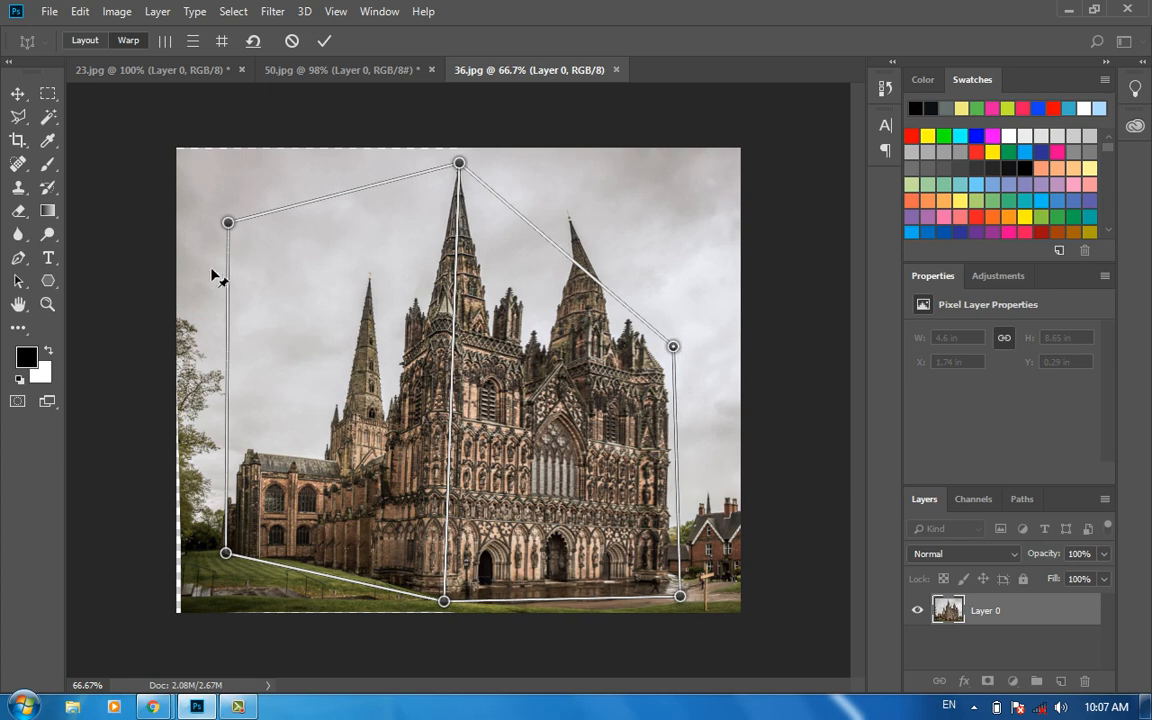
Move the side wing's outer corners inward to compress it, and pull them back out past their starting positions.
left_click_drag(229, 224, 264, 225)
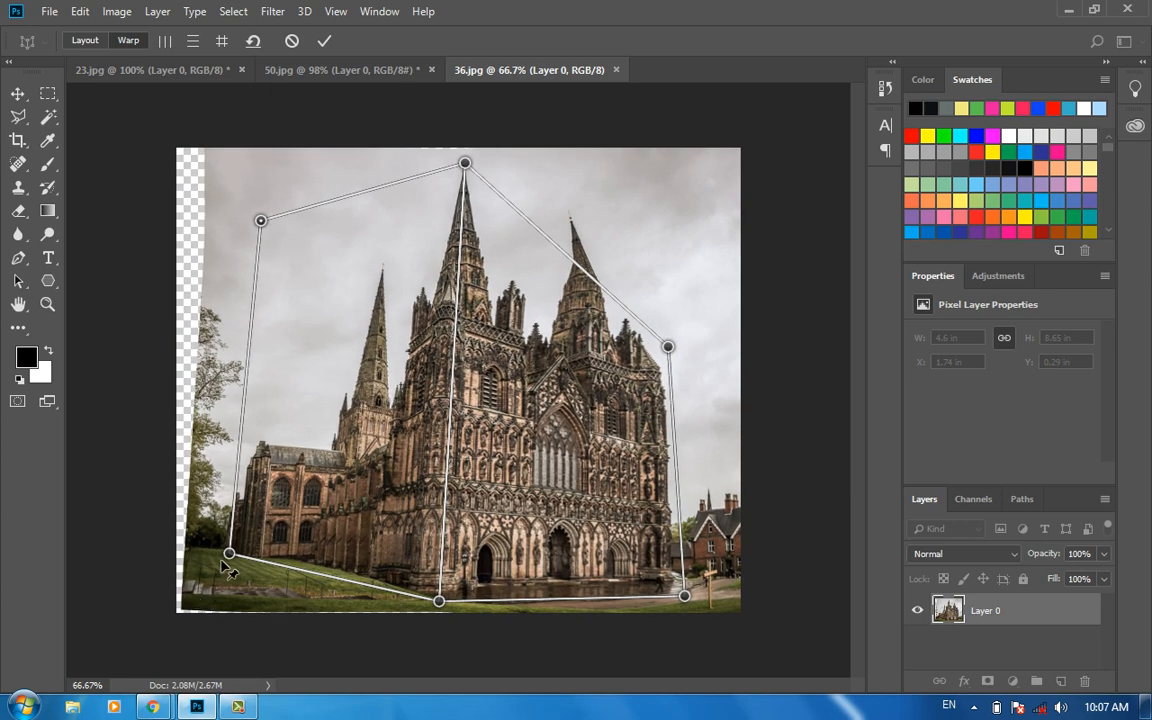
left_click_drag(227, 553, 294, 567)
left_click_drag(270, 220, 201, 231)
left_click_drag(284, 570, 204, 571)
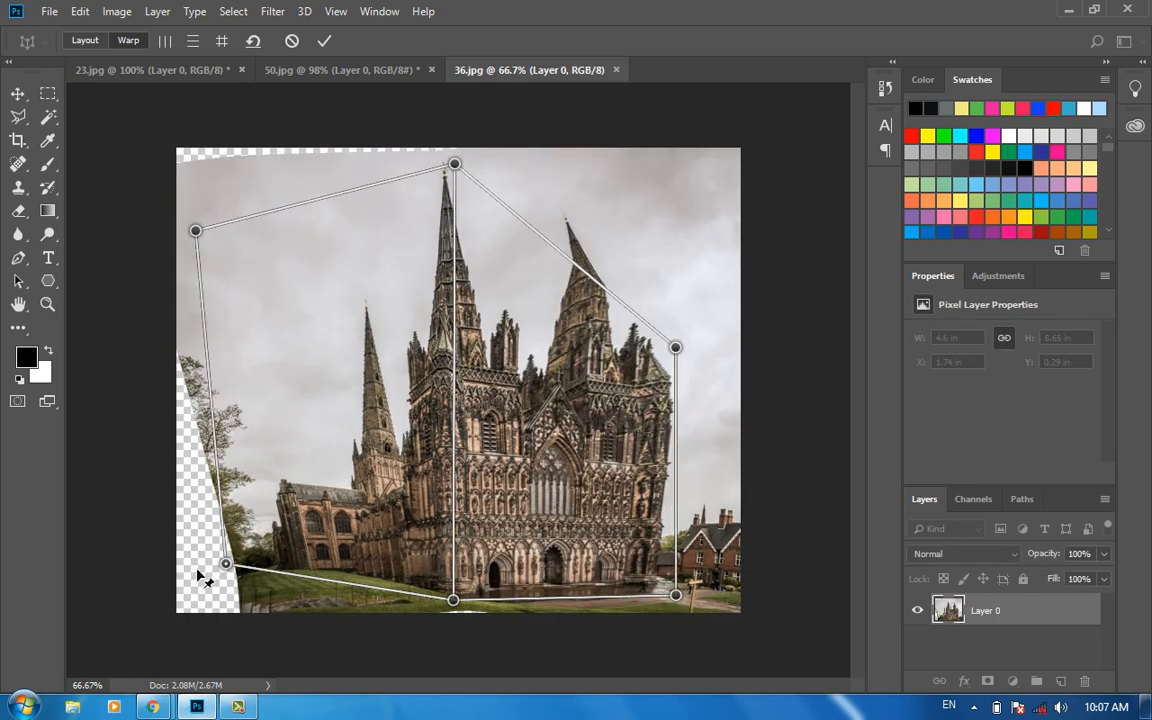
Narrow the front facade by moving its outer corners inward, and shift the edge shared by both quads toward the facade.
left_click_drag(676, 592, 586, 577)
left_click_drag(648, 341, 572, 321)
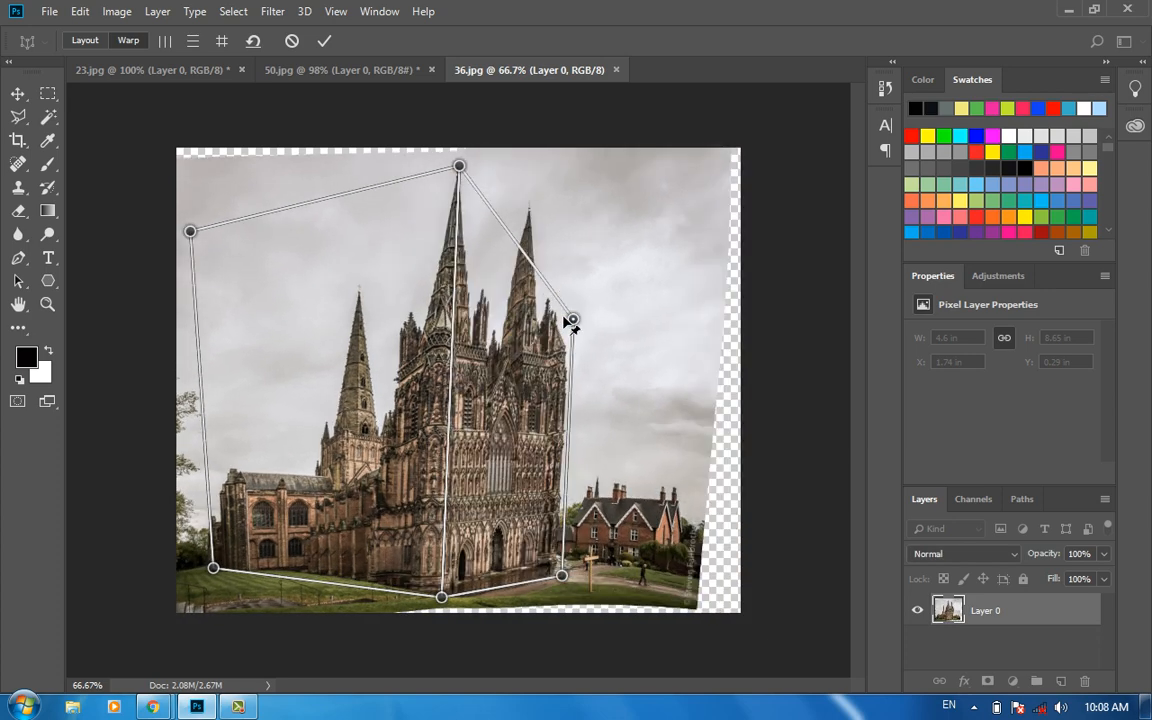
left_click_drag(443, 605, 502, 615)
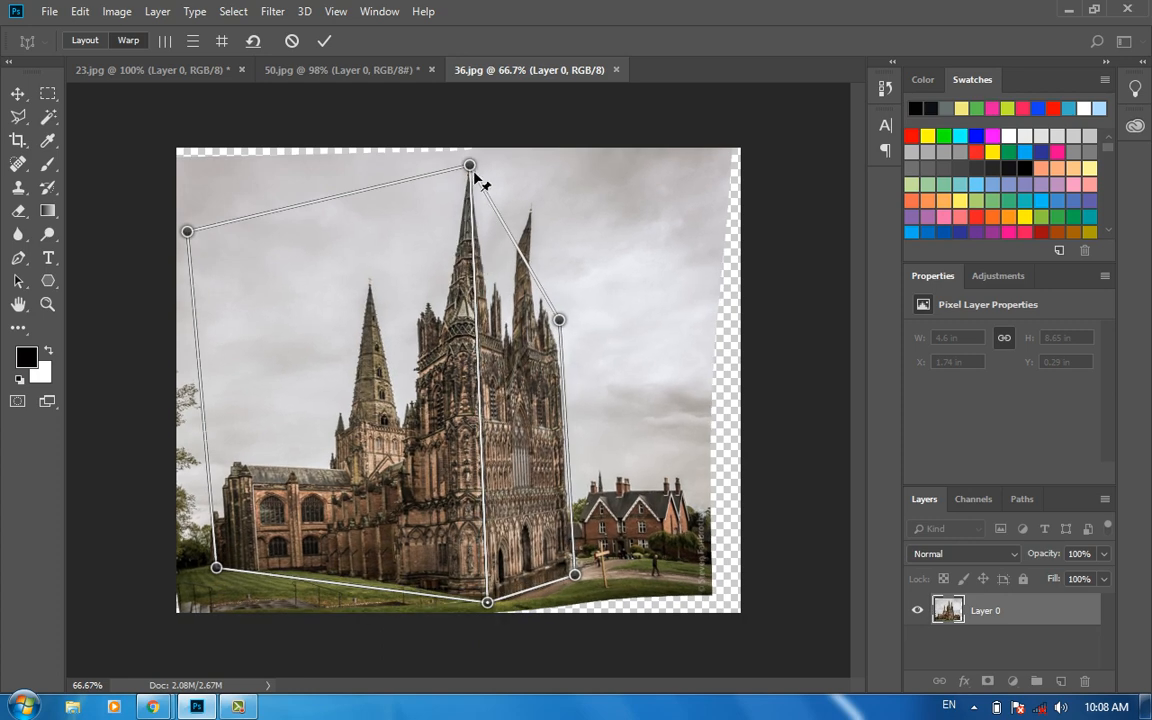
left_click_drag(476, 175, 495, 171)
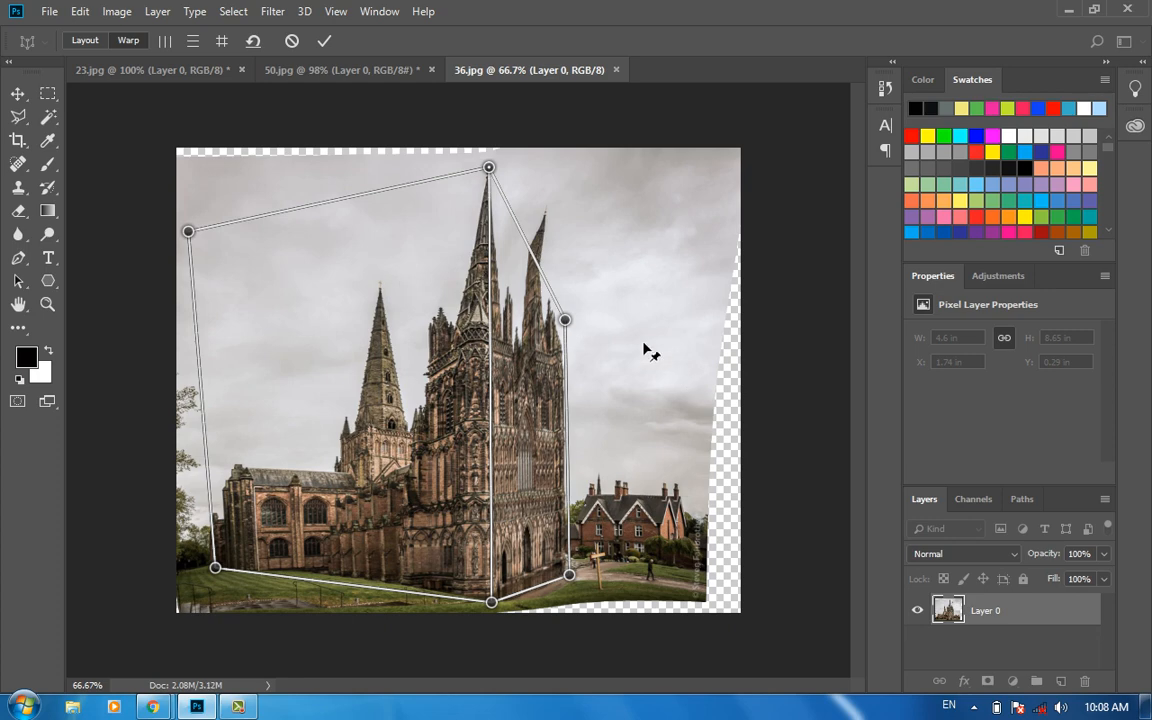
Widen the front facade again with its outer corners, compare the warp with the original layout and apply the Perspective Warp.
left_click_drag(565, 322, 630, 306)
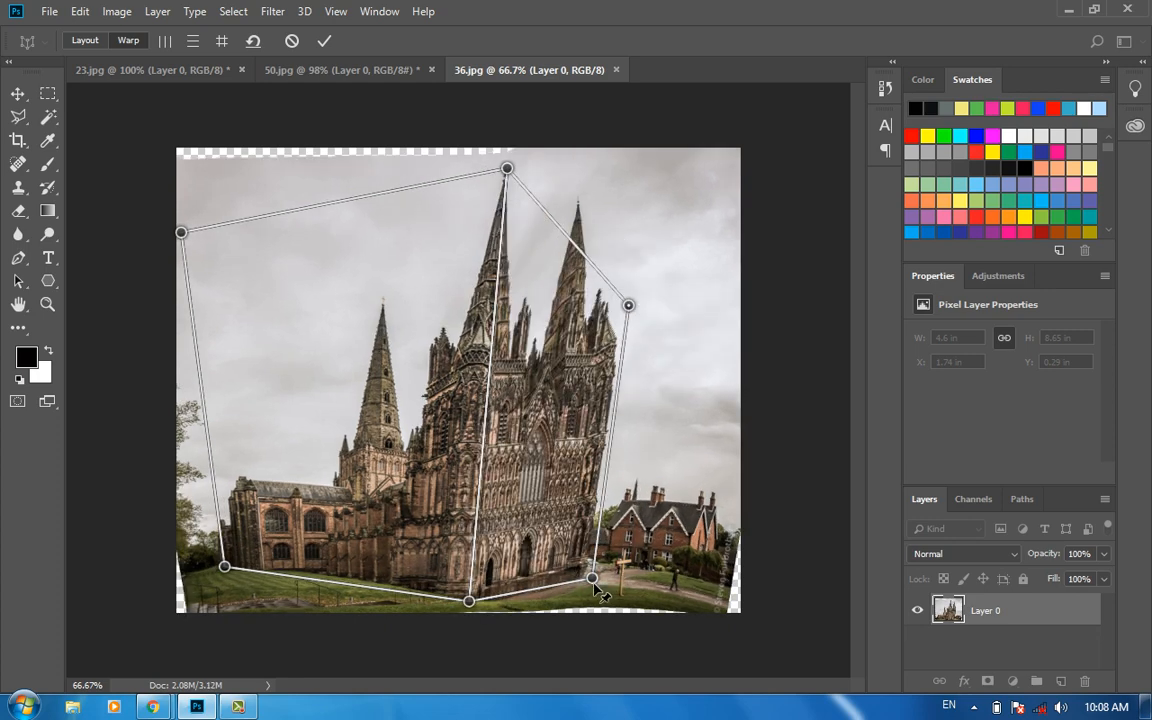
left_click_drag(670, 591, 652, 594)
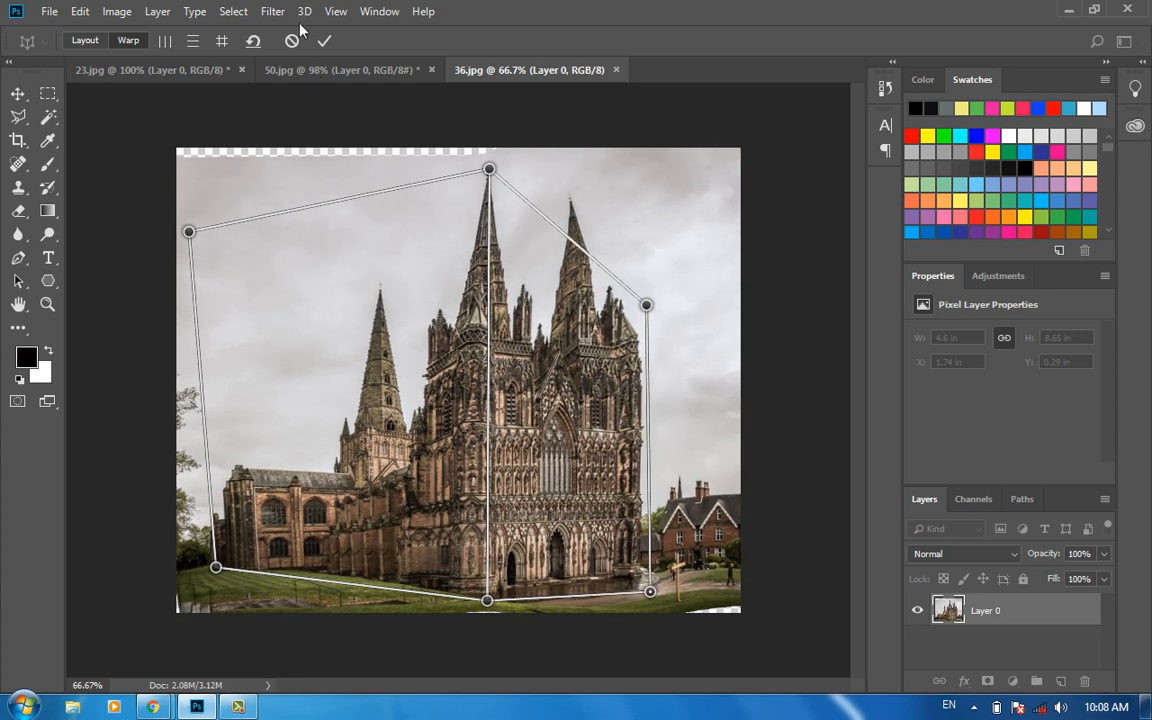
left_click(92, 43)
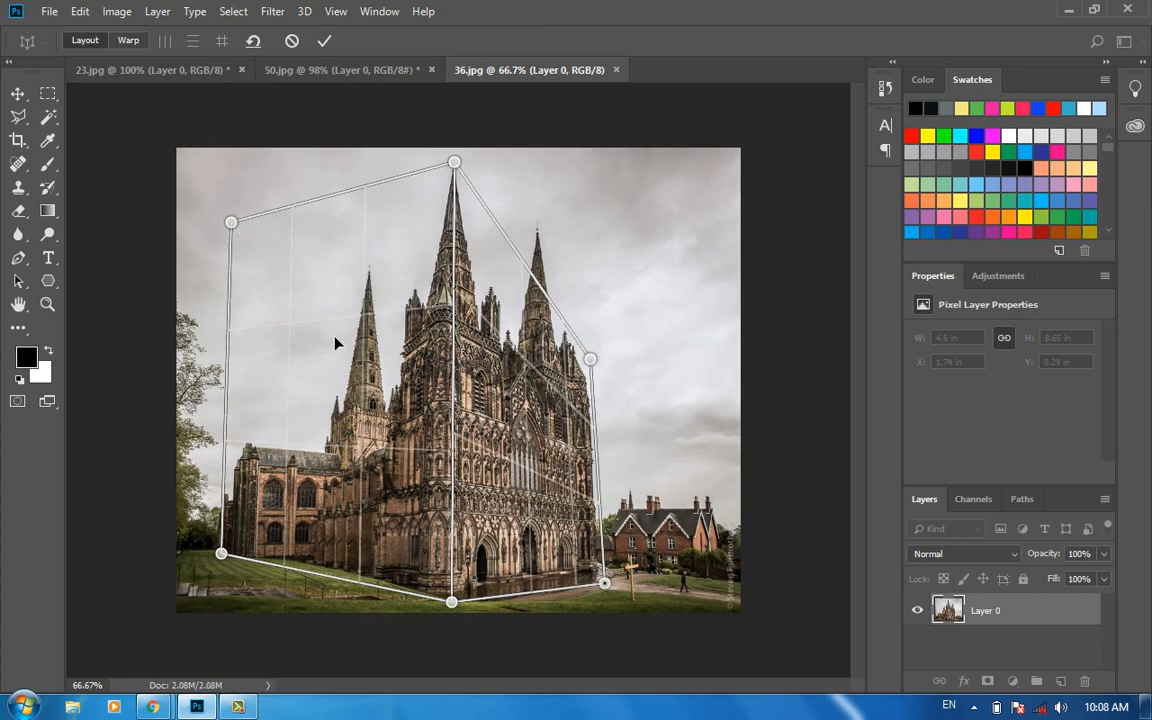
left_click(128, 40)
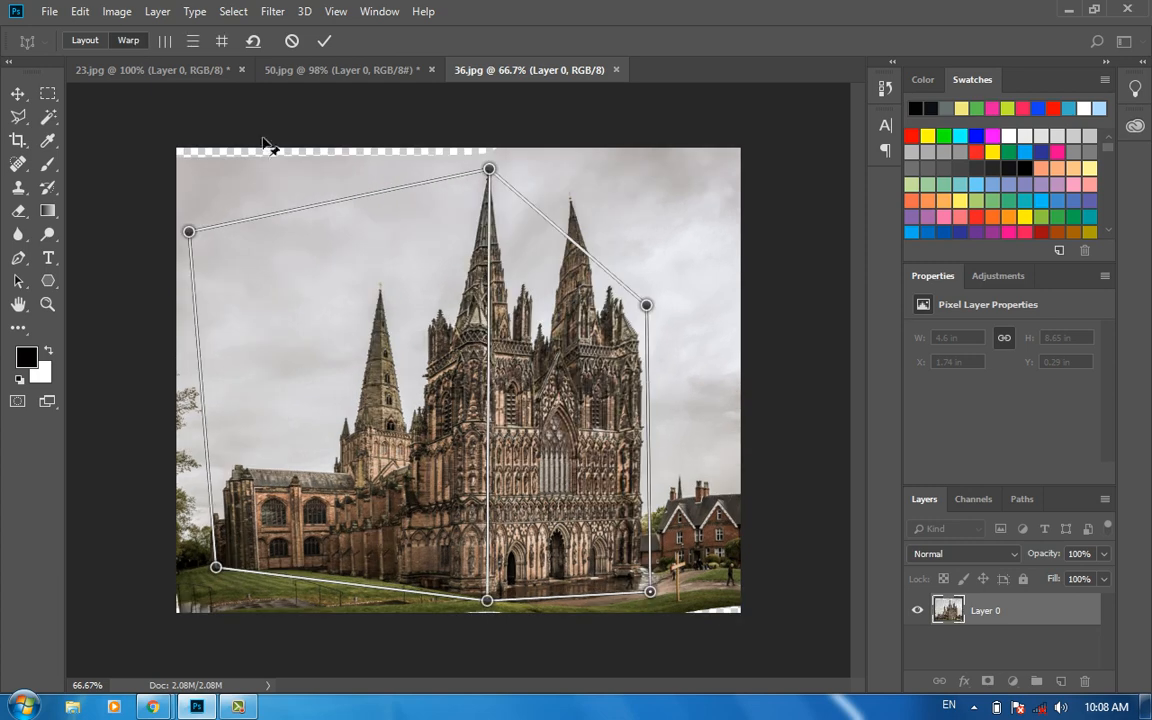
left_click(324, 41)
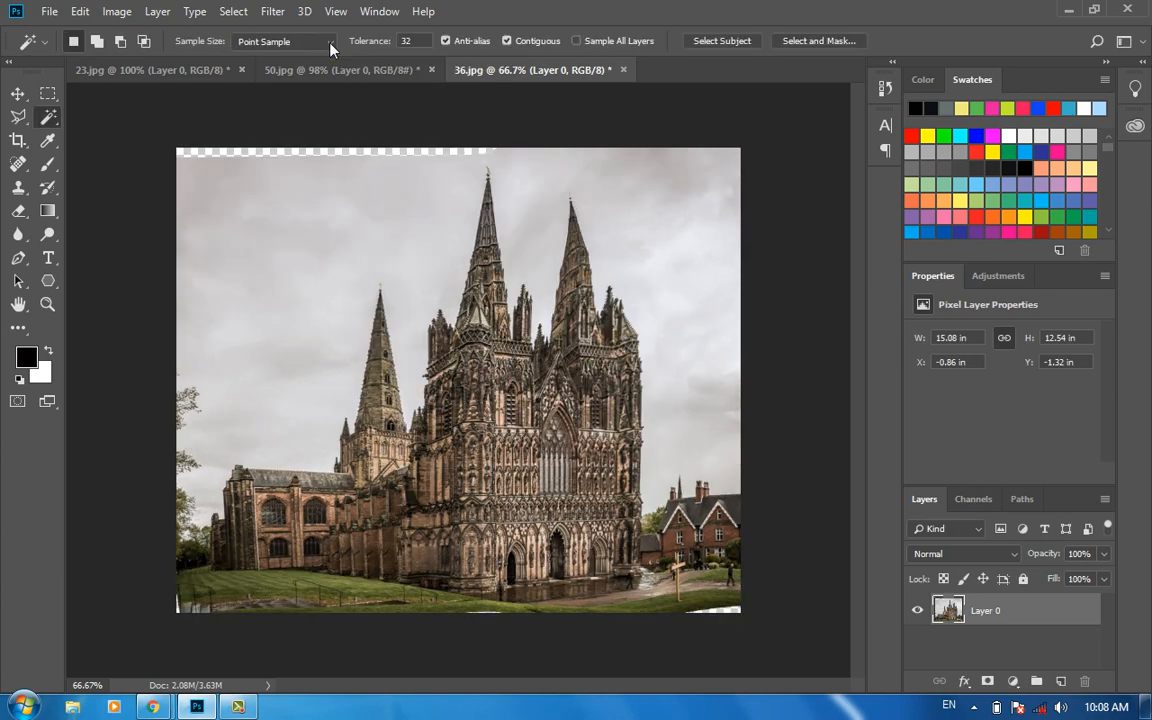
Toggle the Perspective Warp off and on to compare the cathedral before and after.
key("F12")
key("ctrl+z")
left_click(95, 11)
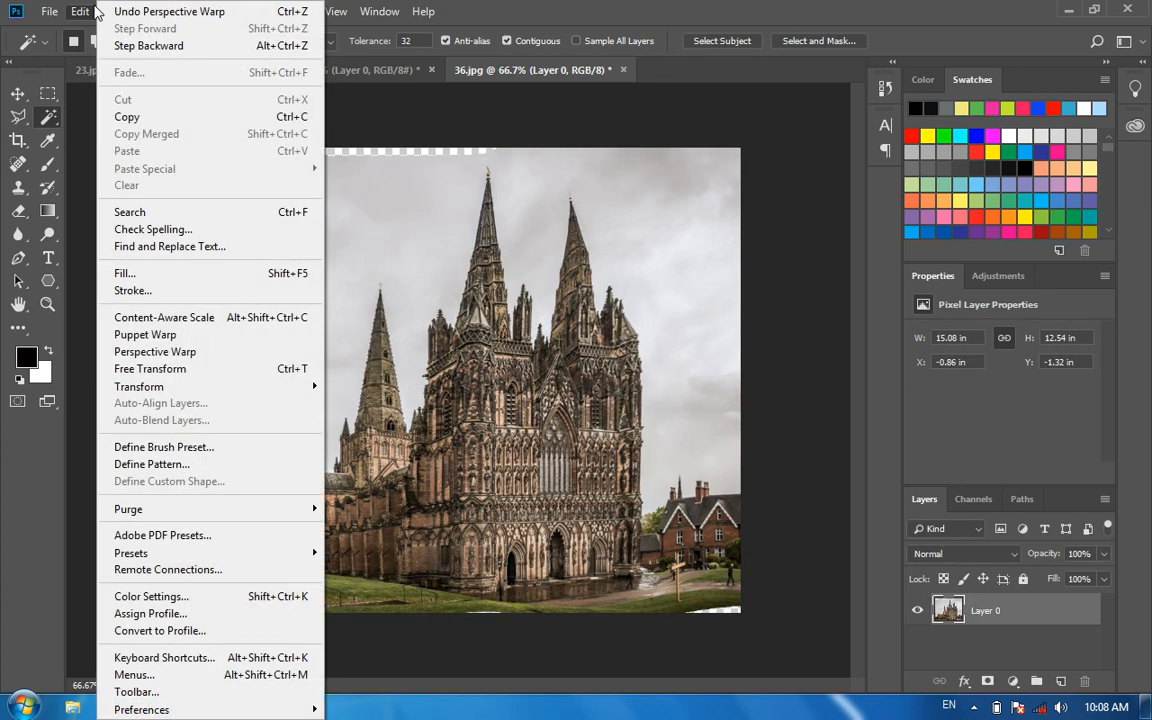
left_click(97, 11)
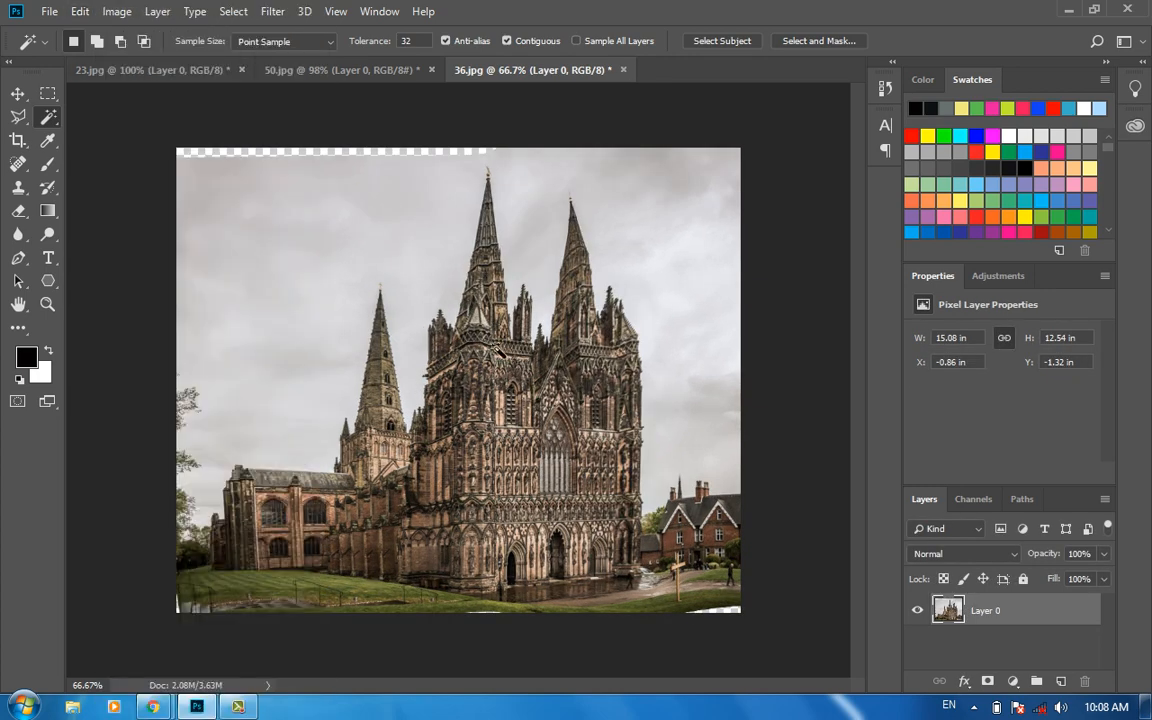